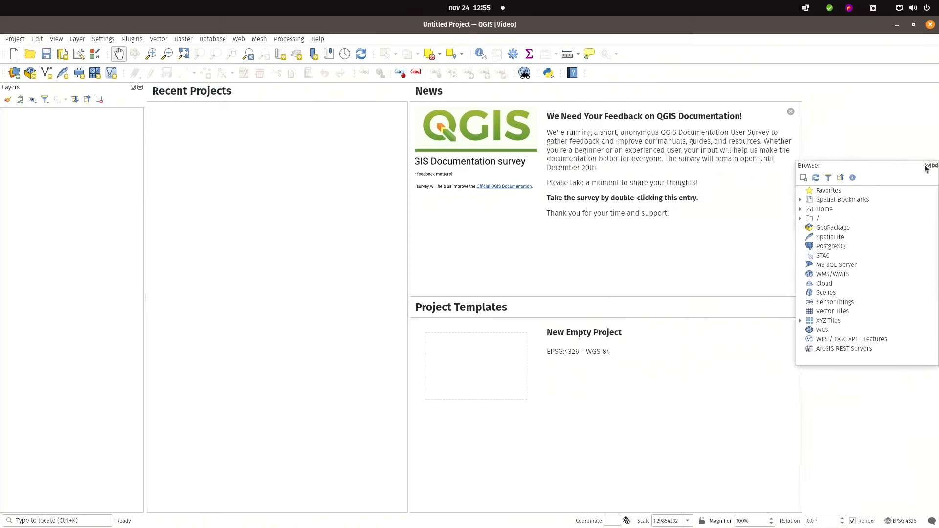
- Dock the floating Browser beside the map area and add the OpenStreetMap XYZ tile layer to the project
{"action": "left_click_drag", "start_coordinate": [861, 173], "coordinate": [883, 177]}
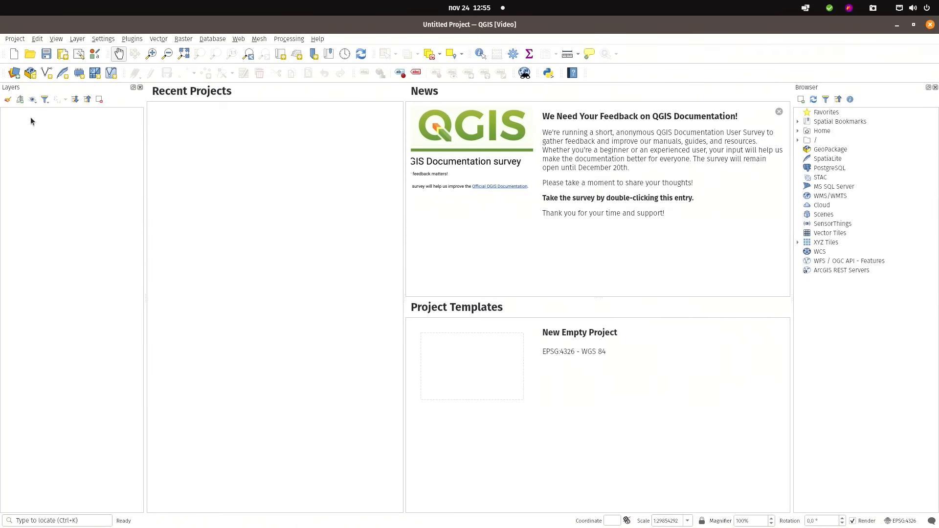
{"action": "left_click", "coordinate": [798, 243]}
{"action": "left_click_drag", "start_coordinate": [829, 261], "coordinate": [629, 323]}
{"action": "scroll", "coordinate": [474, 250], "scroll_direction": "down", "scroll_amount": 1}
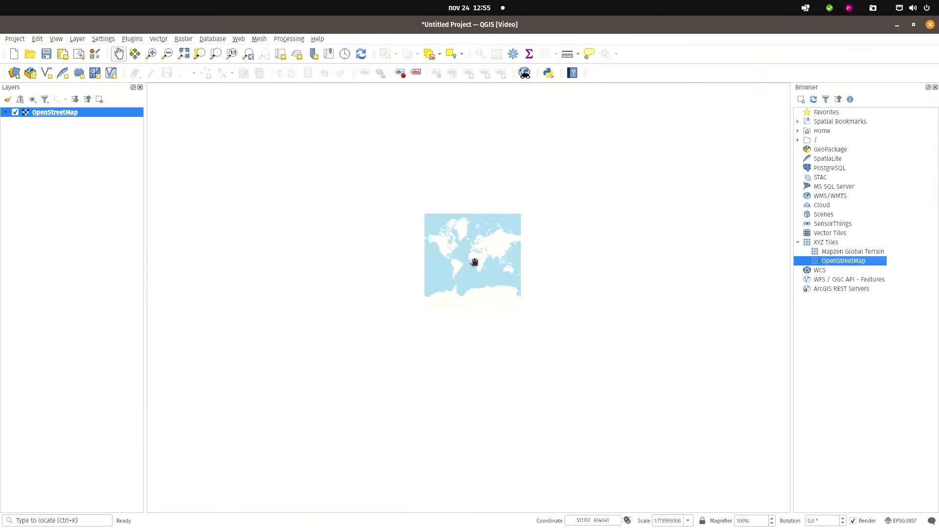
- Locate the town of Eksjö in southern Sweden and examine the area around the church Eksjö kyrka
{"action": "scroll", "coordinate": [474, 262], "scroll_direction": "up", "scroll_amount": 4}
{"action": "left_click_drag", "start_coordinate": [480, 203], "coordinate": [479, 358]}
{"action": "scroll", "coordinate": [499, 184], "scroll_direction": "up", "scroll_amount": 3}
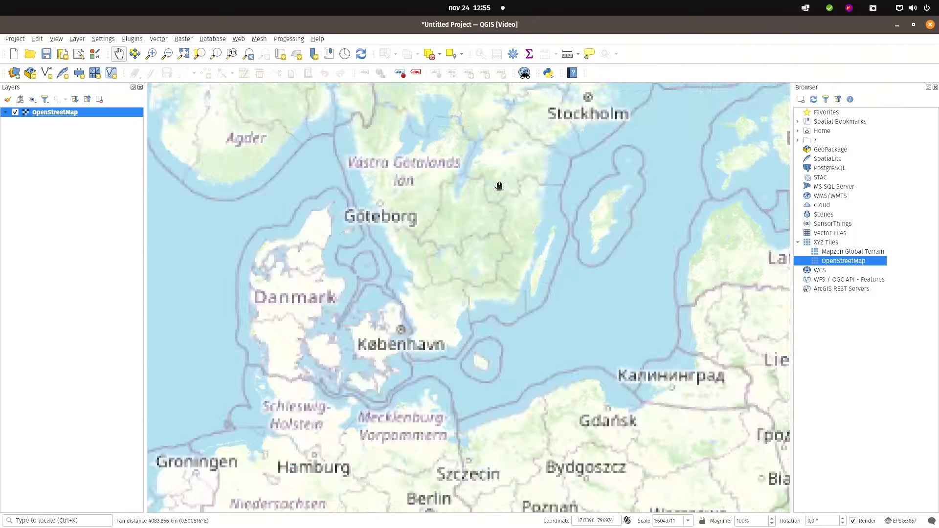
{"action": "left_click_drag", "start_coordinate": [480, 271], "coordinate": [490, 289]}
{"action": "scroll", "coordinate": [484, 269], "scroll_direction": "up", "scroll_amount": 3}
{"action": "left_click_drag", "start_coordinate": [478, 247], "coordinate": [497, 289]}
{"action": "scroll", "coordinate": [496, 293], "scroll_direction": "up", "scroll_amount": 3}
{"action": "scroll", "coordinate": [515, 222], "scroll_direction": "up", "scroll_amount": 2}
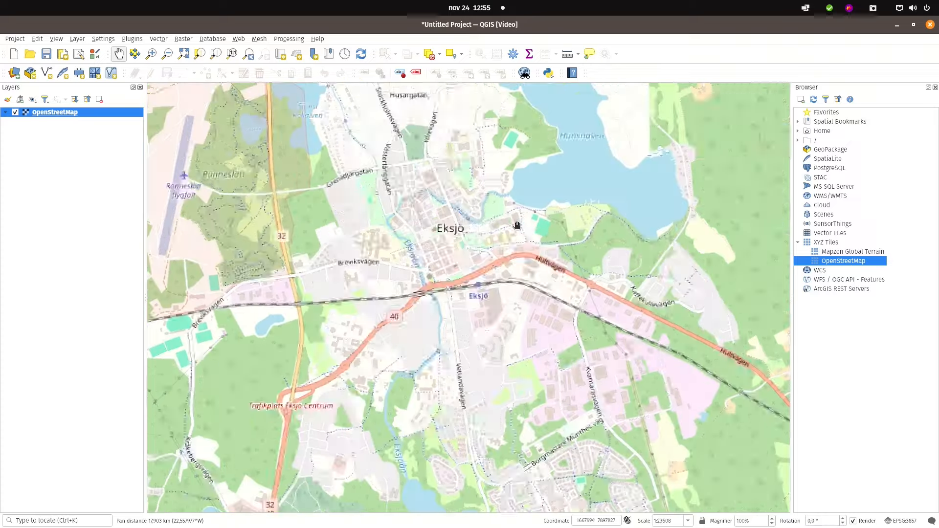
{"action": "left_click_drag", "start_coordinate": [460, 280], "coordinate": [455, 221]}
{"action": "left_click_drag", "start_coordinate": [401, 119], "coordinate": [497, 274]}
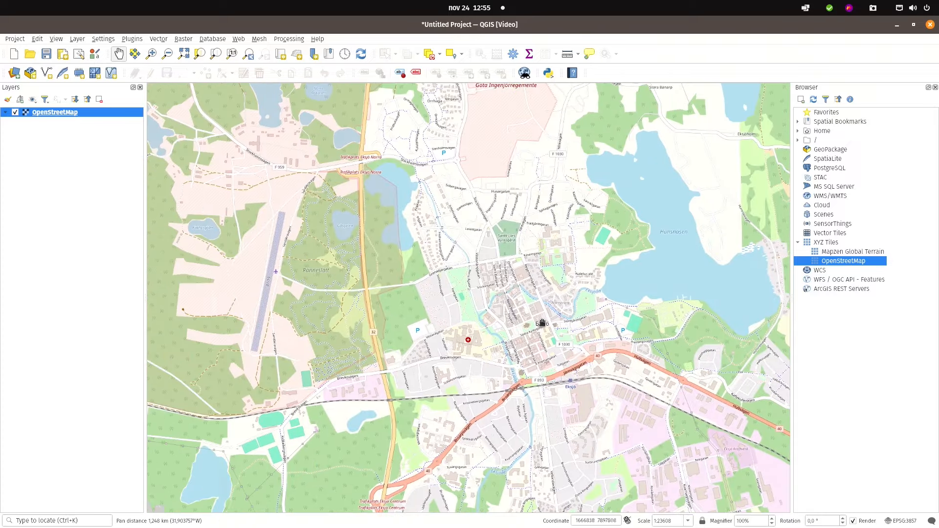
{"action": "scroll", "coordinate": [541, 323], "scroll_direction": "up", "scroll_amount": 2}
{"action": "scroll", "coordinate": [471, 349], "scroll_direction": "up", "scroll_amount": 1}
{"action": "scroll", "coordinate": [492, 313], "scroll_direction": "up", "scroll_amount": 2}
{"action": "left_click_drag", "start_coordinate": [490, 310], "coordinate": [472, 315]}
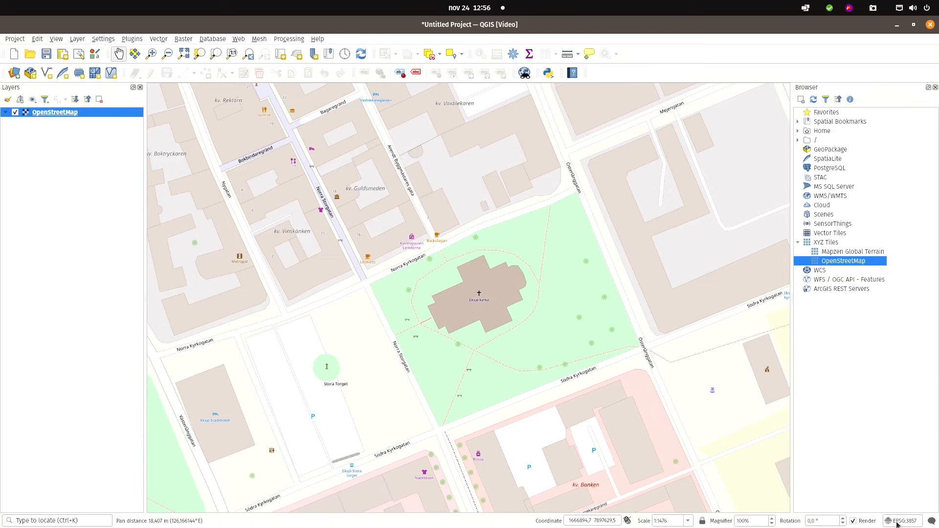
{"action": "left_click_drag", "start_coordinate": [473, 300], "coordinate": [478, 305]}
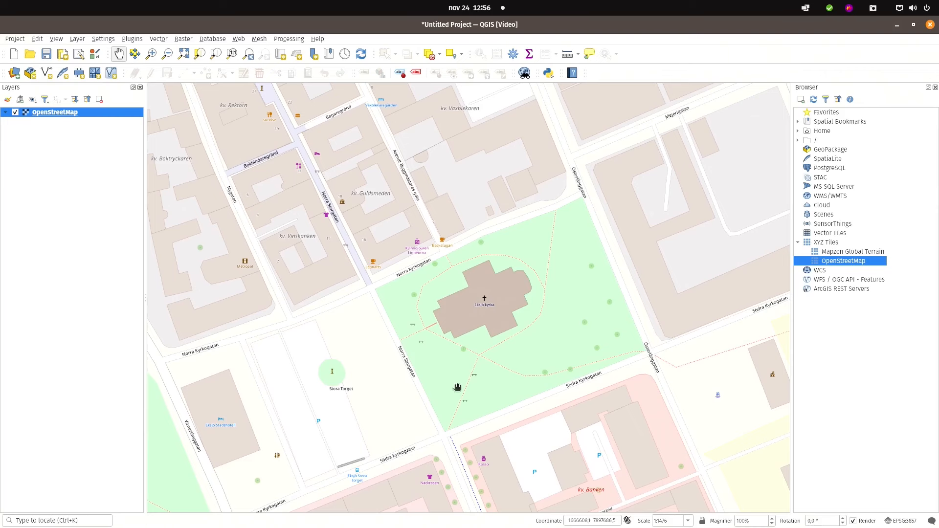
{"action": "left_click_drag", "start_coordinate": [506, 365], "coordinate": [511, 367]}
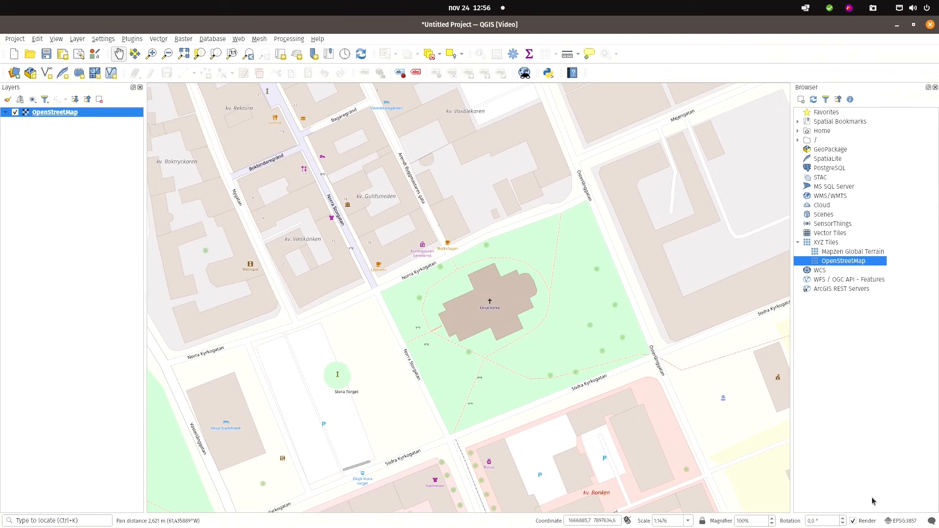
- Set the project coordinate reference system to SWEREF99 TM (EPSG:3006)
{"action": "left_click", "coordinate": [895, 520]}
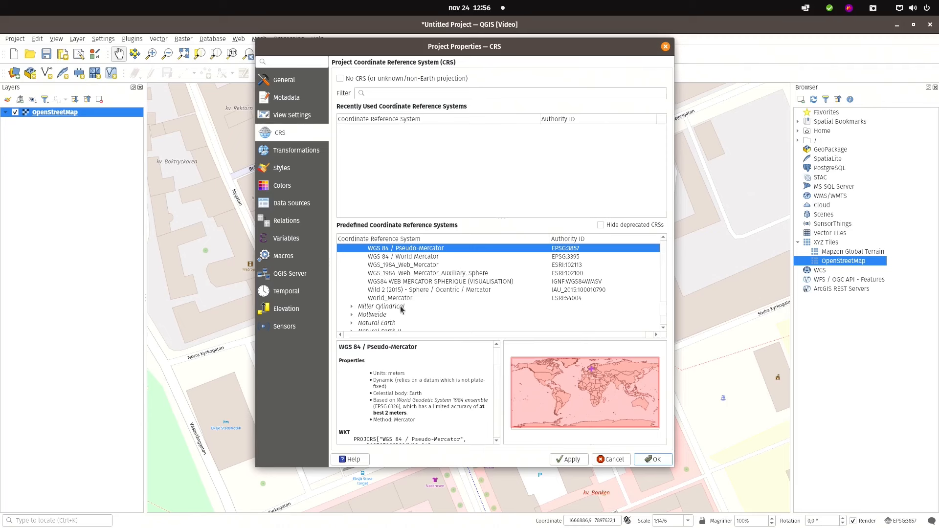
{"action": "left_click", "coordinate": [392, 92]}
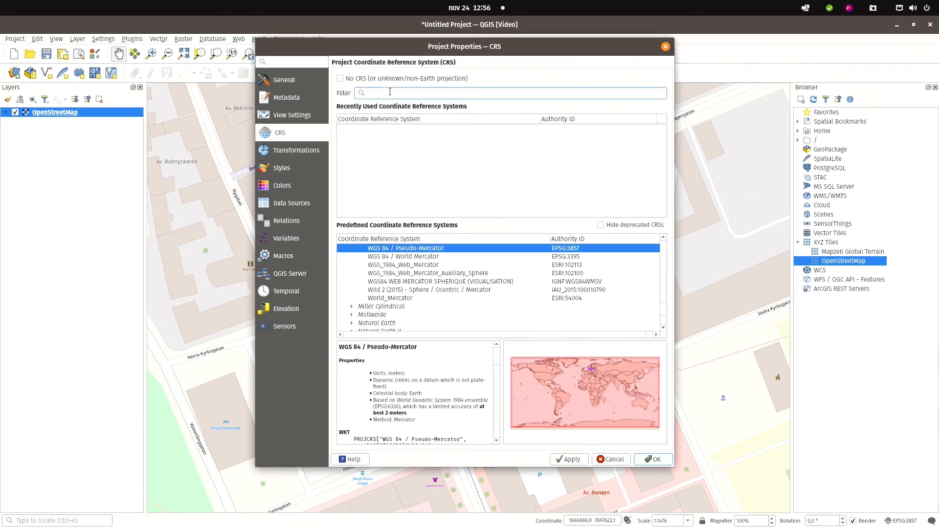
{"action": "type", "text": "3006"}
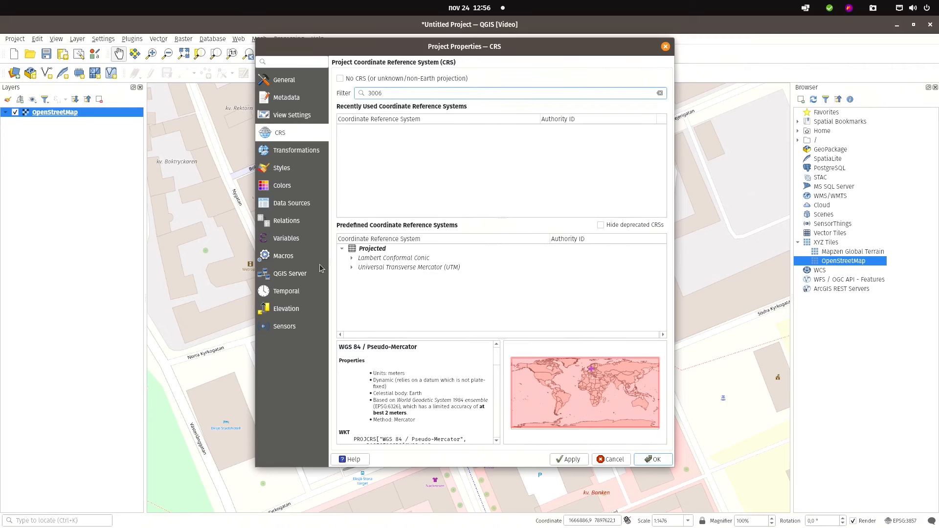
{"action": "left_click", "coordinate": [352, 267]}
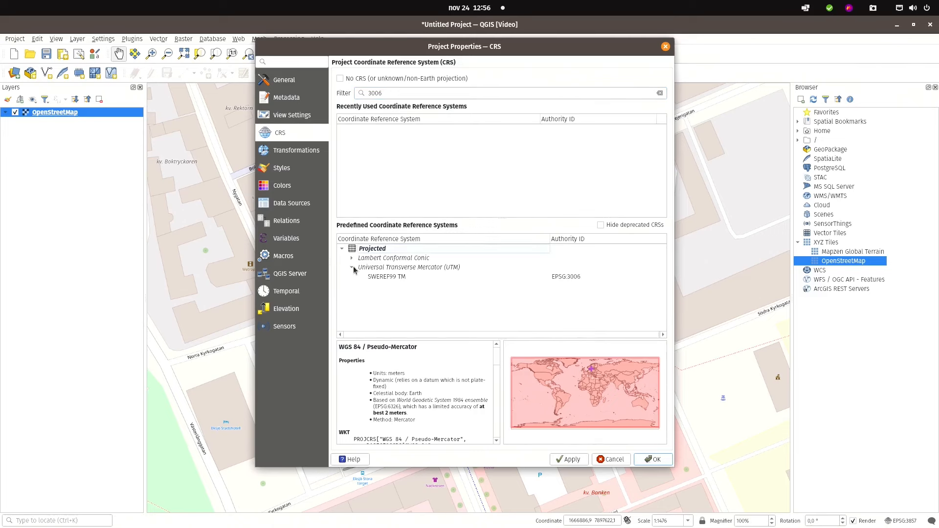
{"action": "left_click", "coordinate": [386, 276]}
{"action": "left_click", "coordinate": [654, 459]}
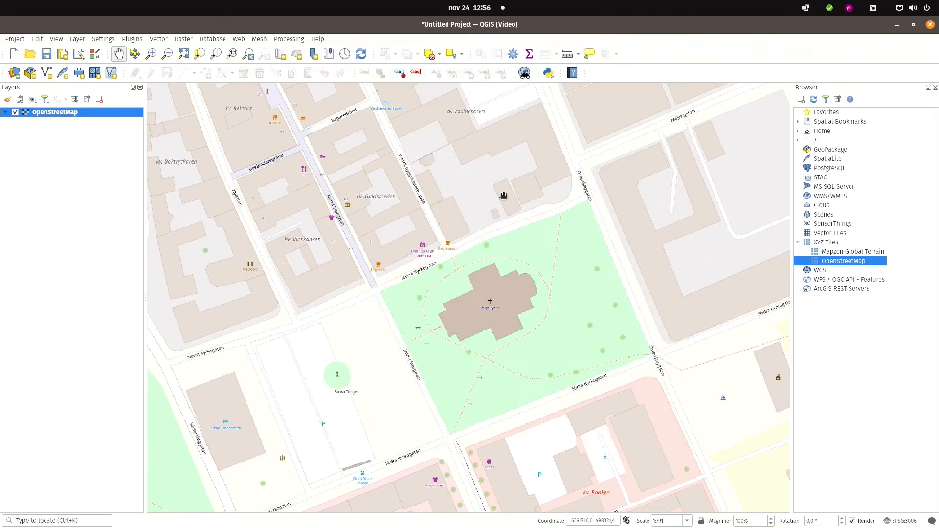
- Create a temporary scratch layer with Point geometry in the project CRS, EPSG:3006 - SWEREF99 TM, keeping the default name
{"action": "mouse_move", "coordinate": [502, 301]}
{"action": "left_mouse_down"}
{"action": "mouse_move", "coordinate": [538, 247]}
{"action": "mouse_move", "coordinate": [501, 277]}
{"action": "mouse_move", "coordinate": [523, 281]}
{"action": "mouse_move", "coordinate": [487, 284]}
{"action": "mouse_move", "coordinate": [493, 306]}
{"action": "left_mouse_up"}
{"action": "scroll", "coordinate": [523, 280], "scroll_direction": "up", "scroll_amount": 1}
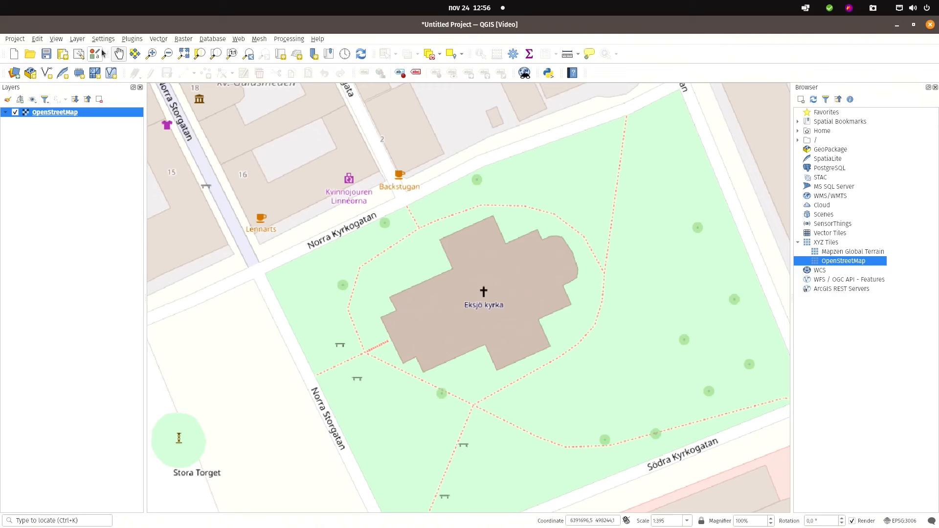
{"action": "left_click", "coordinate": [78, 75]}
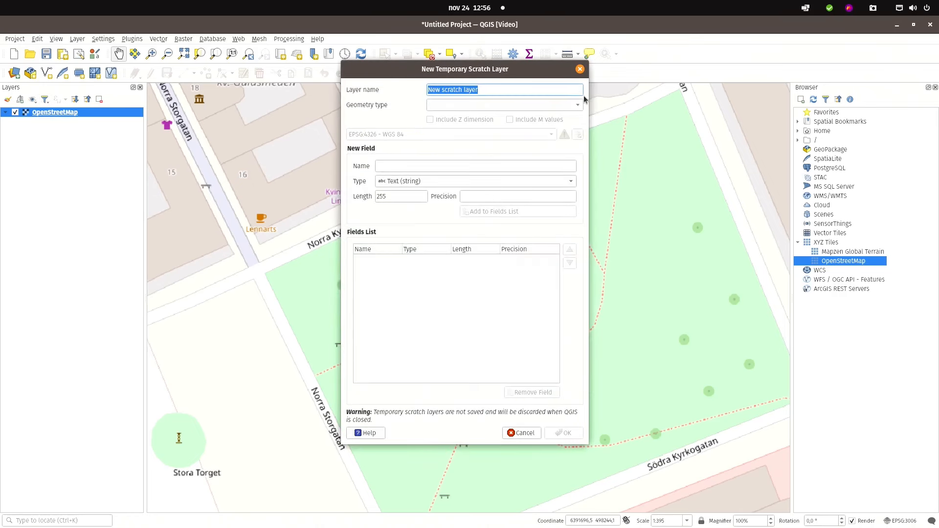
{"action": "left_click", "coordinate": [556, 109]}
{"action": "left_click", "coordinate": [546, 120]}
{"action": "left_click", "coordinate": [511, 134]}
{"action": "left_click", "coordinate": [500, 146]}
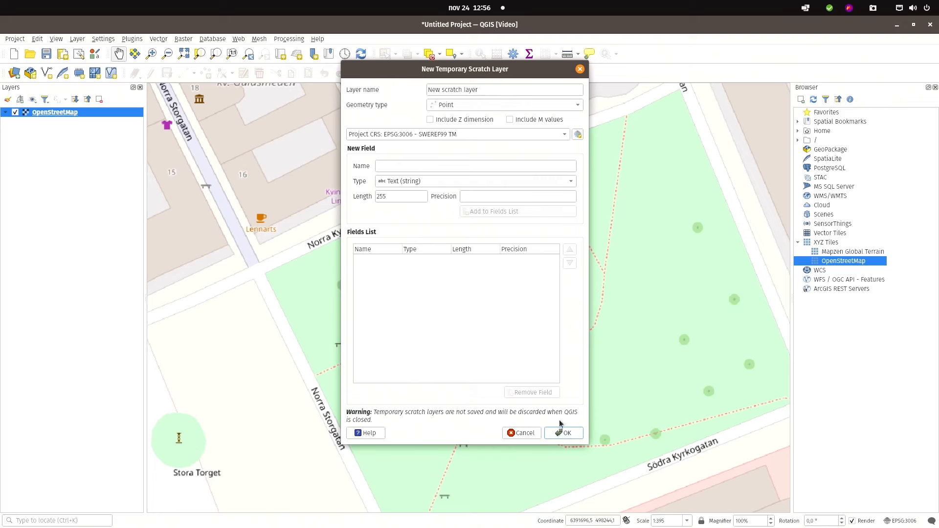
{"action": "left_click", "coordinate": [573, 434]}
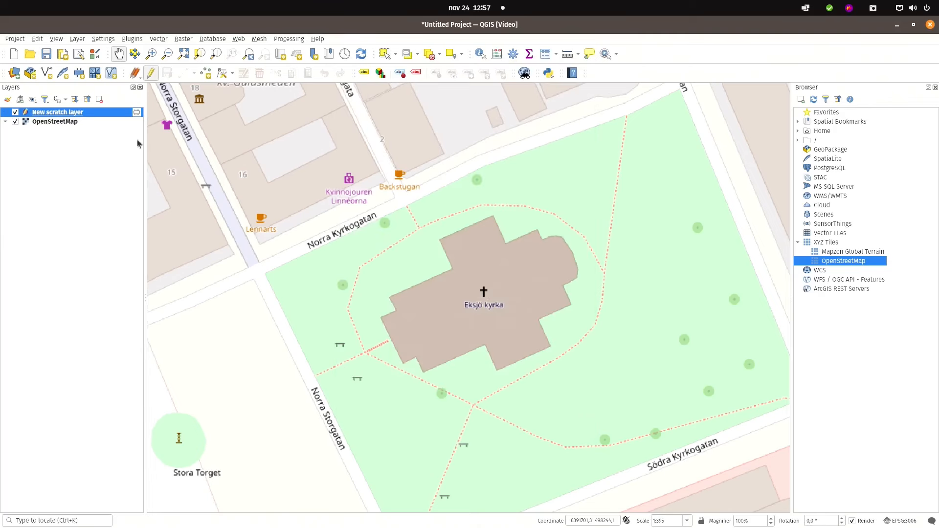
- Create a temporary scratch layer named Polygon with Polygon geometry in the project CRS, EPSG:3006 - SWEREF99 TM
{"action": "left_click", "coordinate": [79, 74]}
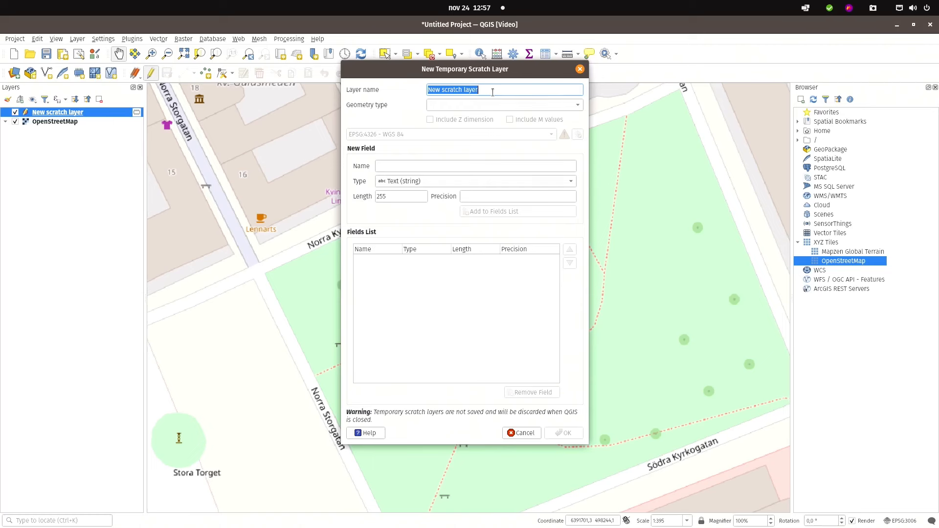
{"action": "type", "text": "P"}
{"action": "left_click", "coordinate": [514, 105]}
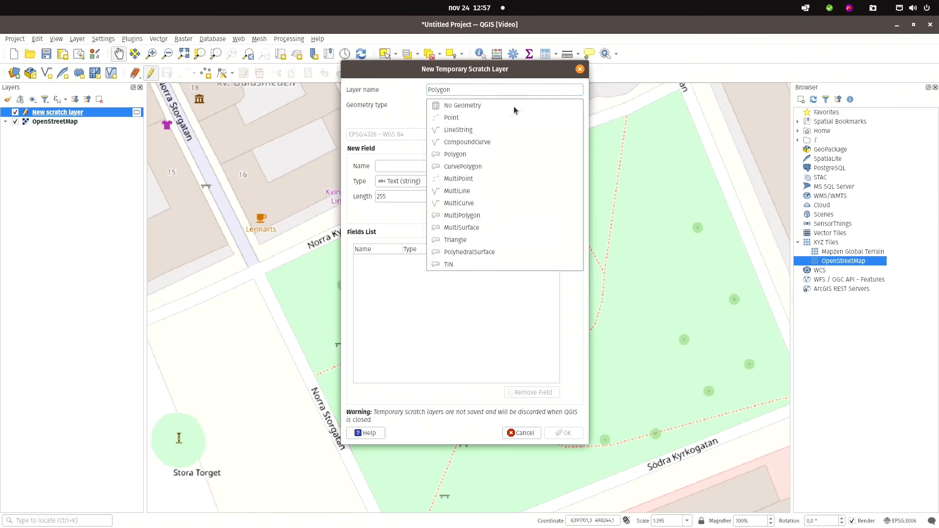
{"action": "left_click", "coordinate": [507, 156]}
{"action": "left_click", "coordinate": [476, 136]}
{"action": "left_click", "coordinate": [472, 147]}
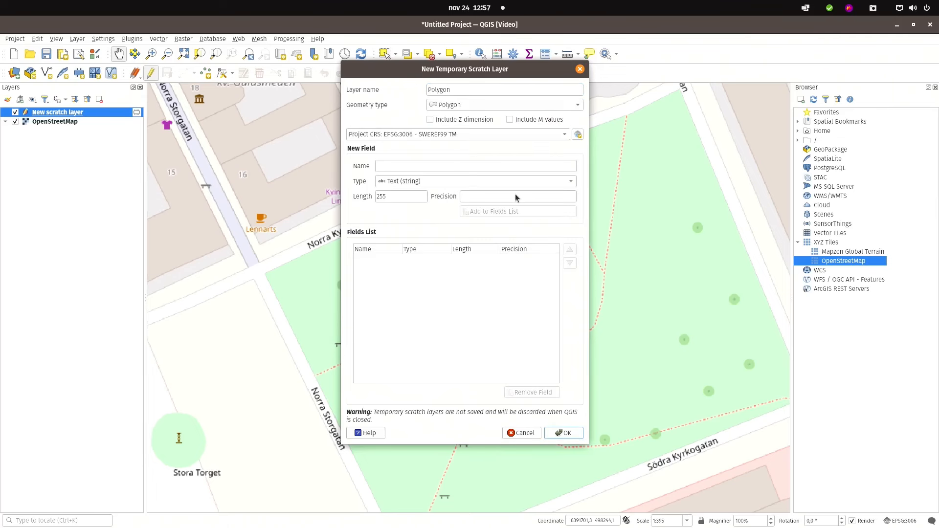
{"action": "left_click", "coordinate": [565, 433]}
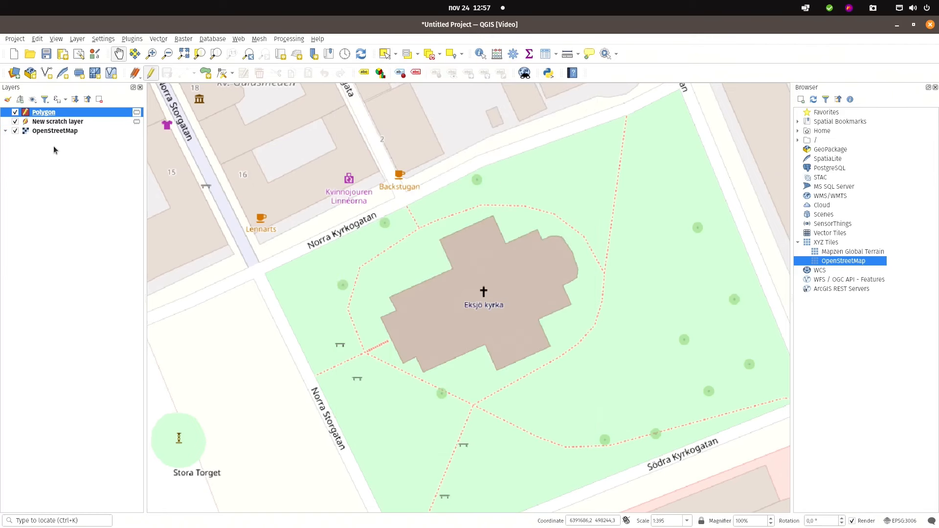
- Rename the point scratch layer as Anchor
{"action": "left_click", "coordinate": [58, 122]}
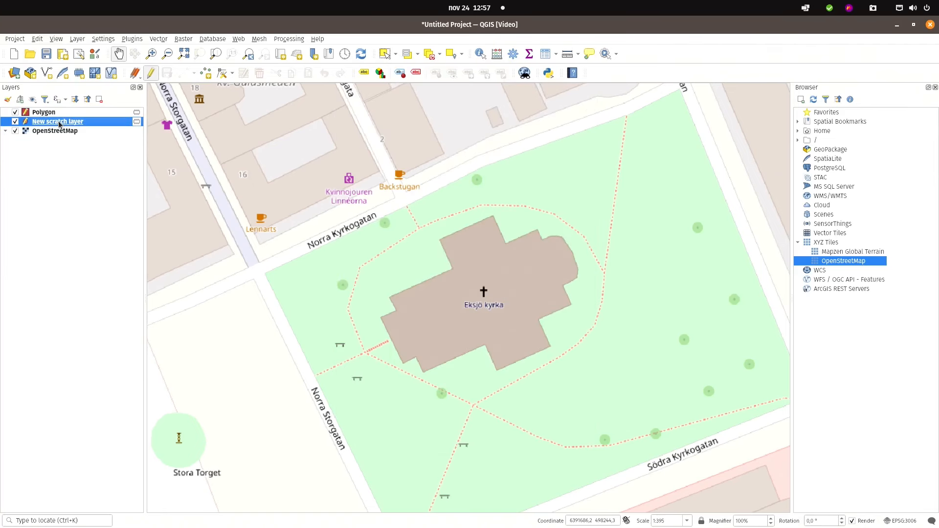
{"action": "left_click", "coordinate": [59, 122]}
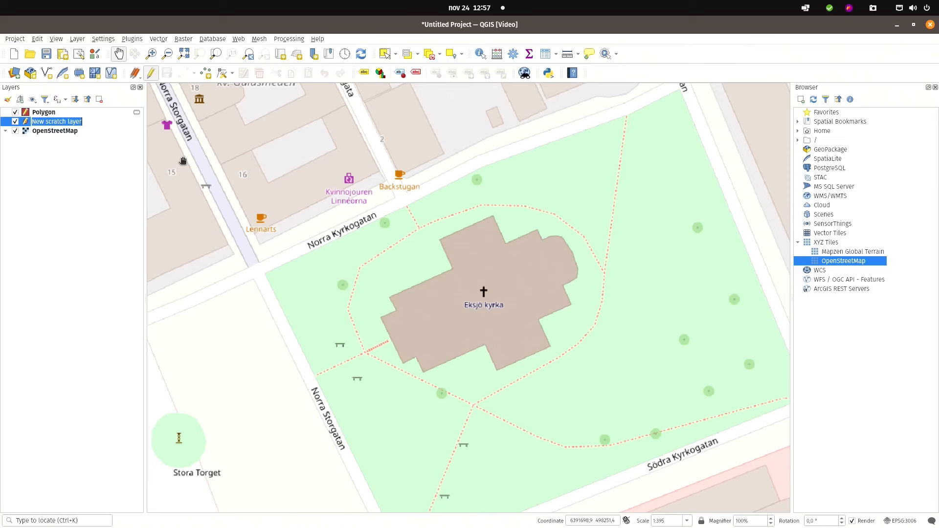
{"action": "type", "text": "Ac"}
{"action": "key", "text": "BackSpace"}
{"action": "type", "text": "nchor"}
{"action": "key", "text": "Return"}
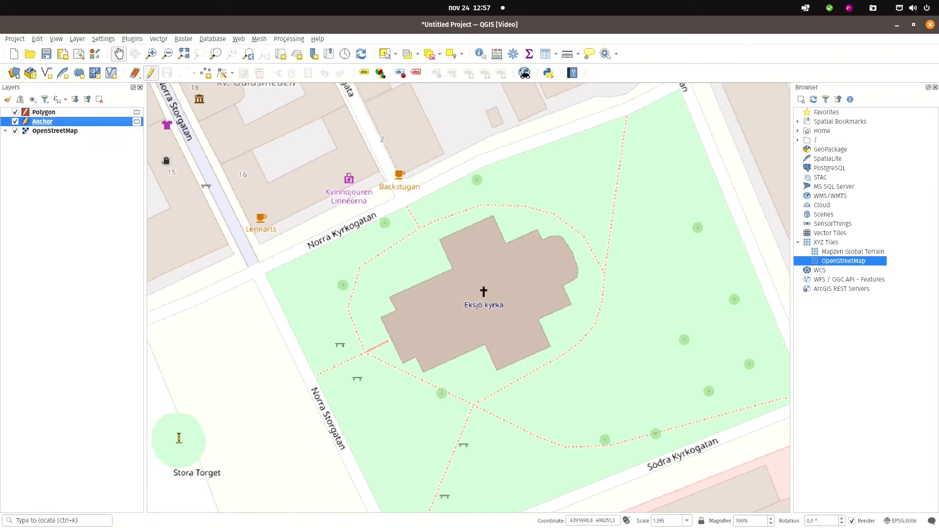
- Add a point to the Anchor layer at the south-western corner of Eksjö kyrka, then save and end its editing
{"action": "left_click", "coordinate": [183, 73]}
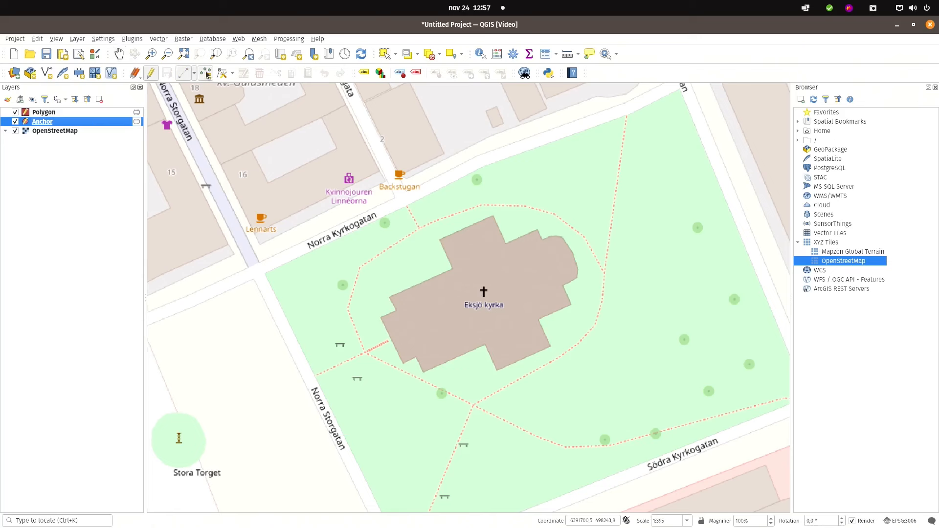
{"action": "left_click", "coordinate": [422, 372]}
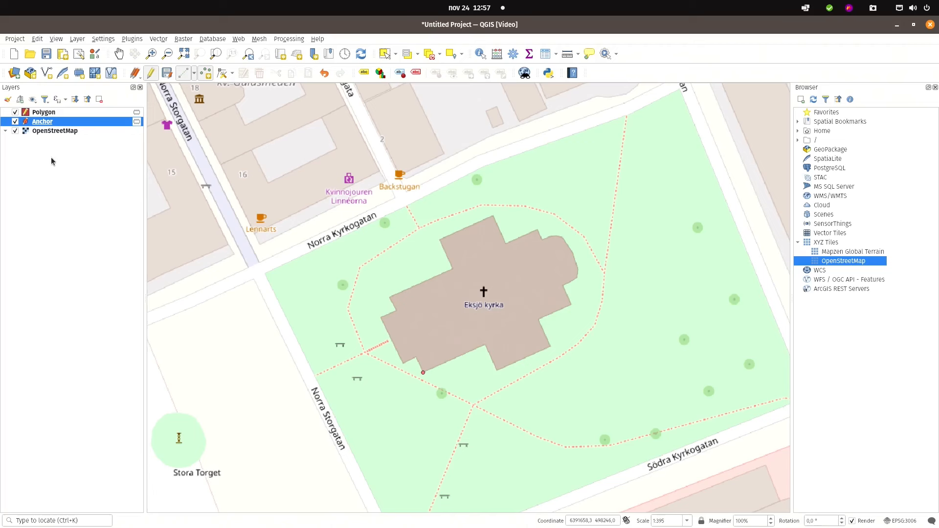
{"action": "left_click", "coordinate": [163, 76]}
{"action": "left_click", "coordinate": [151, 73]}
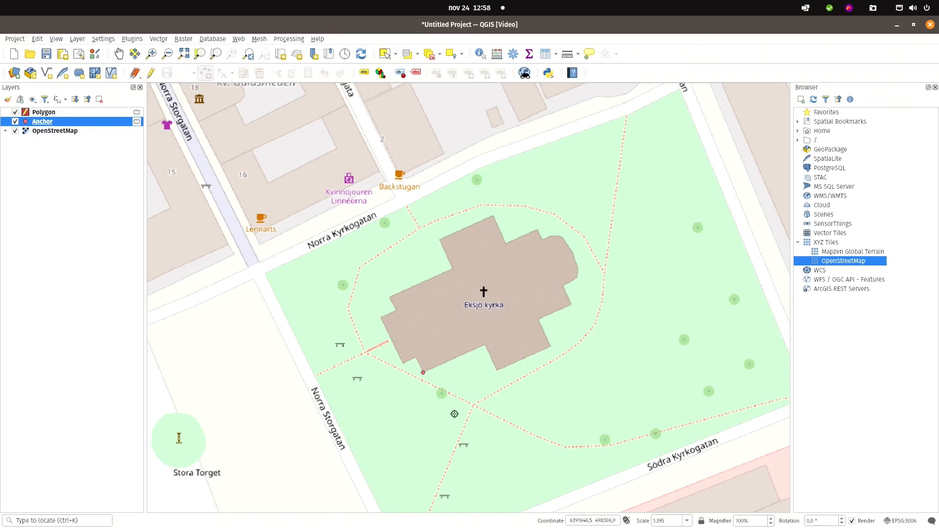
- Make the Polygon layer active for adding polygon features and show the Advanced Digitizing Toolbar
{"action": "left_click", "coordinate": [44, 113]}
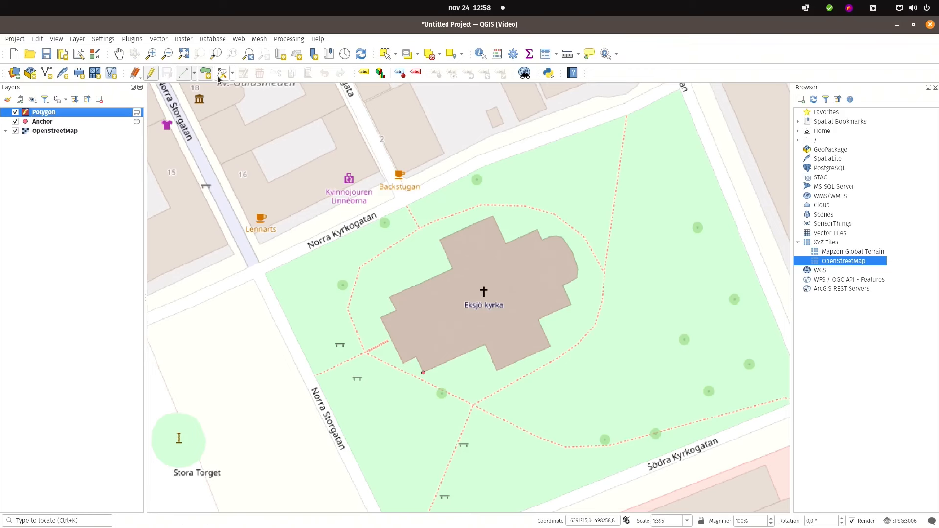
{"action": "left_click", "coordinate": [77, 39]}
{"action": "left_click", "coordinate": [85, 43]}
{"action": "left_click", "coordinate": [98, 44]}
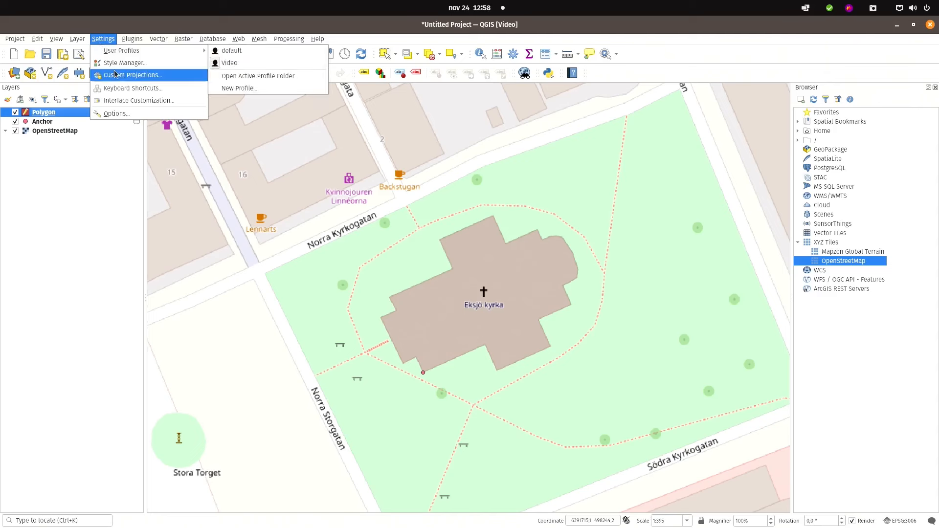
{"action": "mouse_move", "coordinate": [38, 40]}
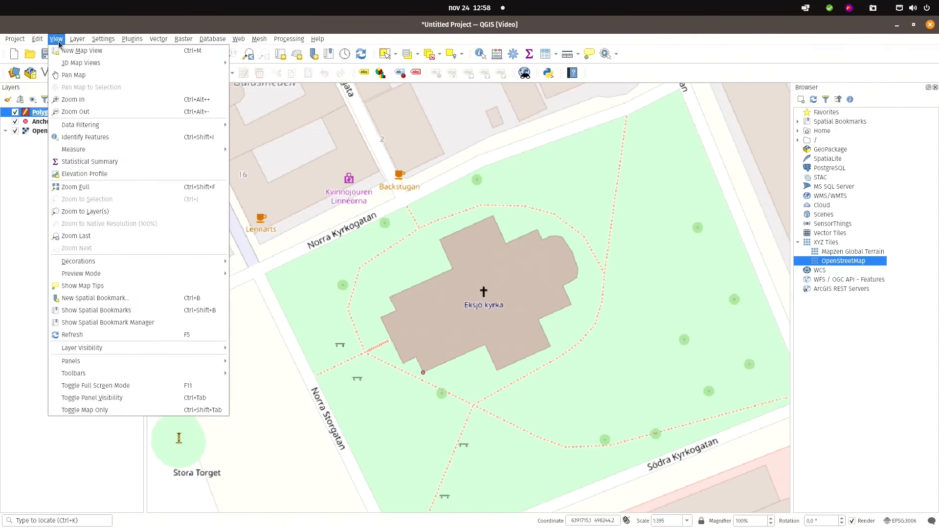
{"action": "mouse_move", "coordinate": [123, 267]}
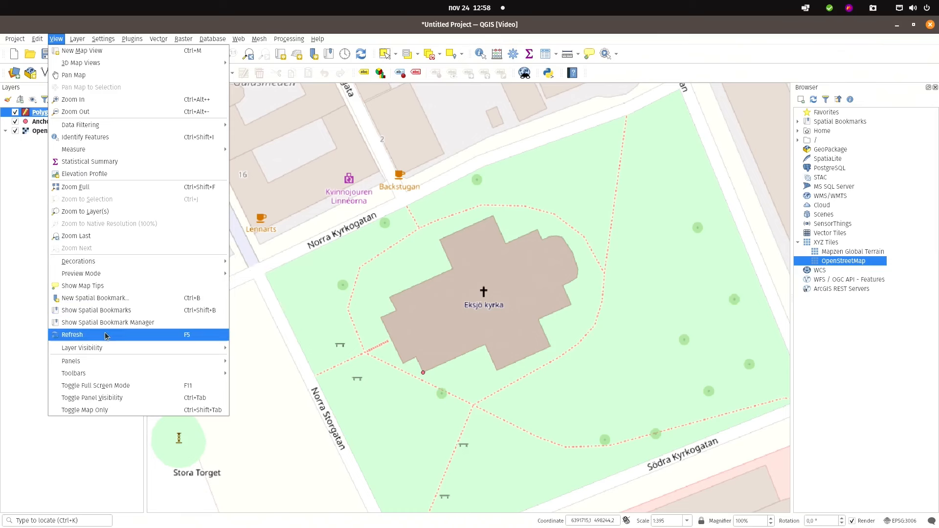
{"action": "mouse_move", "coordinate": [115, 374]}
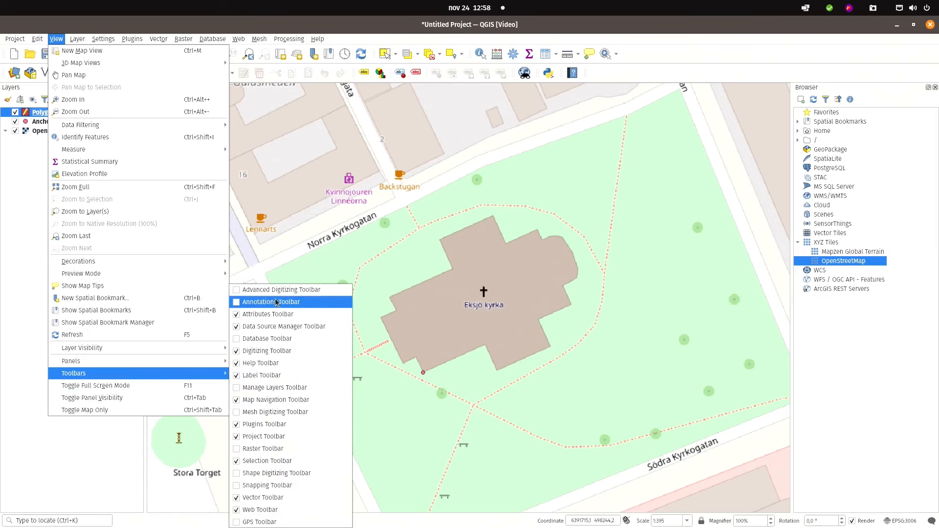
{"action": "left_click", "coordinate": [235, 290]}
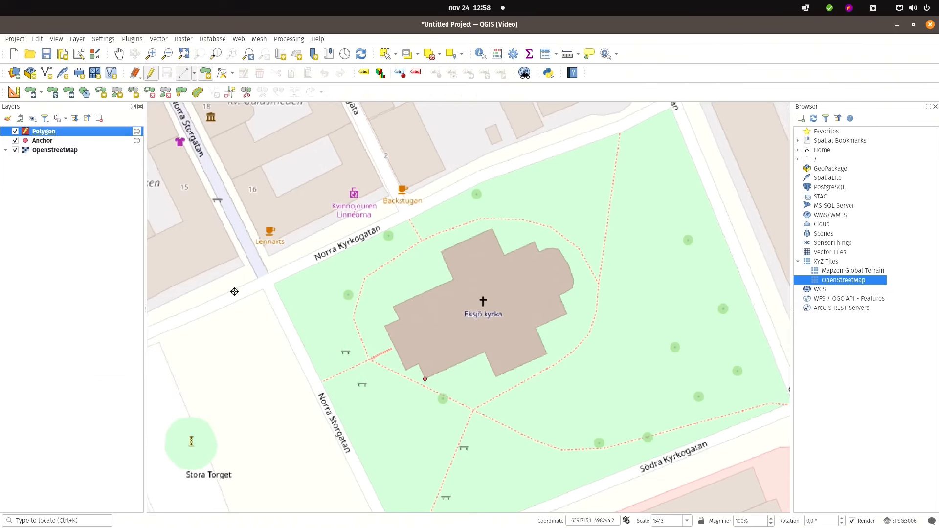
- Enable advanced digitizing and turn on snapping to common angles at 45.0, 90.0, 135.0, 180.0°
{"action": "left_click", "coordinate": [15, 95]}
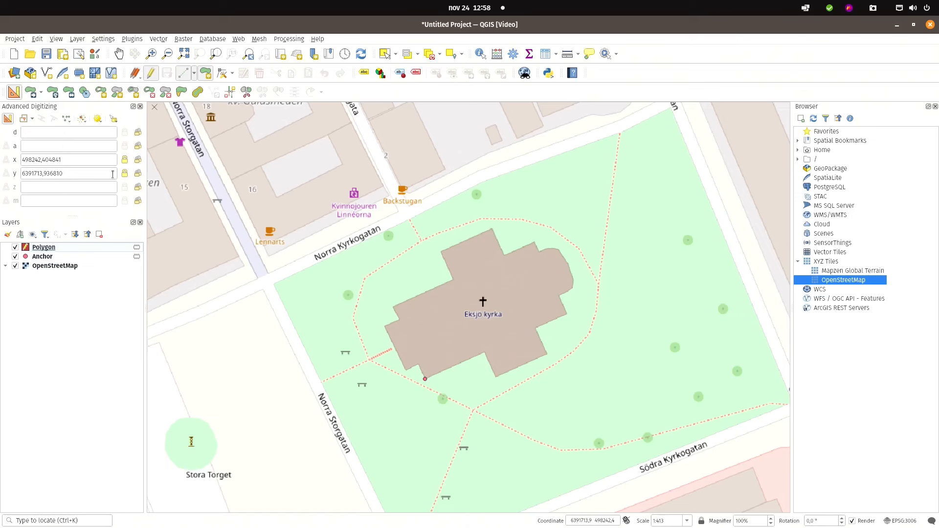
{"action": "left_click", "coordinate": [99, 121]}
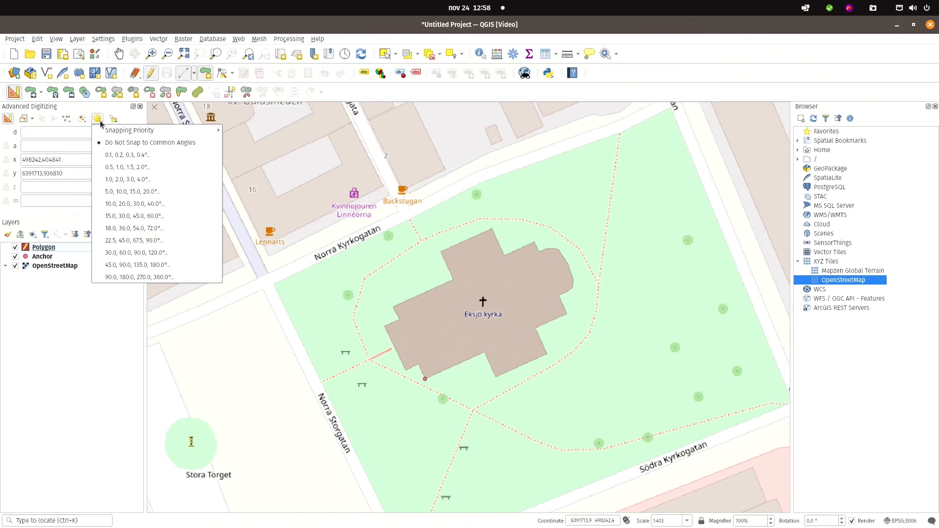
{"action": "left_click", "coordinate": [127, 266]}
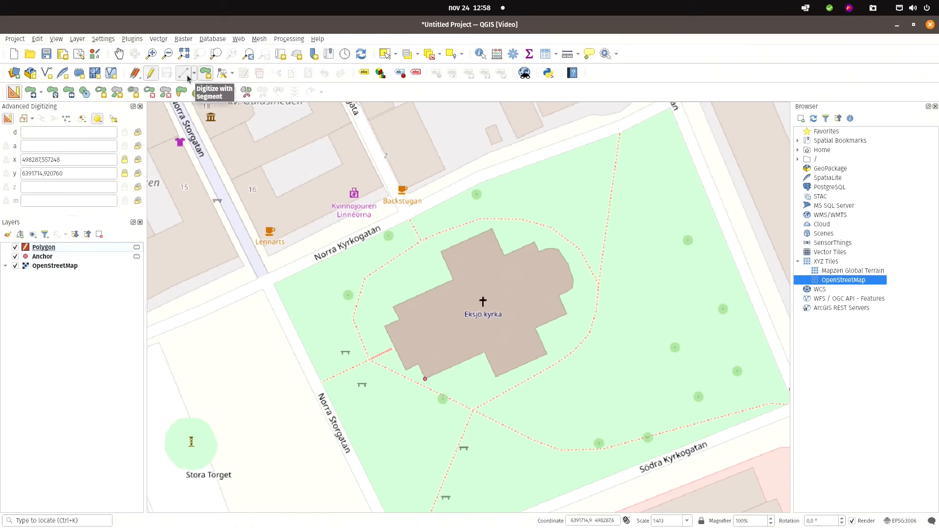
- Start the polygon at the anchor point and trace the church's south wall and the projecting southern wing up to its inner eastern corner
{"action": "scroll", "coordinate": [533, 378], "scroll_direction": "down", "scroll_amount": 1}
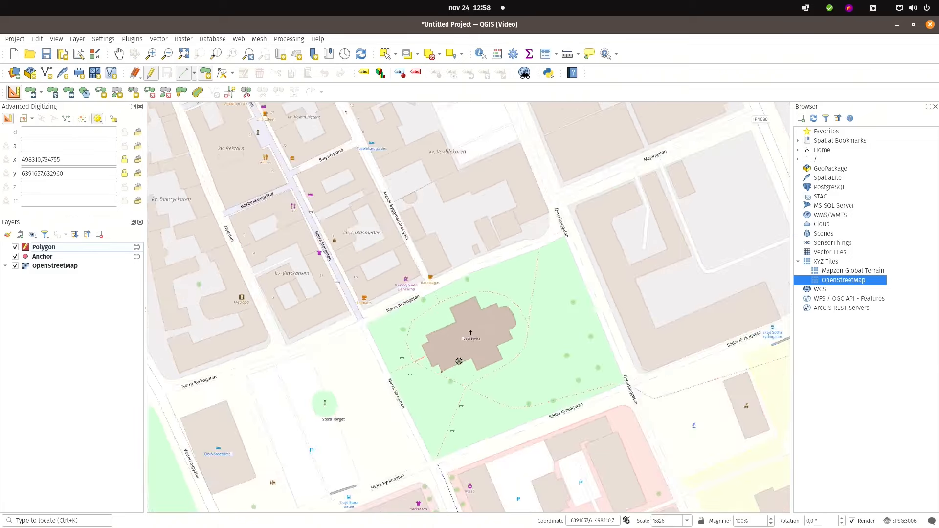
{"action": "scroll", "coordinate": [460, 361], "scroll_direction": "up", "scroll_amount": 2}
{"action": "middle_click_drag", "start_coordinate": [493, 270], "coordinate": [468, 312]}
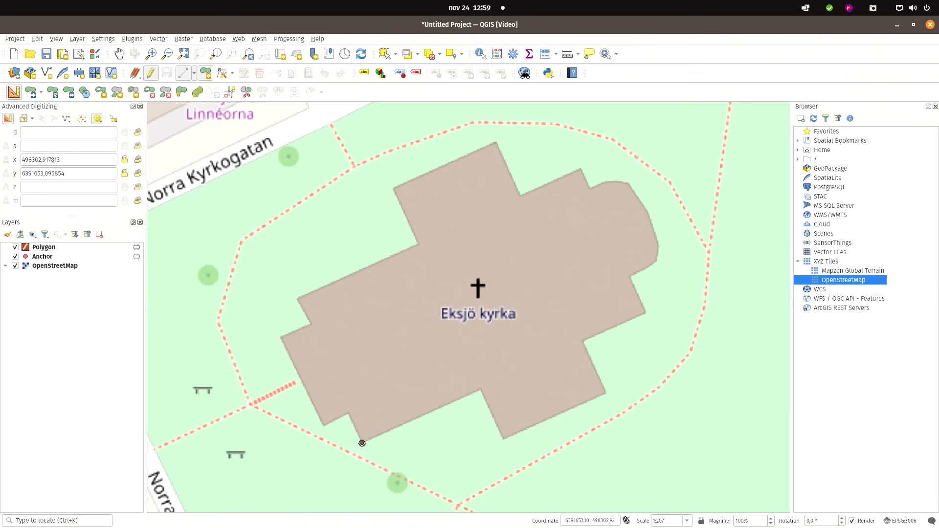
{"action": "left_click", "coordinate": [362, 443]}
{"action": "left_click", "coordinate": [480, 389]}
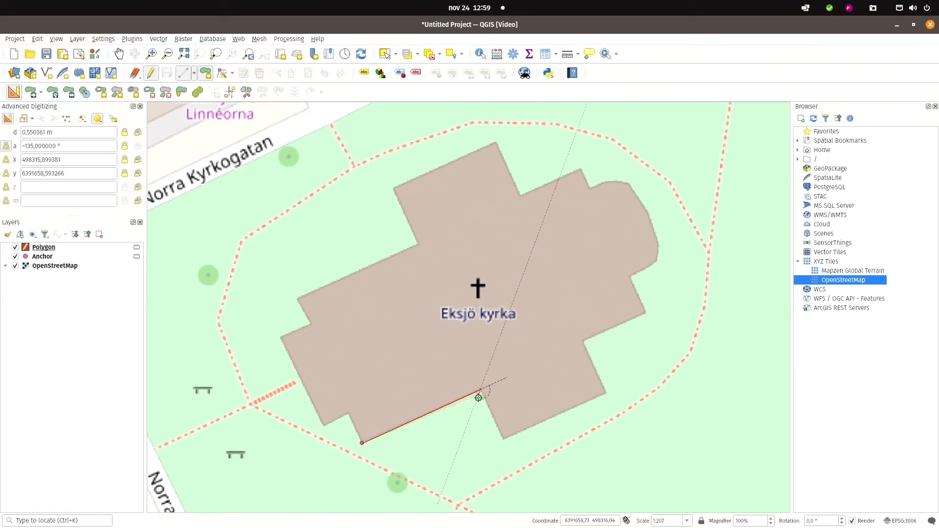
{"action": "left_click", "coordinate": [502, 440]}
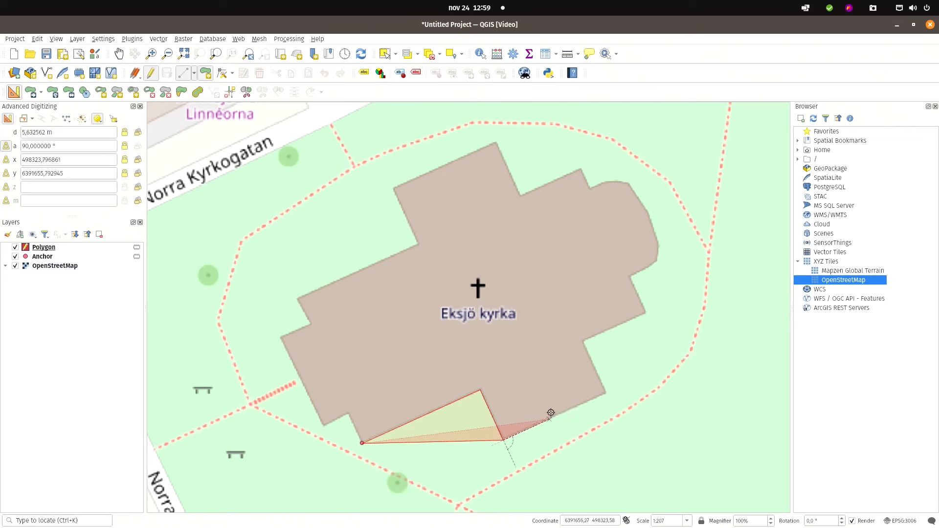
{"action": "left_click", "coordinate": [607, 393]}
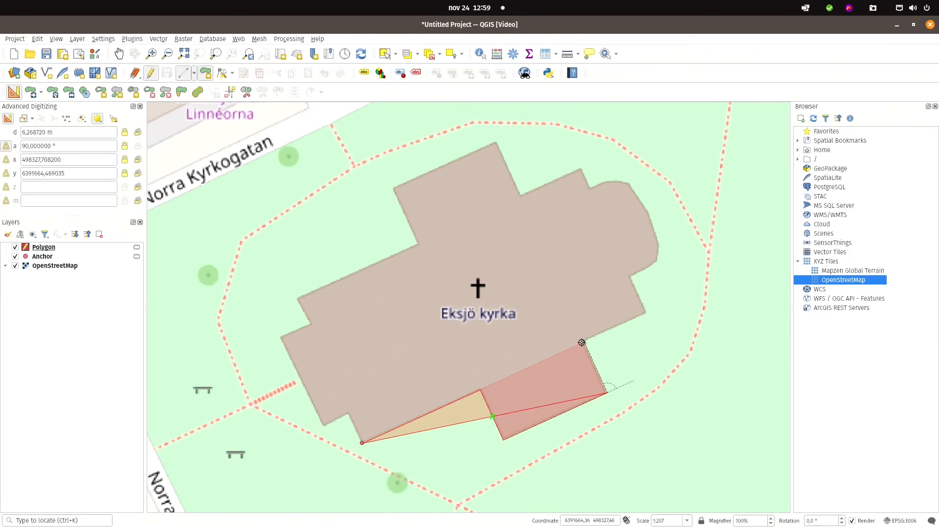
{"action": "left_click", "coordinate": [582, 343]}
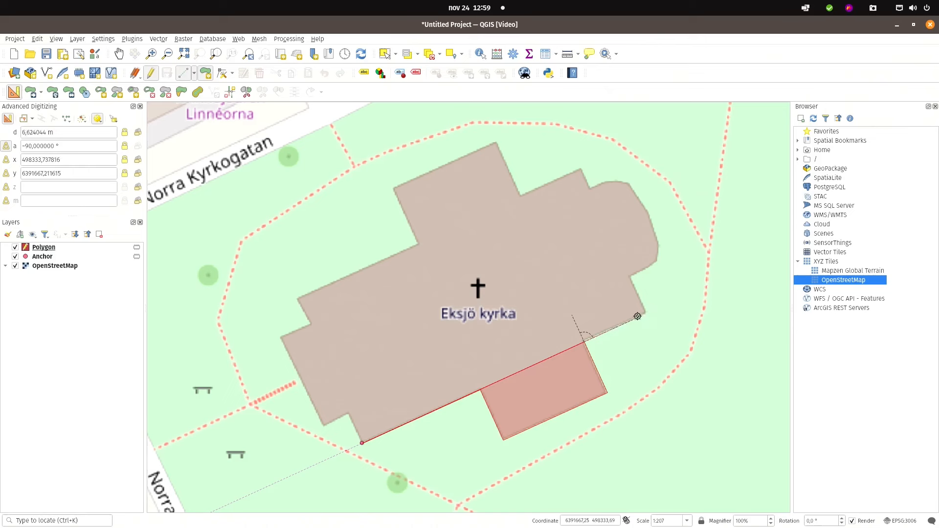
- Continue the polygon outline around the church's eastern end, approximating the rounded apse with straight segments
{"action": "left_click", "coordinate": [646, 312]}
{"action": "left_click", "coordinate": [629, 277]}
{"action": "left_click", "coordinate": [658, 264]}
{"action": "left_click", "coordinate": [662, 248]}
{"action": "left_click", "coordinate": [633, 184]}
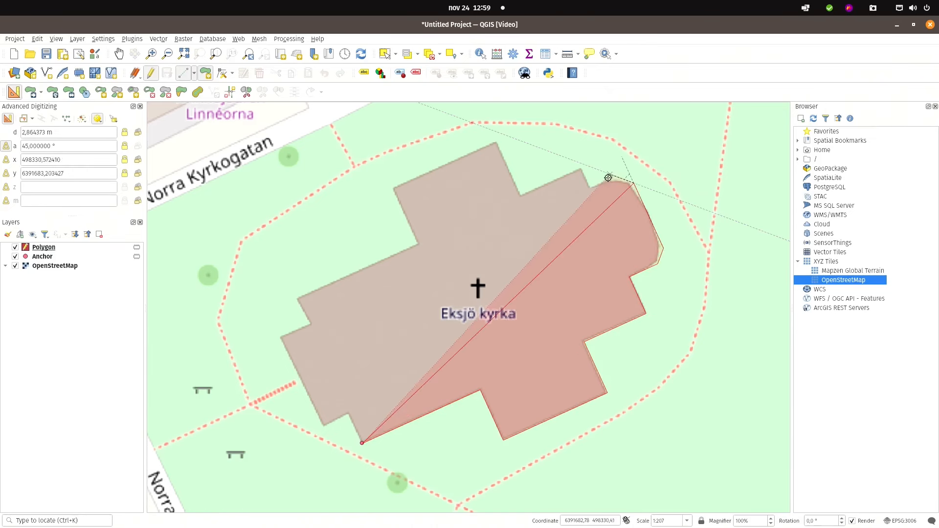
{"action": "left_click", "coordinate": [614, 179]}
- Trace the polygon along the church's northern side to the north-western corner of the projecting northern wing
{"action": "left_click", "coordinate": [589, 187]}
{"action": "left_click", "coordinate": [582, 169]}
{"action": "left_click", "coordinate": [520, 194]}
{"action": "left_click", "coordinate": [497, 142]}
{"action": "left_click", "coordinate": [393, 188]}
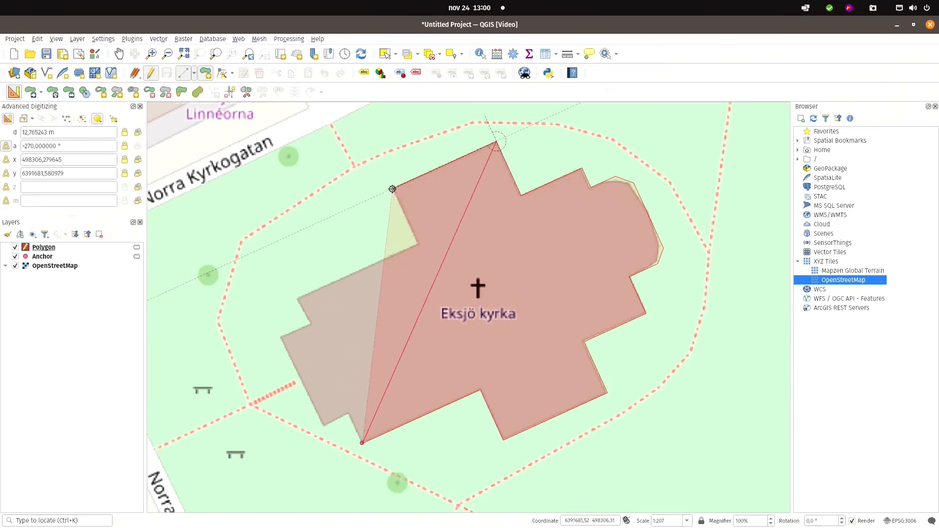
- Trace the remaining north-western and western walls of the church back towards the anchor point and finish the polygon
{"action": "left_click", "coordinate": [418, 244]}
{"action": "left_click", "coordinate": [298, 299]}
{"action": "left_click", "coordinate": [310, 325]}
{"action": "left_click", "coordinate": [281, 339]}
{"action": "left_click", "coordinate": [323, 426]}
{"action": "left_click", "coordinate": [350, 412]}
{"action": "right_click", "coordinate": [350, 413]}
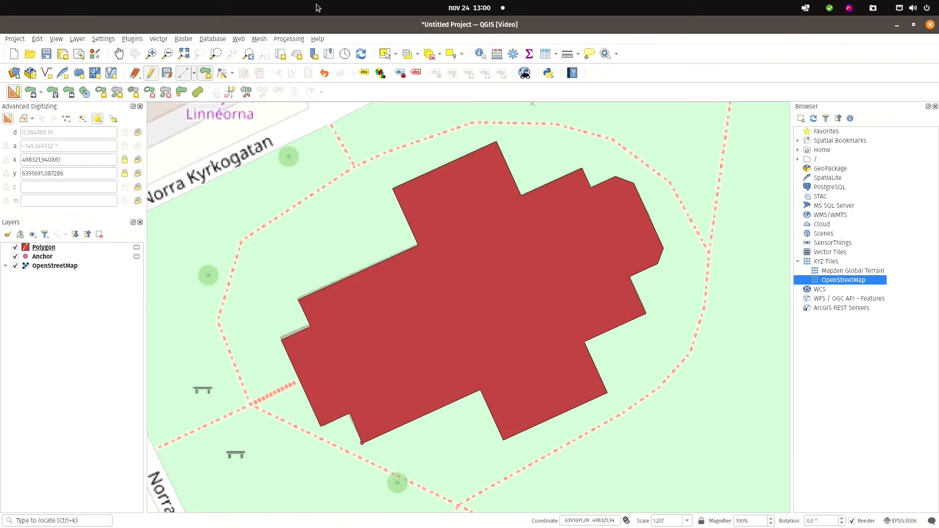
- Open the Style Manager, enlarge its window and browse the online styles
{"action": "left_click", "coordinate": [79, 39]}
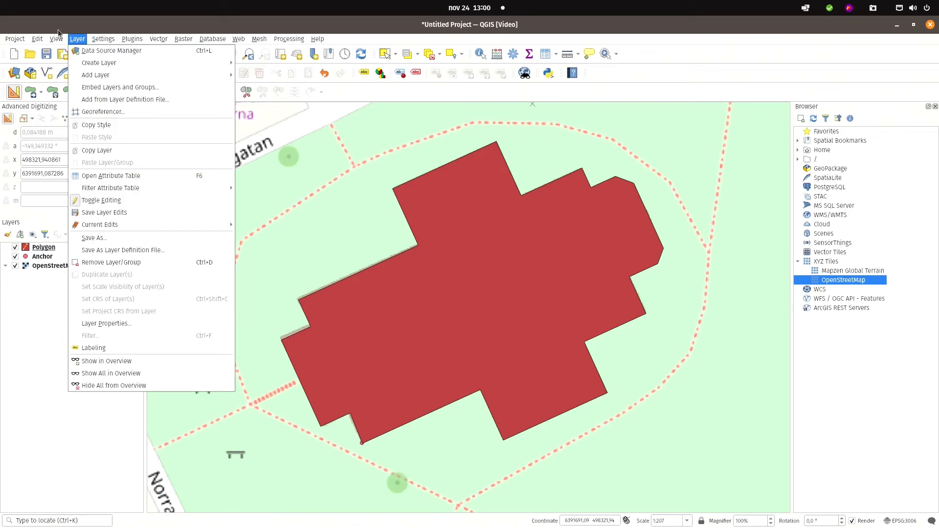
{"action": "mouse_move", "coordinate": [57, 39]}
{"action": "mouse_move", "coordinate": [112, 42]}
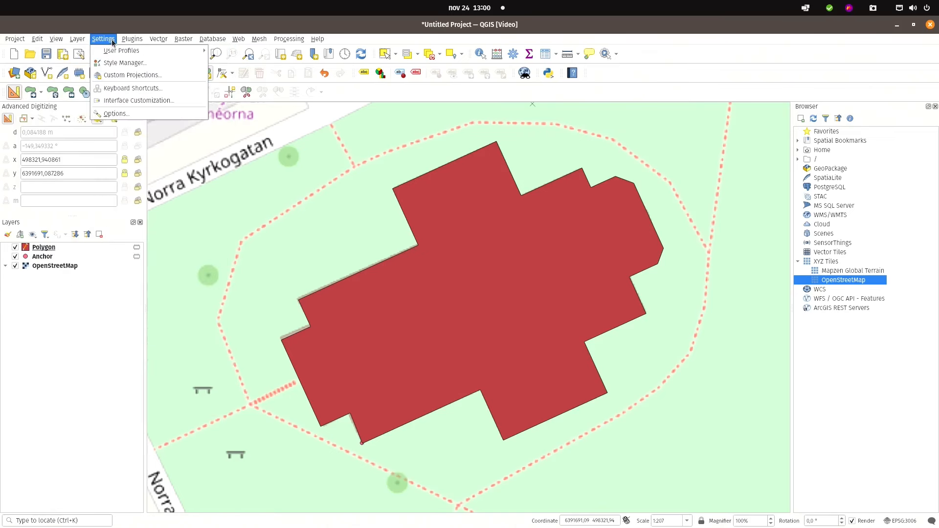
{"action": "left_click", "coordinate": [125, 62]}
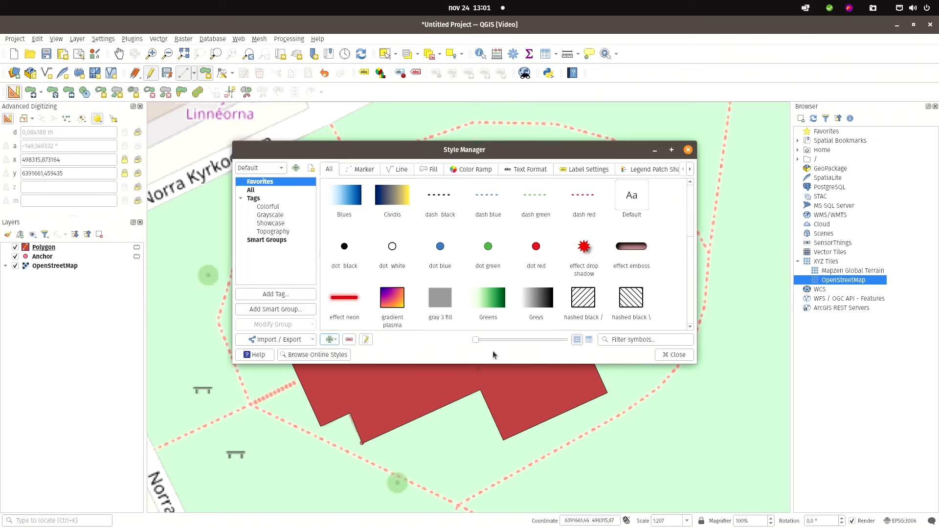
{"action": "left_click_drag", "start_coordinate": [498, 360], "coordinate": [499, 458]}
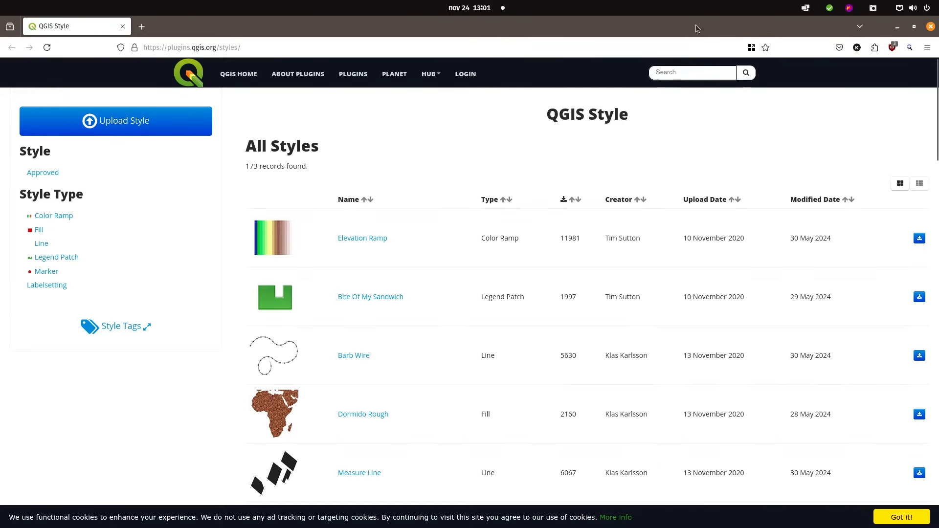
- Search the QGIS style site for "measu"
{"action": "left_click", "coordinate": [669, 70]}
{"action": "type", "text": "measu"}
{"action": "key", "text": "Return"}
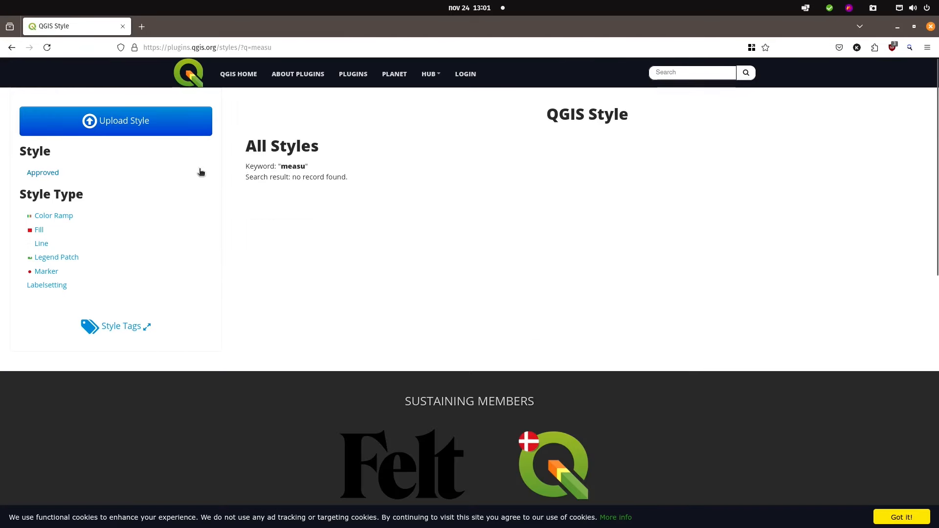
- Search the QGIS style site for "measure" and download the Polygons with measurements style
{"action": "left_click", "coordinate": [699, 71]}
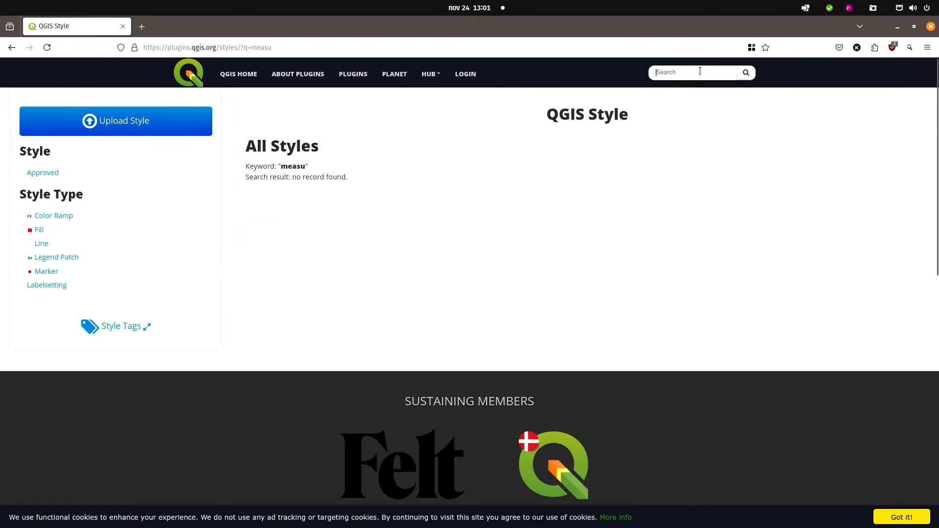
{"action": "type", "text": "measure"}
{"action": "key", "text": "Return"}
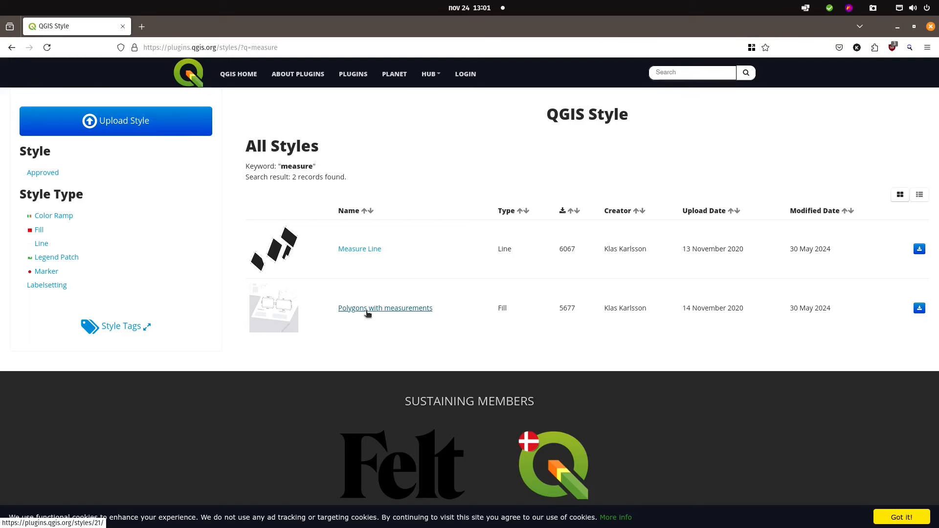
{"action": "left_click", "coordinate": [920, 309]}
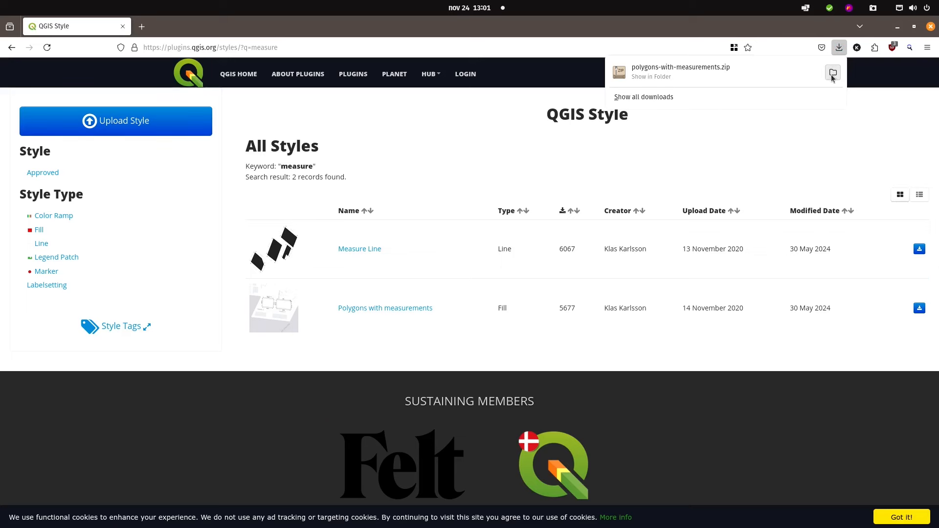
- Show polygons-with-measurements.zip in its download folder and extract it there
{"action": "left_click", "coordinate": [833, 73]}
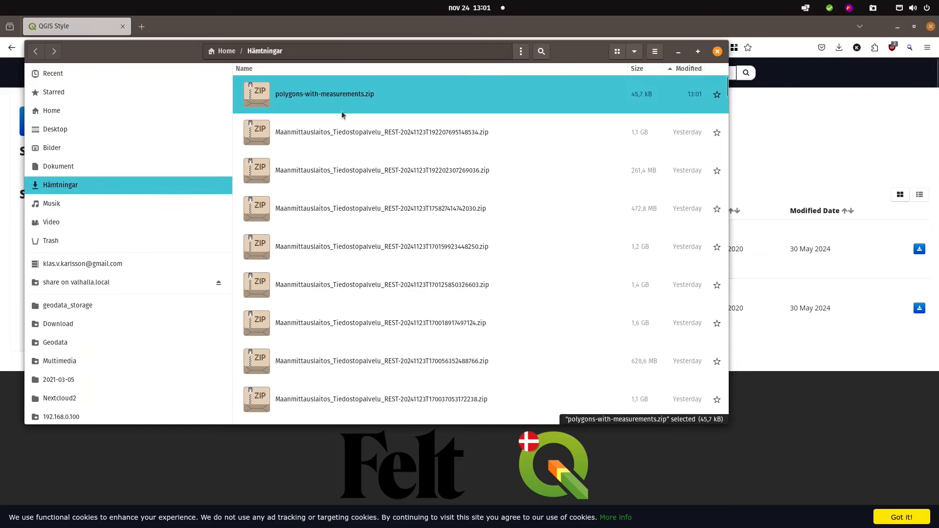
{"action": "right_click", "coordinate": [256, 95]}
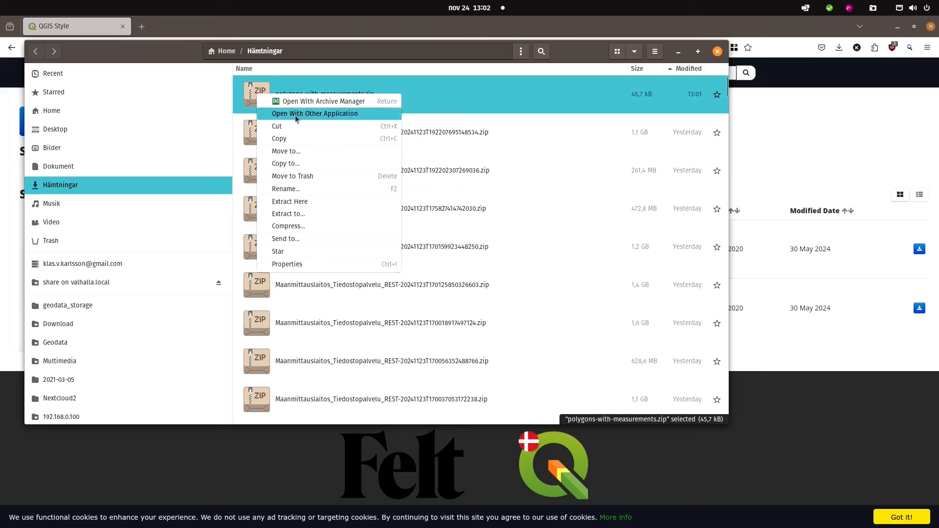
{"action": "left_click", "coordinate": [305, 201]}
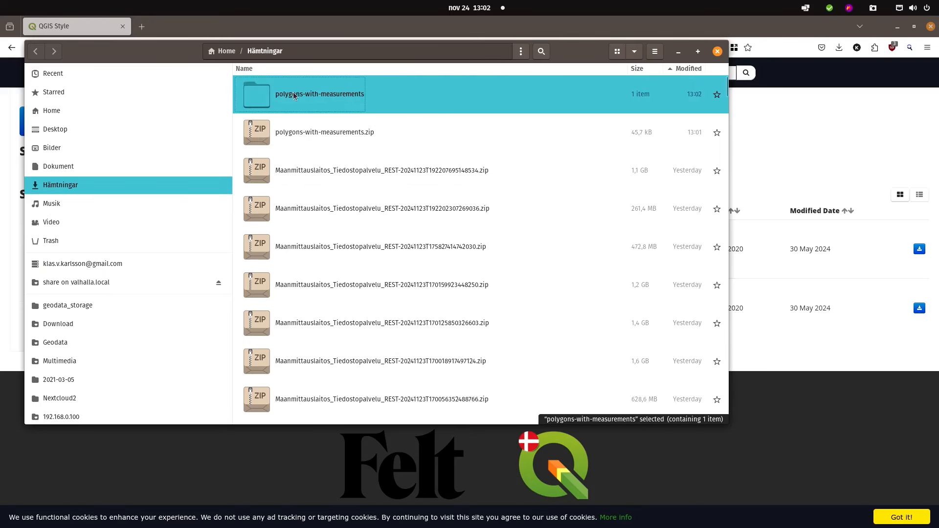
- Switch back to QGIS and load Measure_polygons.xml from the extracted polygons-with-measurements folder as the style import file
{"action": "key", "text": "alt+Tab"}
{"action": "key", "text": "alt+Tab"}
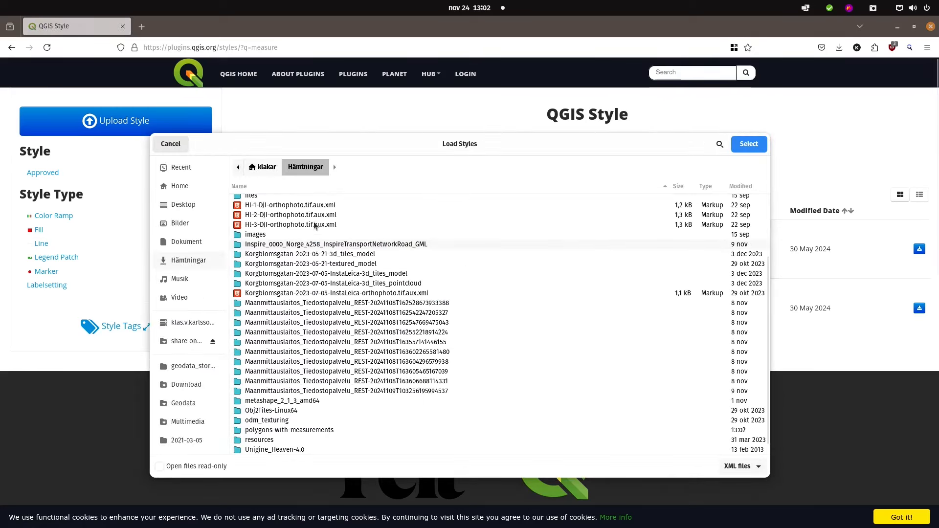
{"action": "double_click", "coordinate": [240, 430]}
{"action": "double_click", "coordinate": [257, 199]}
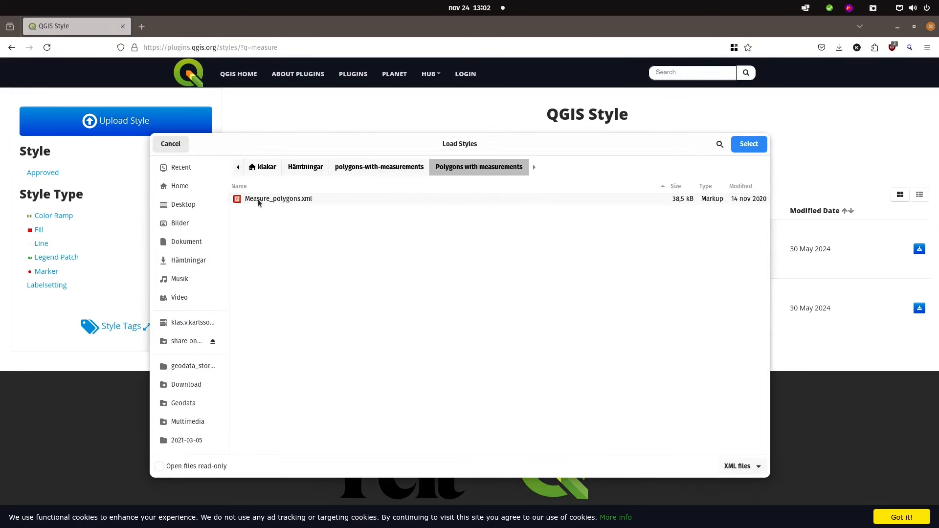
{"action": "left_click", "coordinate": [747, 147]}
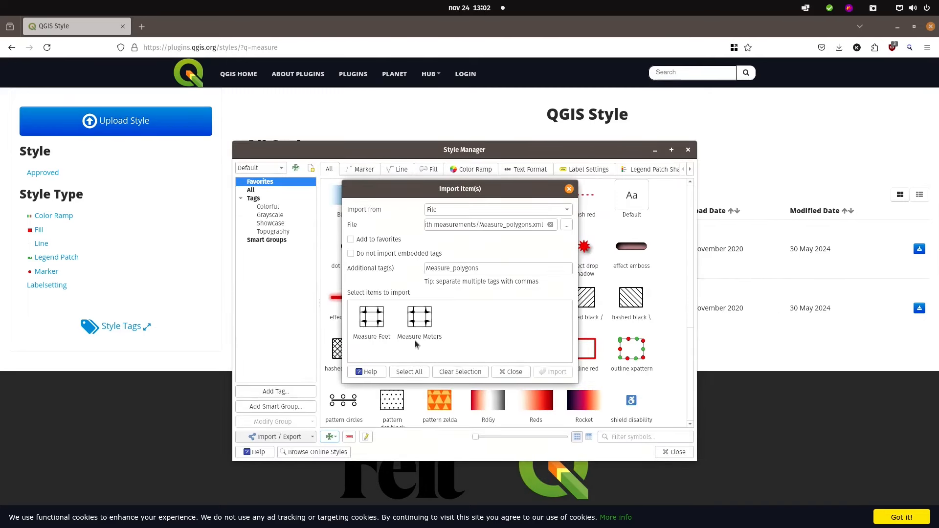
- Import the Measure Meters symbol and close the Style Manager
{"action": "left_click", "coordinate": [420, 320]}
{"action": "left_click", "coordinate": [549, 373]}
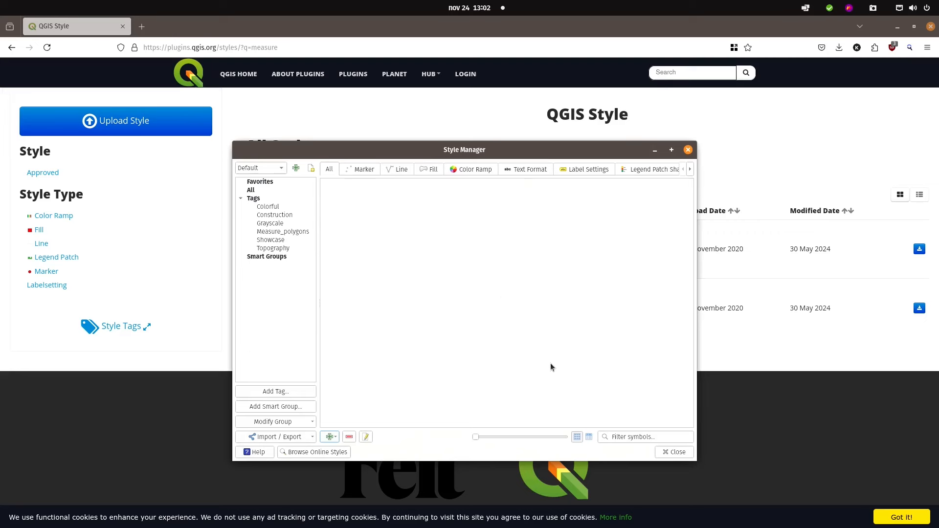
{"action": "left_click", "coordinate": [679, 453]}
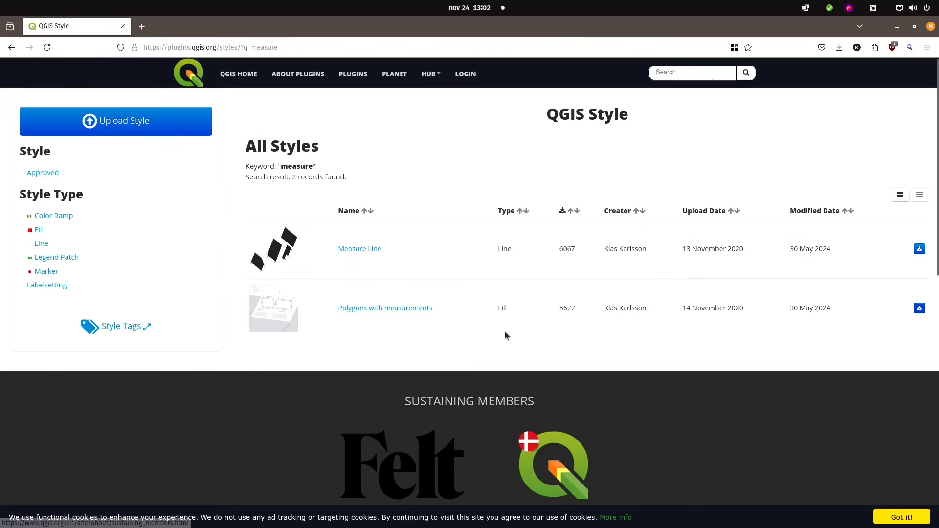
- Return to the QGIS map, open Layer Styling for the Polygon layer and dock it as a full-height tab with the Browser
{"action": "key", "text": "alt+Tab"}
{"action": "key", "text": "Tab"}
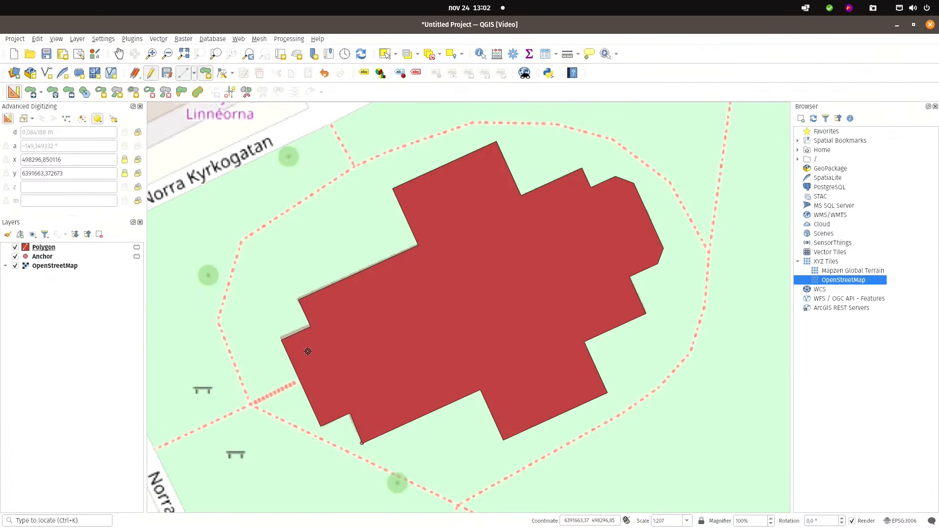
{"action": "key", "text": "F7"}
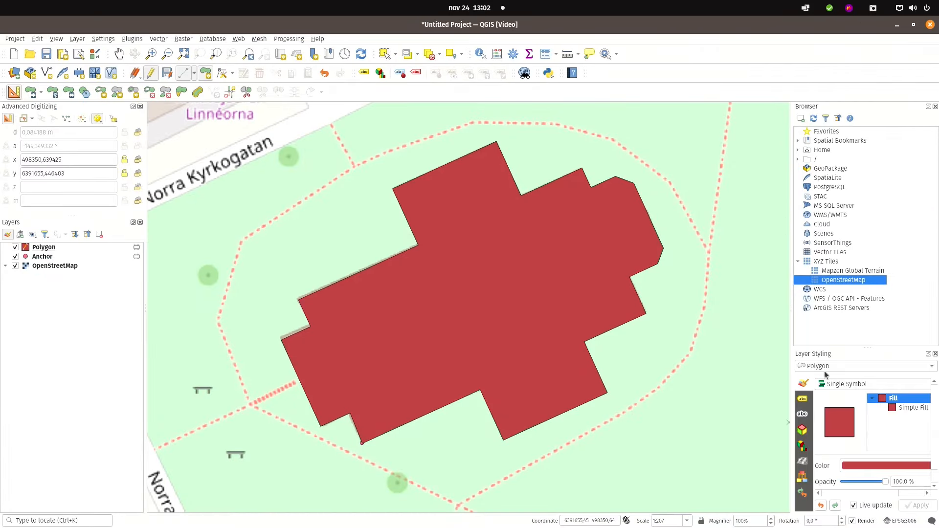
{"action": "left_click_drag", "start_coordinate": [839, 355], "coordinate": [682, 224]}
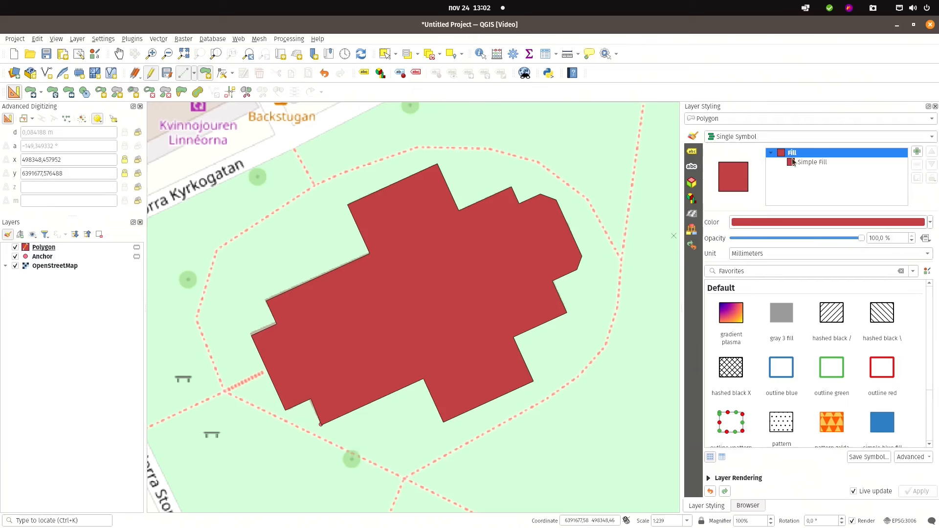
- Filter the fill symbols by Measure_polygons and apply the Measure Meters symbol to the Polygon layer
{"action": "left_click", "coordinate": [898, 272]}
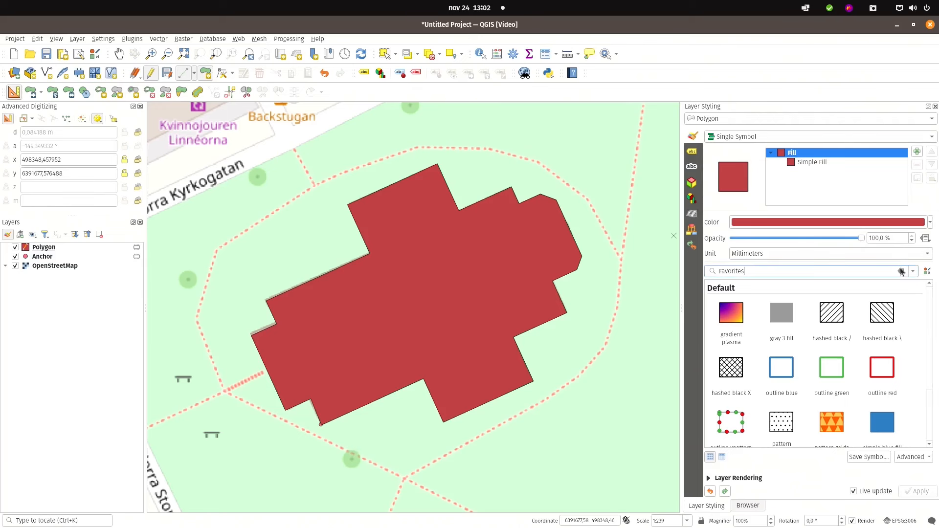
{"action": "type", "text": "measure_polygons"}
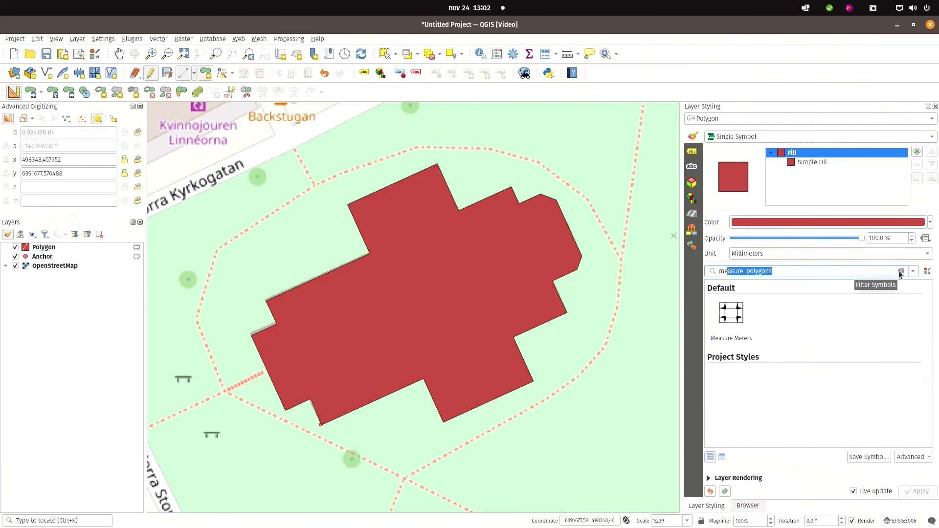
{"action": "left_click", "coordinate": [732, 314]}
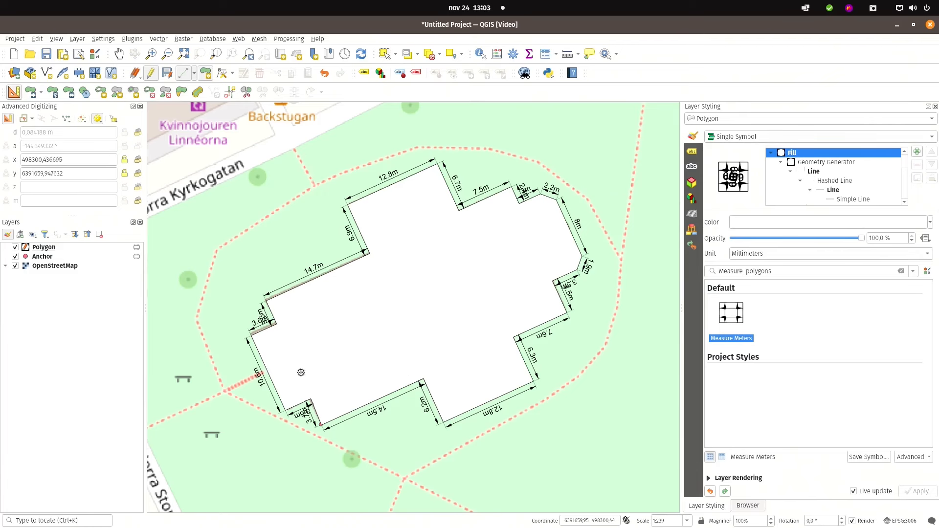
{"action": "mouse_move", "coordinate": [490, 293]}
{"action": "middle_mouse_down"}
{"action": "mouse_move", "coordinate": [507, 289]}
{"action": "mouse_move", "coordinate": [509, 308]}
{"action": "mouse_move", "coordinate": [505, 296]}
{"action": "middle_mouse_up"}
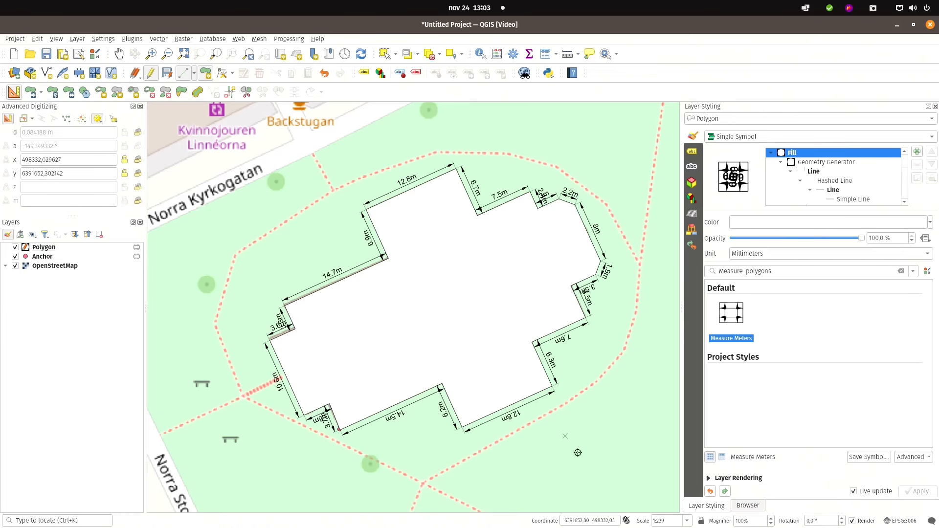
- Switch to FreeCAD, start a new parametric part and create a sketch on its XY-plane viewed from the top
{"action": "mouse_move", "coordinate": [561, 526]}
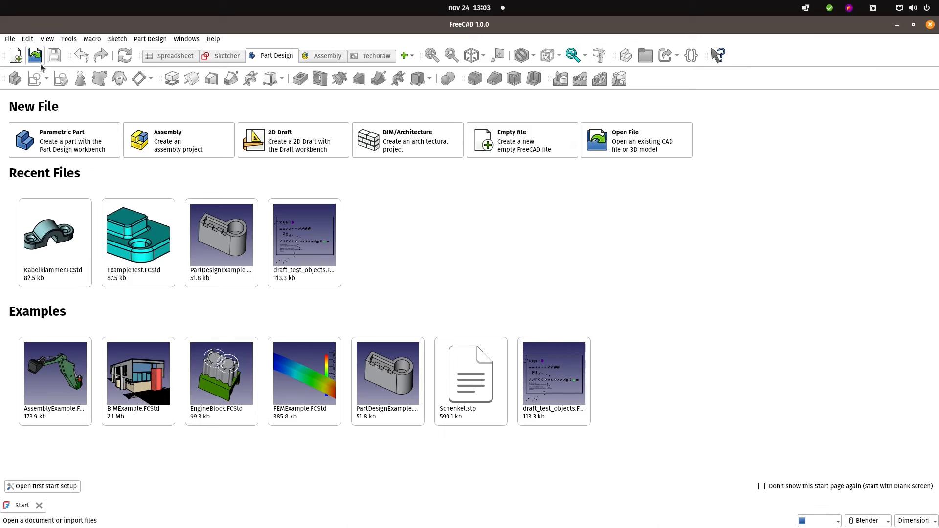
{"action": "left_click", "coordinate": [57, 145]}
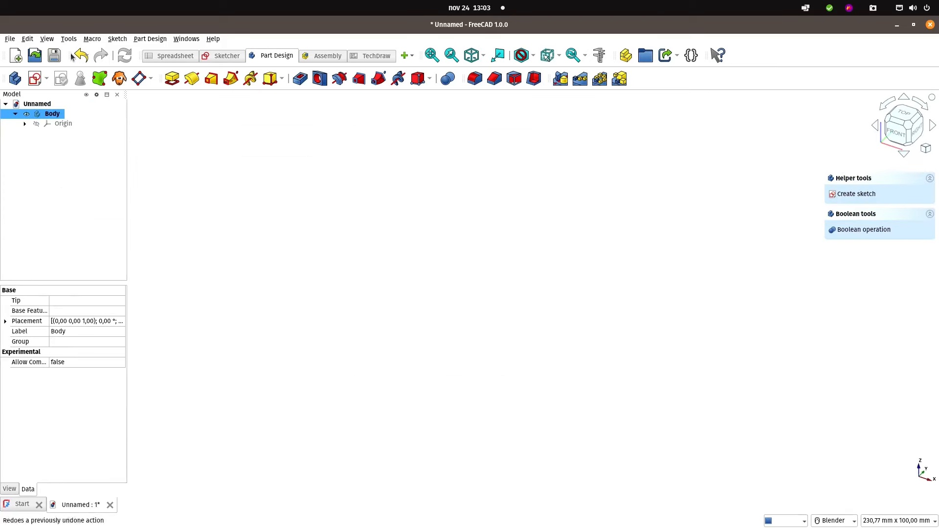
{"action": "left_click", "coordinate": [34, 79]}
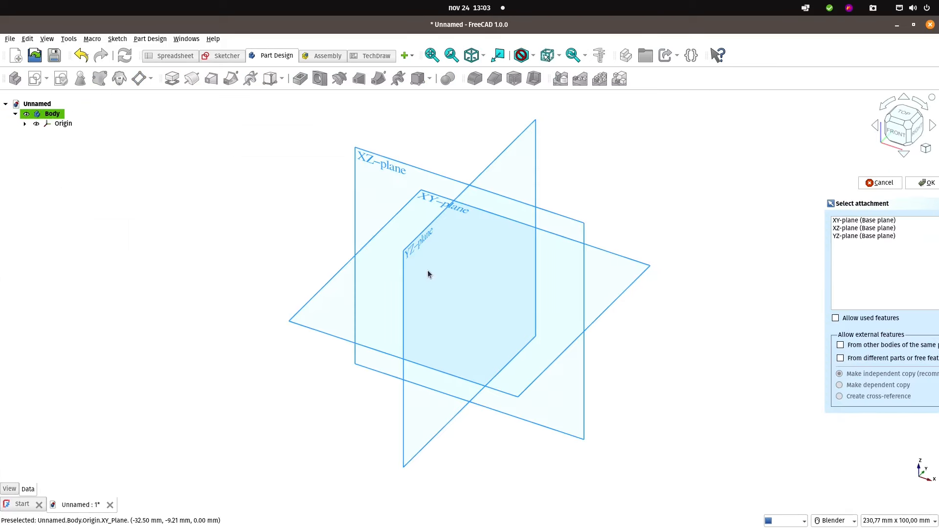
{"action": "left_click", "coordinate": [327, 285]}
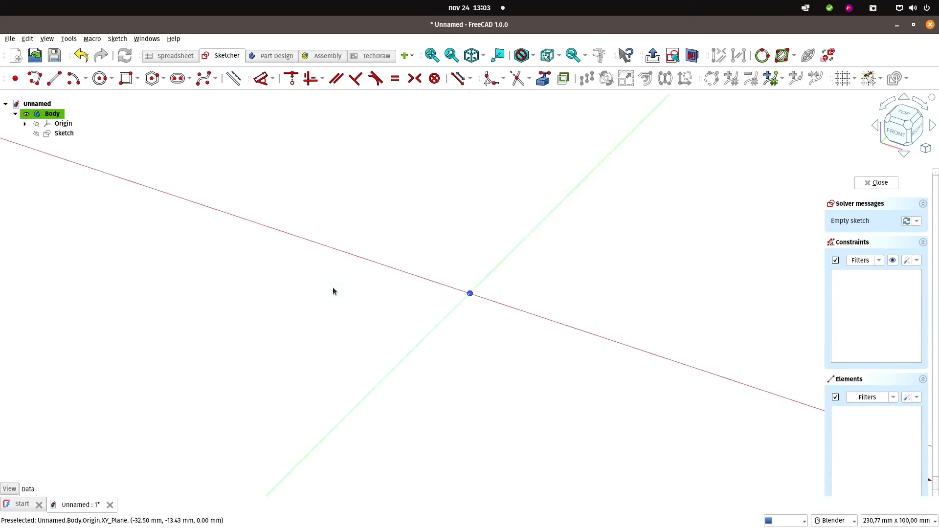
{"action": "left_click", "coordinate": [470, 294]}
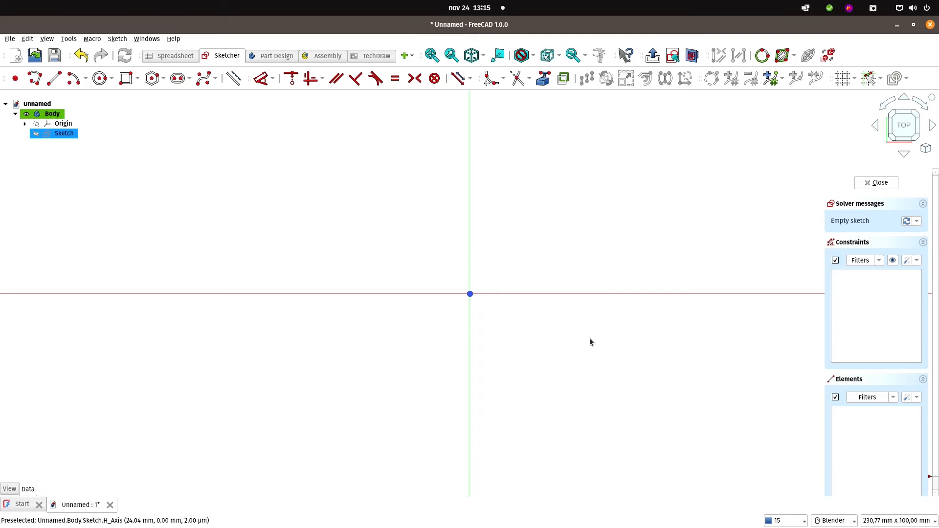
{"action": "mouse_move", "coordinate": [538, 321]}
{"action": "middle_mouse_down", "text": "shift"}
{"action": "mouse_move", "coordinate": [503, 352]}
{"action": "mouse_move", "coordinate": [312, 409]}
{"action": "mouse_move", "coordinate": [289, 430]}
{"action": "mouse_move", "coordinate": [283, 415]}
{"action": "mouse_move", "coordinate": [269, 433]}
{"action": "middle_mouse_up", "text": "shift"}
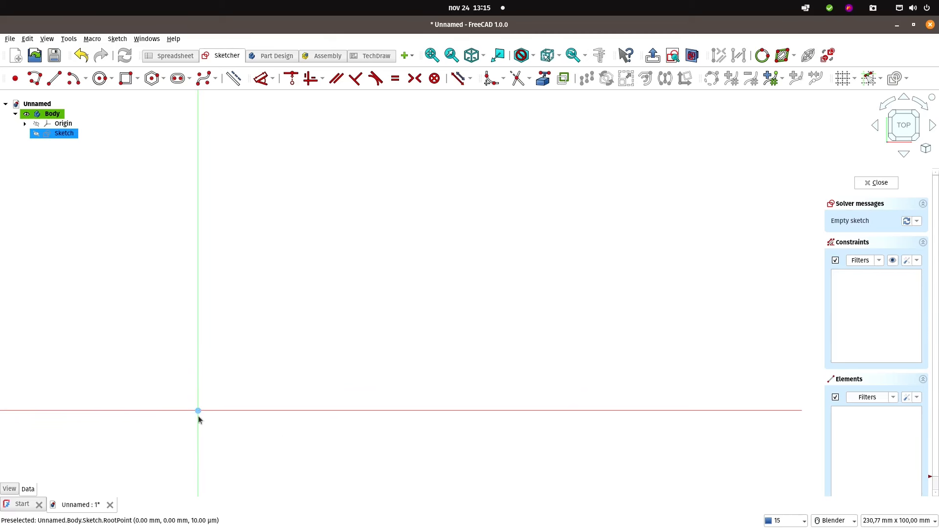
- Set the FreeCAD unit system to MKS (m, kg, s, °)
{"action": "left_click", "coordinate": [935, 522]}
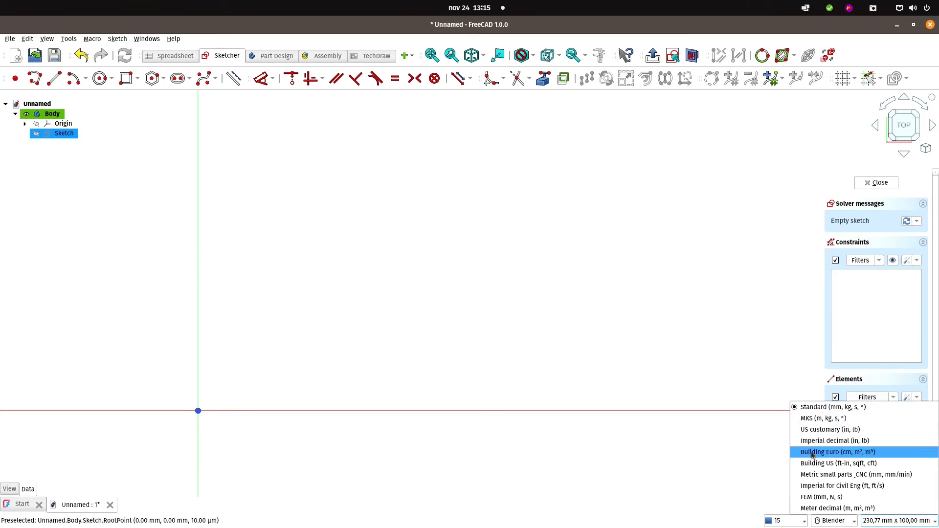
{"action": "left_click", "coordinate": [806, 420]}
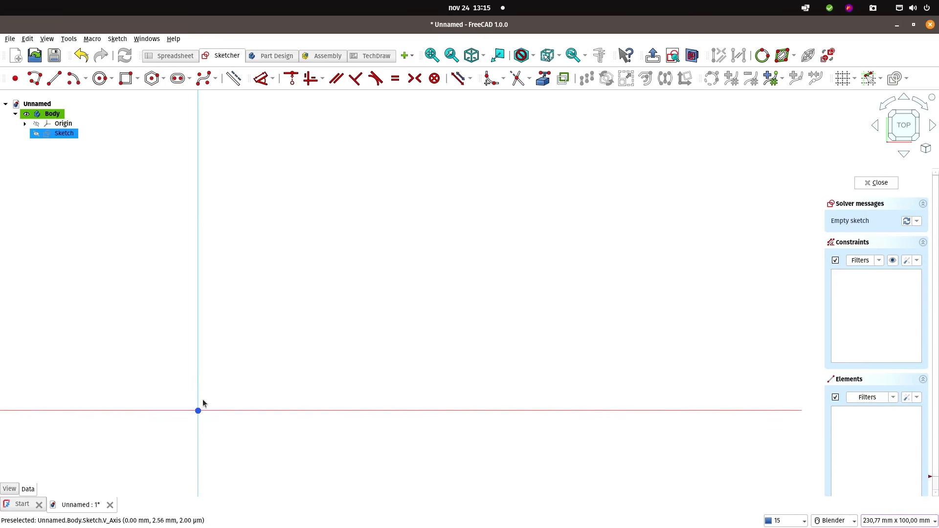
{"action": "scroll", "coordinate": [203, 402], "scroll_direction": "down", "scroll_amount": 2}
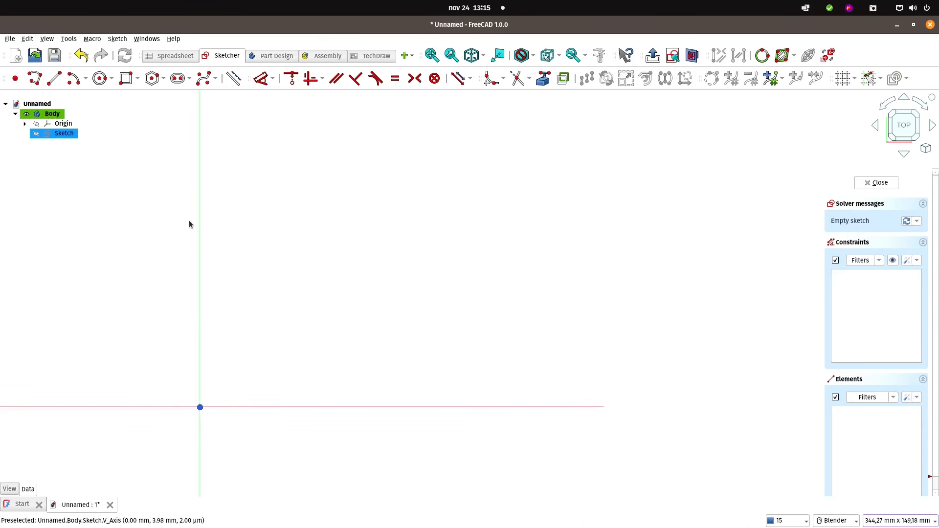
- Activate the Polyline tool and tile FreeCAD beside QGIS, with the QGIS panels hidden so the whole measured church outline shows
{"action": "left_click", "coordinate": [35, 78]}
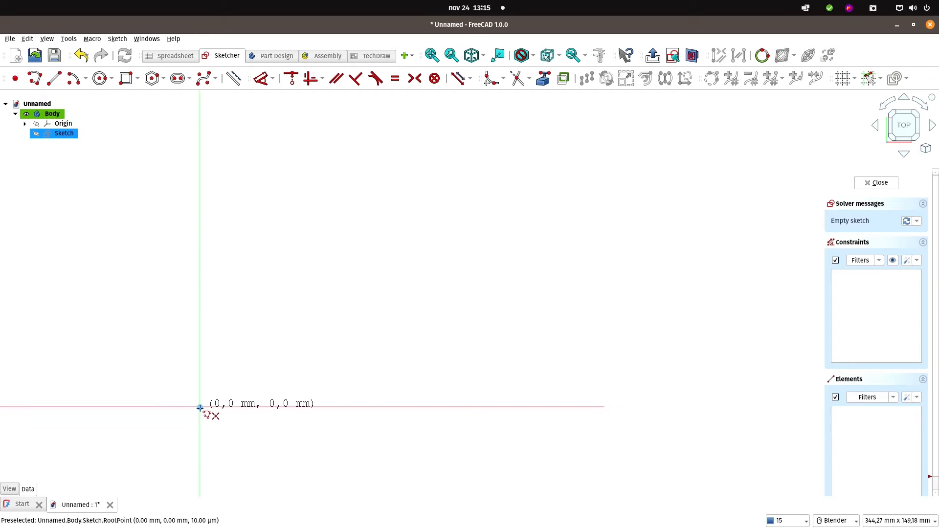
{"action": "key", "text": "super+Right"}
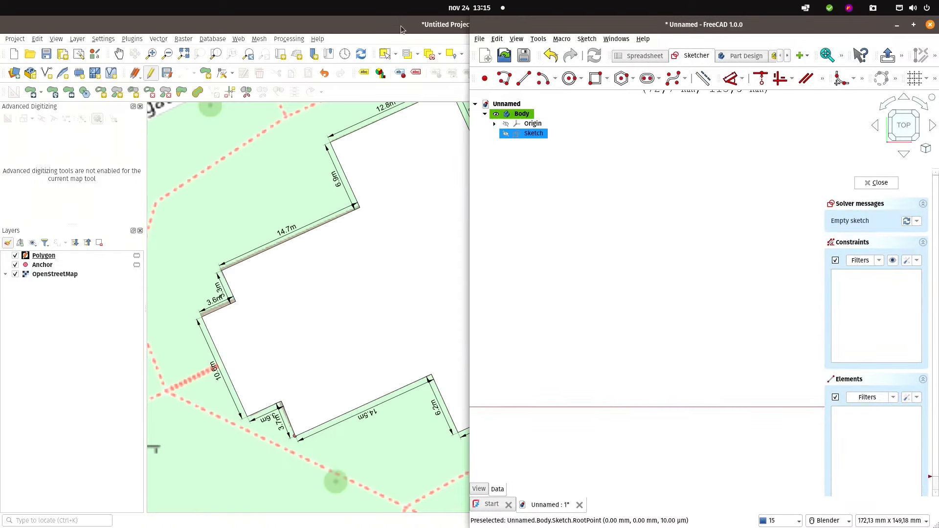
{"action": "left_click_drag", "start_coordinate": [401, 27], "coordinate": [2, 167]}
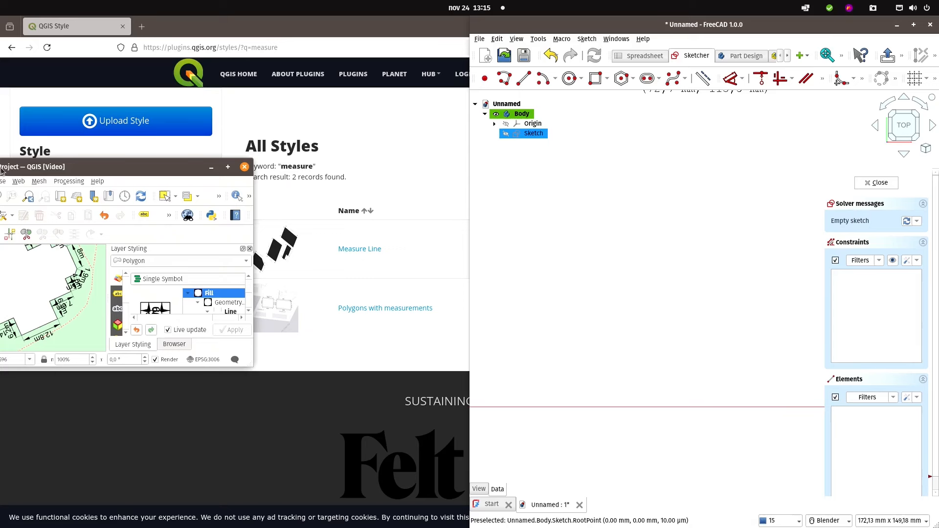
{"action": "left_click_drag", "start_coordinate": [193, 278], "coordinate": [446, 237], "text": "super"}
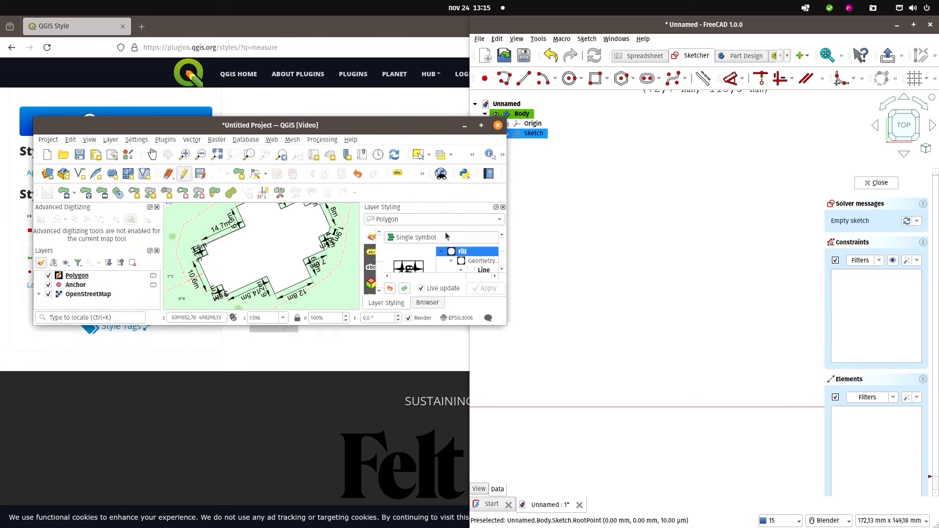
{"action": "key", "text": "ctrl+Tab"}
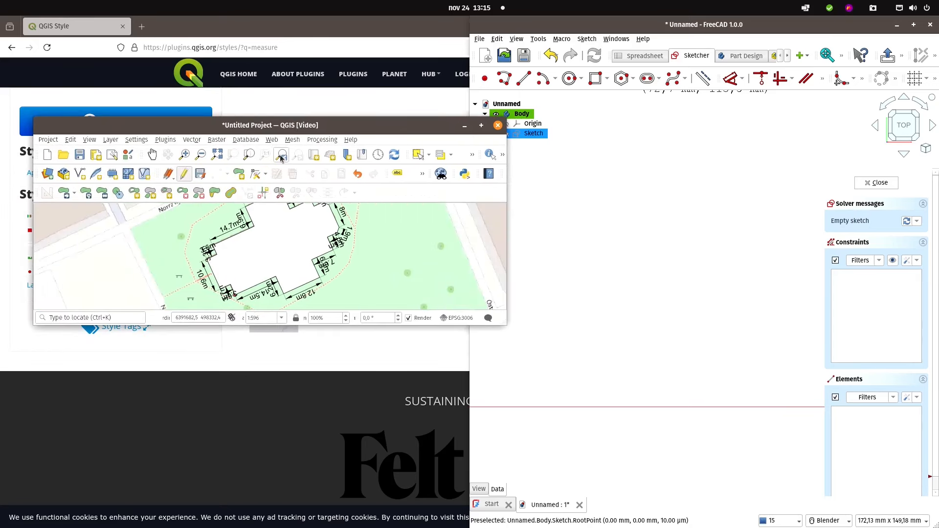
{"action": "left_click_drag", "start_coordinate": [287, 127], "coordinate": [1, 153]}
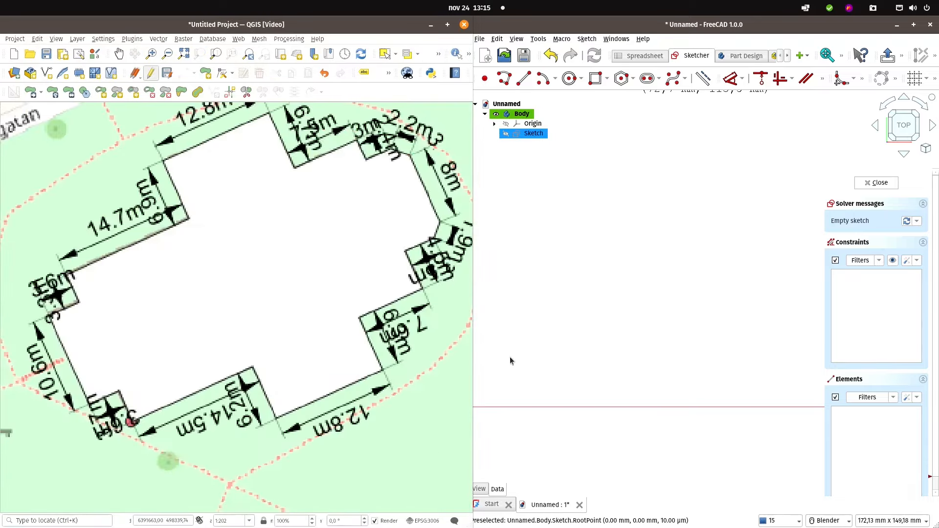
{"action": "middle_click_drag", "start_coordinate": [337, 301], "coordinate": [328, 329]}
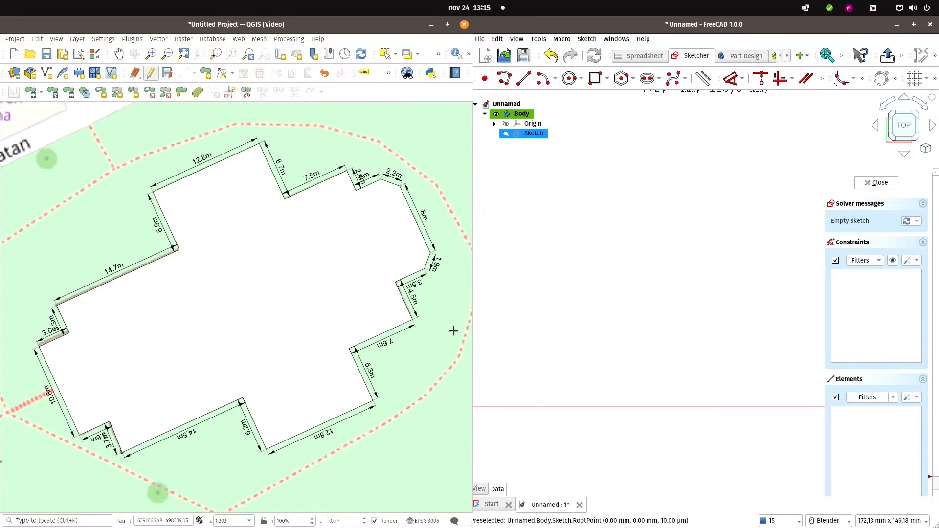
{"action": "scroll", "coordinate": [191, 432], "scroll_direction": "down", "scroll_amount": 2}
{"action": "scroll", "coordinate": [188, 443], "scroll_direction": "up", "scroll_amount": 2}
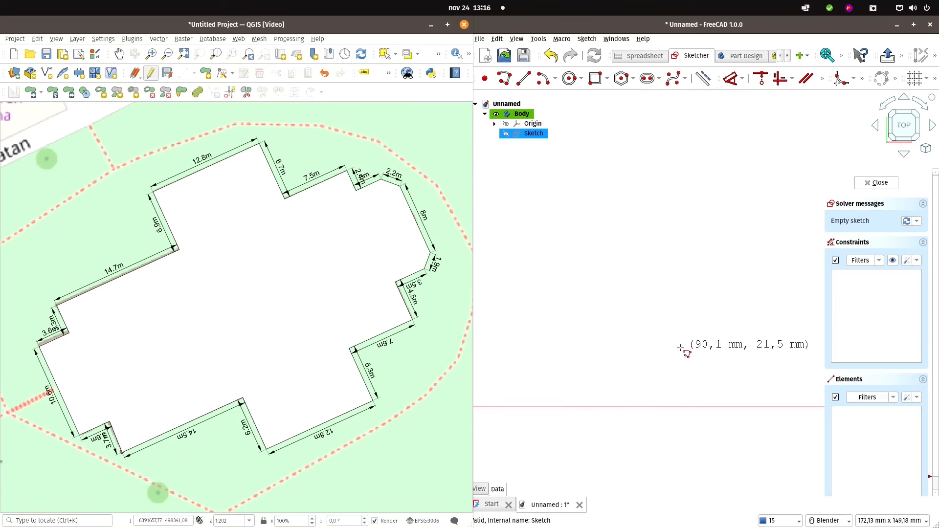
- Try to start a polyline at the sketch origin in FreeCAD and enter the first segment's length
{"action": "left_click", "coordinate": [768, 23]}
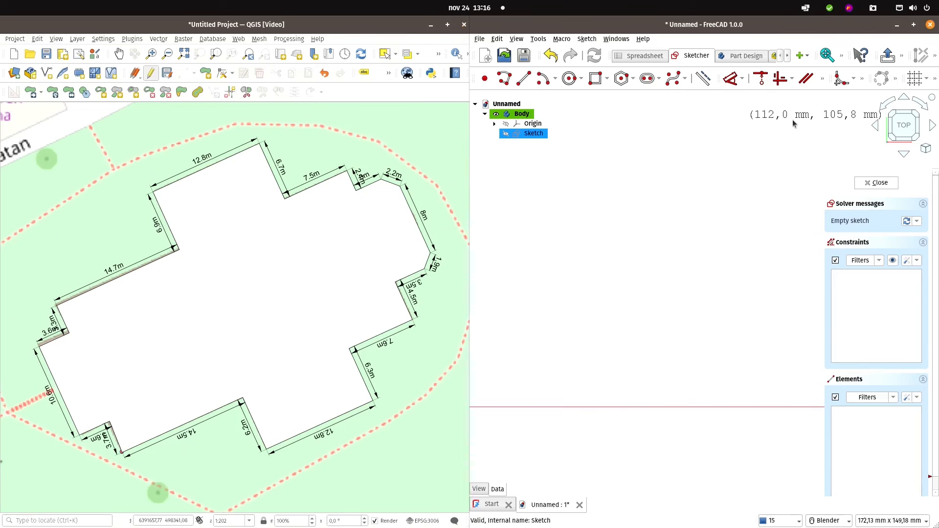
{"action": "scroll", "coordinate": [779, 289], "scroll_direction": "down", "scroll_amount": 2}
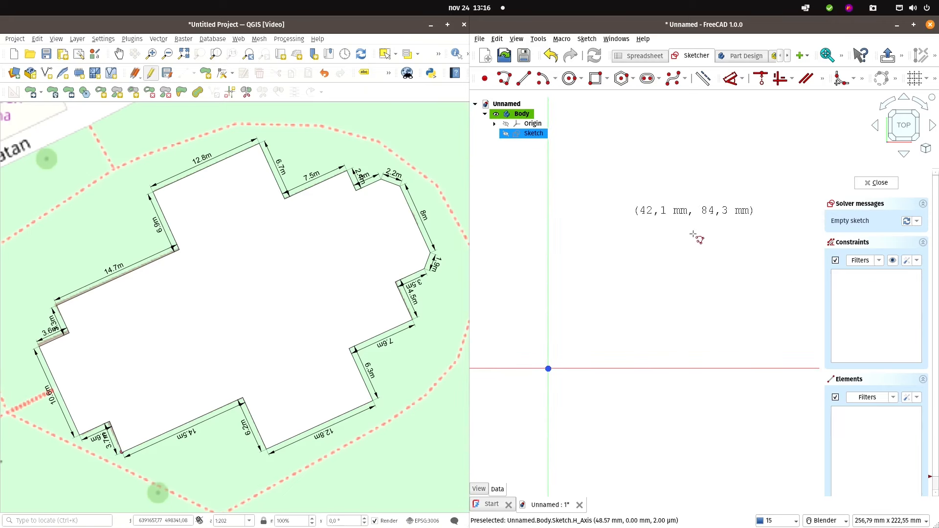
{"action": "mouse_move", "coordinate": [683, 329]}
{"action": "middle_mouse_down"}
{"action": "mouse_move", "coordinate": [750, 298]}
{"action": "mouse_move", "coordinate": [733, 325]}
{"action": "middle_mouse_up"}
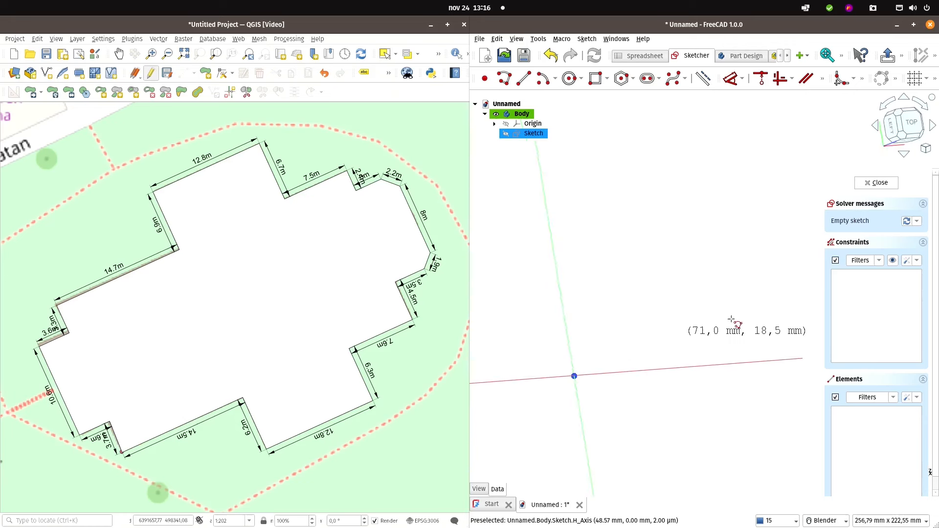
{"action": "left_click", "coordinate": [913, 123]}
{"action": "middle_click_drag", "start_coordinate": [648, 334], "coordinate": [698, 267], "text": "shift"}
{"action": "scroll", "coordinate": [691, 294], "scroll_direction": "down", "scroll_amount": 3}
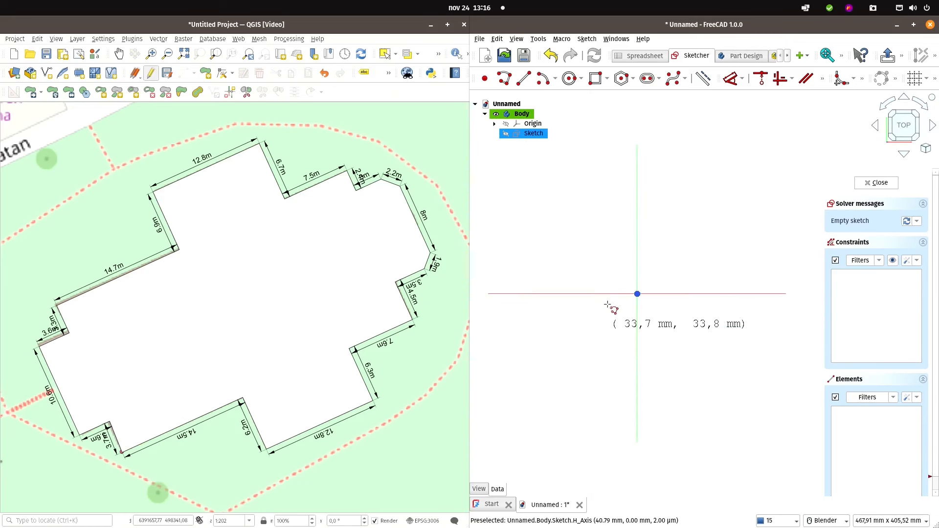
{"action": "left_click", "coordinate": [636, 294]}
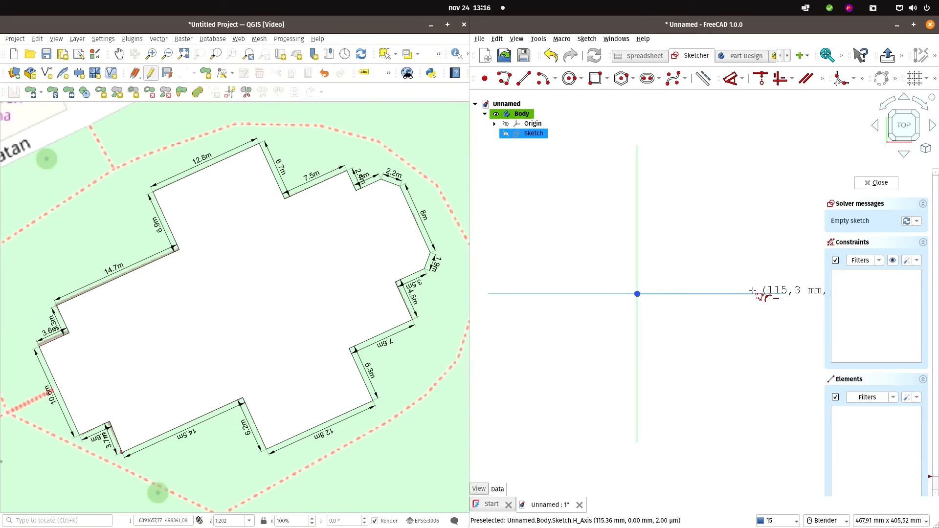
{"action": "key", "text": "4"}
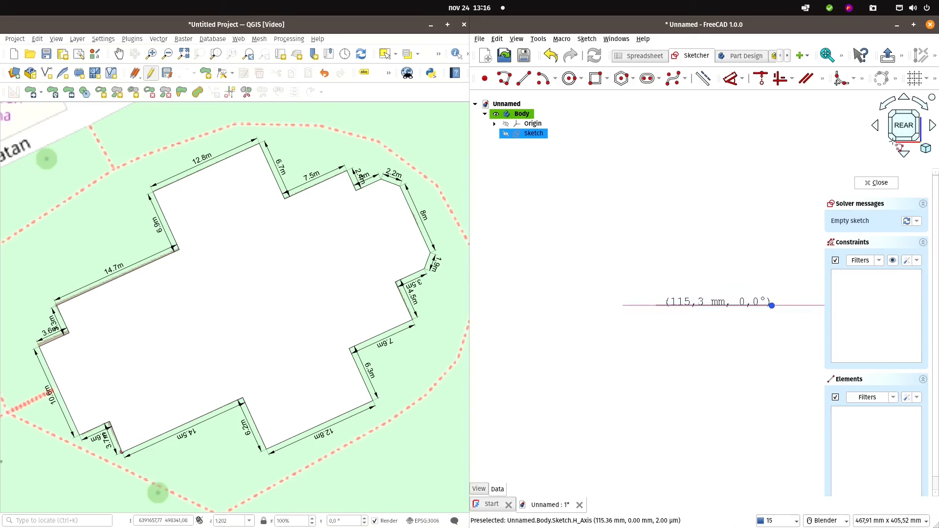
{"action": "key", "text": "0"}
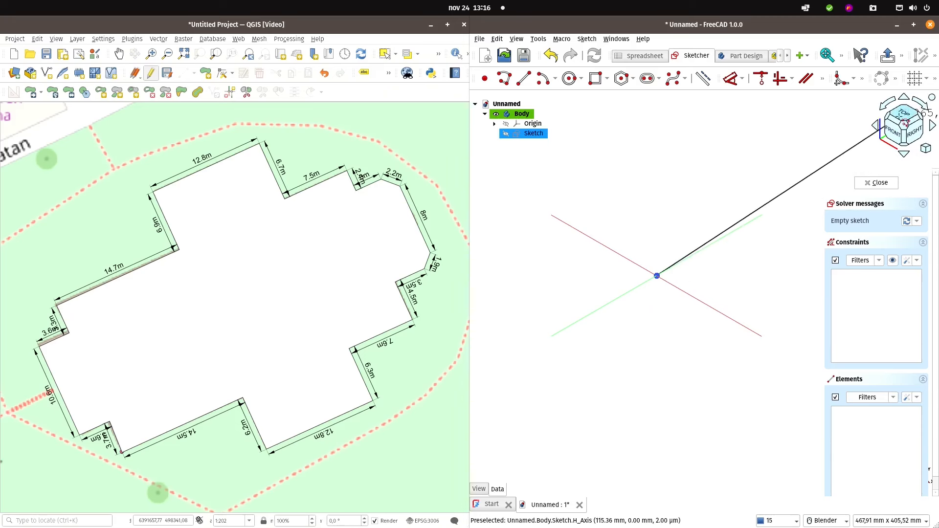
{"action": "left_click", "coordinate": [904, 113]}
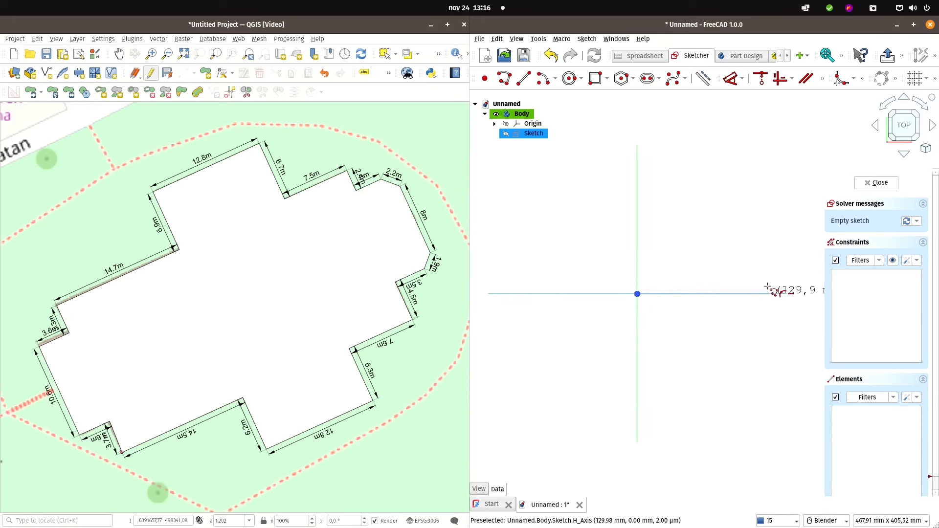
- Try to place the first polyline segment about 1449 mm long near the horizontal axis and undo it
{"action": "scroll", "coordinate": [745, 288], "scroll_direction": "down", "scroll_amount": 2}
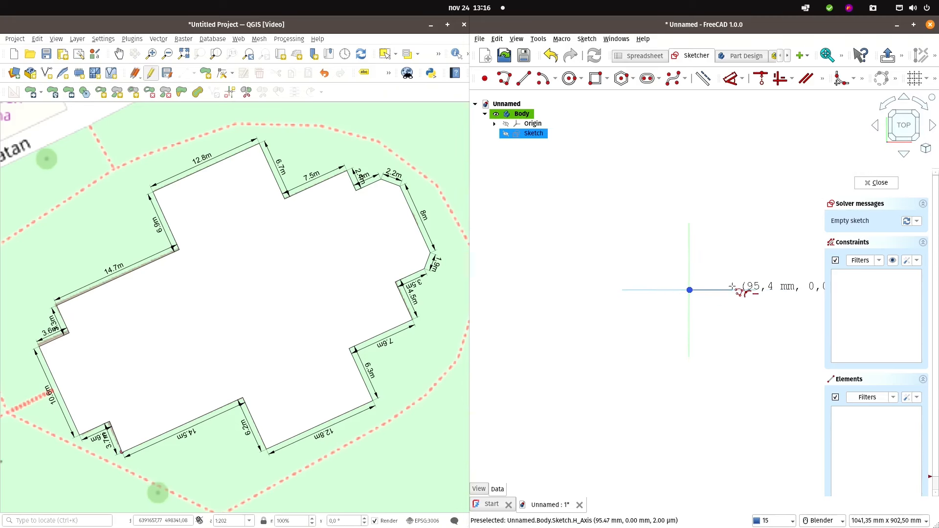
{"action": "mouse_move", "coordinate": [735, 291]}
{"action": "middle_mouse_down", "text": "shift"}
{"action": "mouse_move", "coordinate": [631, 312]}
{"action": "mouse_move", "coordinate": [596, 374]}
{"action": "middle_mouse_up", "text": "shift"}
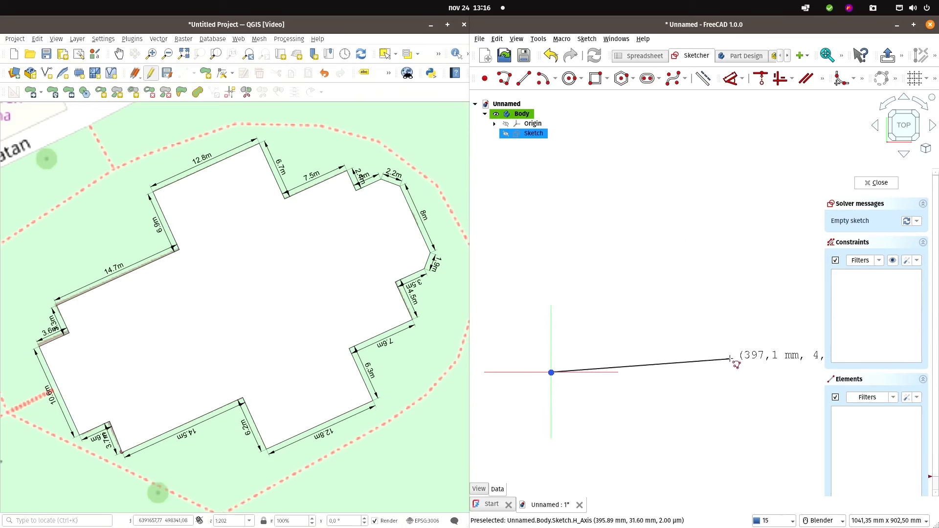
{"action": "scroll", "coordinate": [733, 370], "scroll_direction": "down", "scroll_amount": 2}
{"action": "mouse_move", "coordinate": [732, 372]}
{"action": "middle_mouse_down", "text": "shift"}
{"action": "mouse_move", "coordinate": [612, 362]}
{"action": "mouse_move", "coordinate": [656, 361]}
{"action": "middle_mouse_up", "text": "shift"}
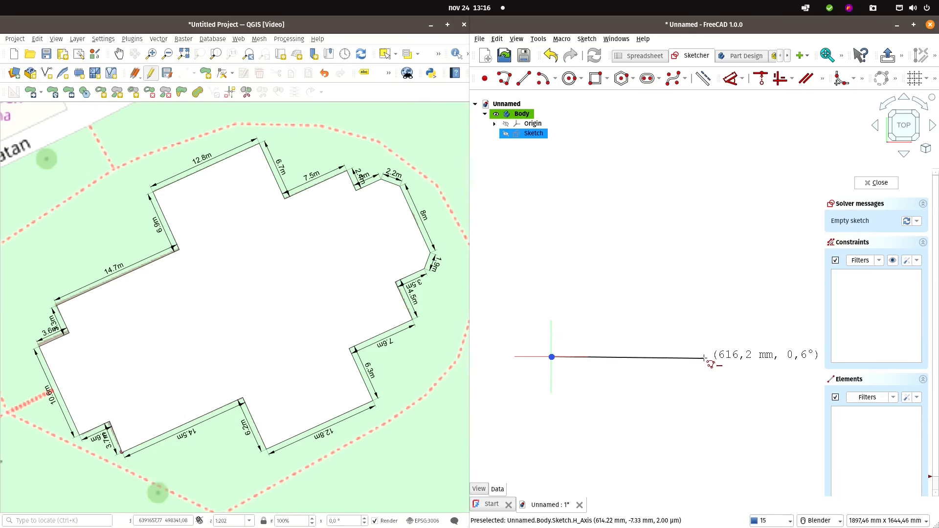
{"action": "scroll", "coordinate": [694, 357], "scroll_direction": "down", "scroll_amount": 3}
{"action": "middle_click_drag", "start_coordinate": [716, 354], "coordinate": [653, 356], "text": "shift"}
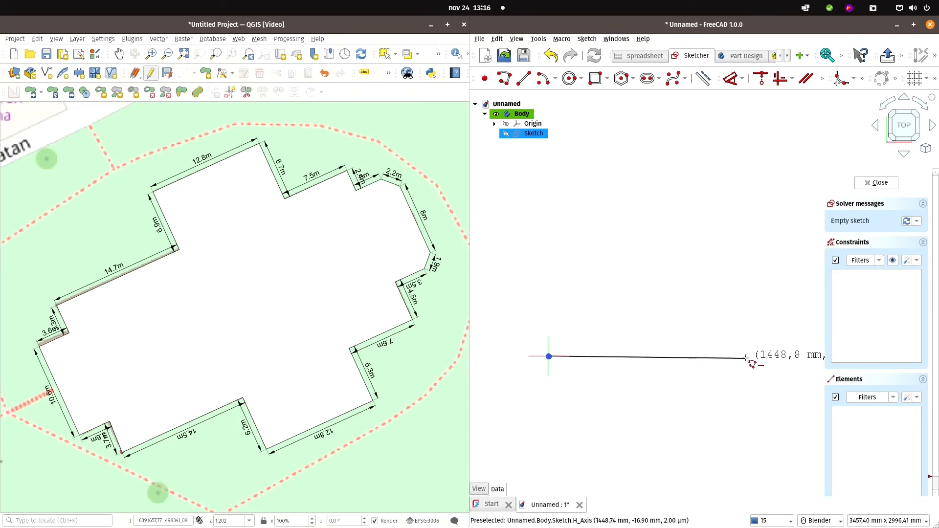
{"action": "left_click", "coordinate": [746, 359]}
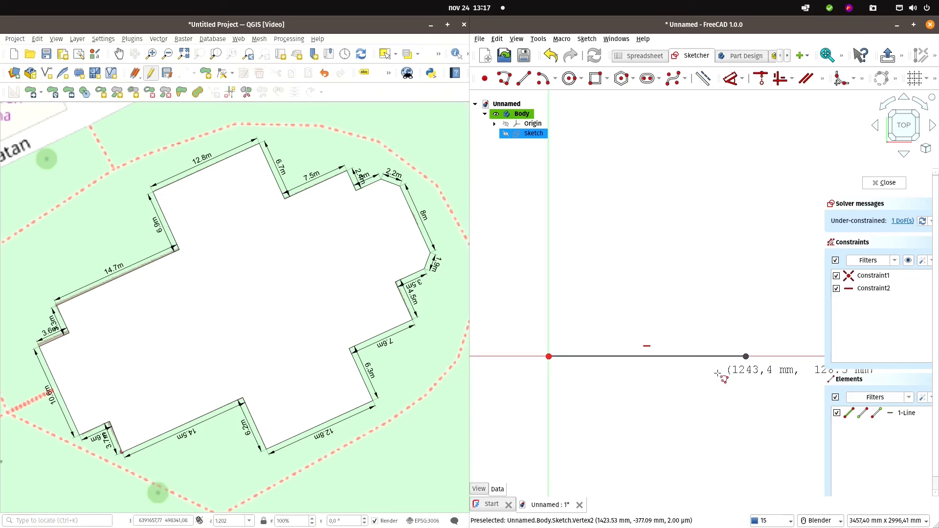
{"action": "key", "text": "ctrl+z"}
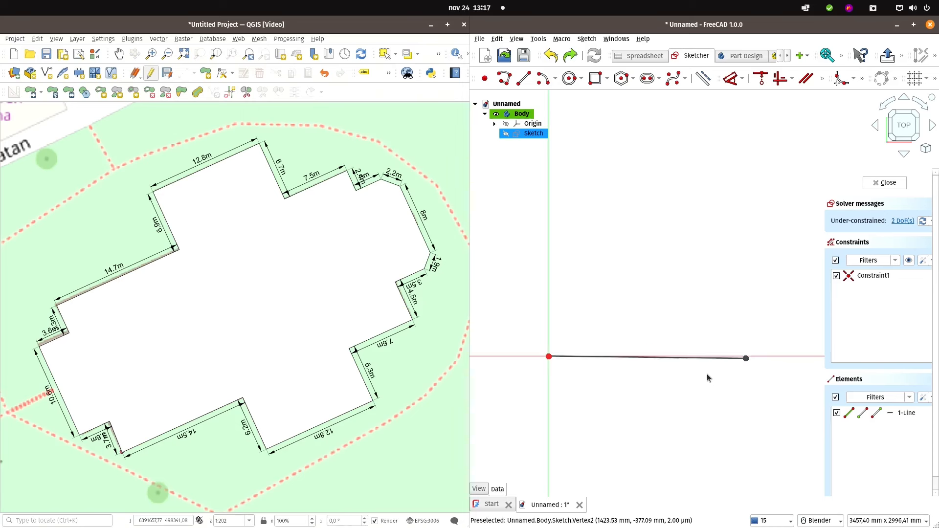
{"action": "key", "text": "ctrl+z"}
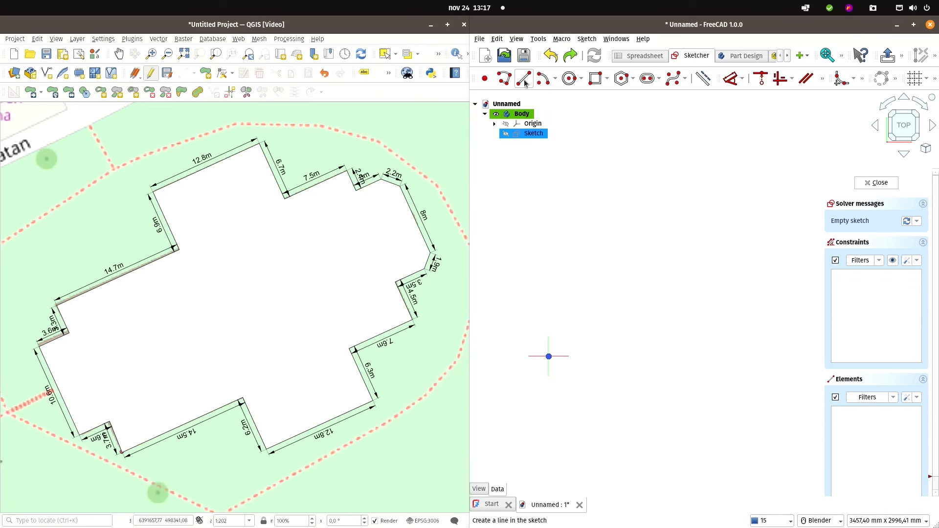
- Draw a 14.5 m horizontal line along the horizontal axis, starting at the sketch origin
{"action": "left_click", "coordinate": [524, 79]}
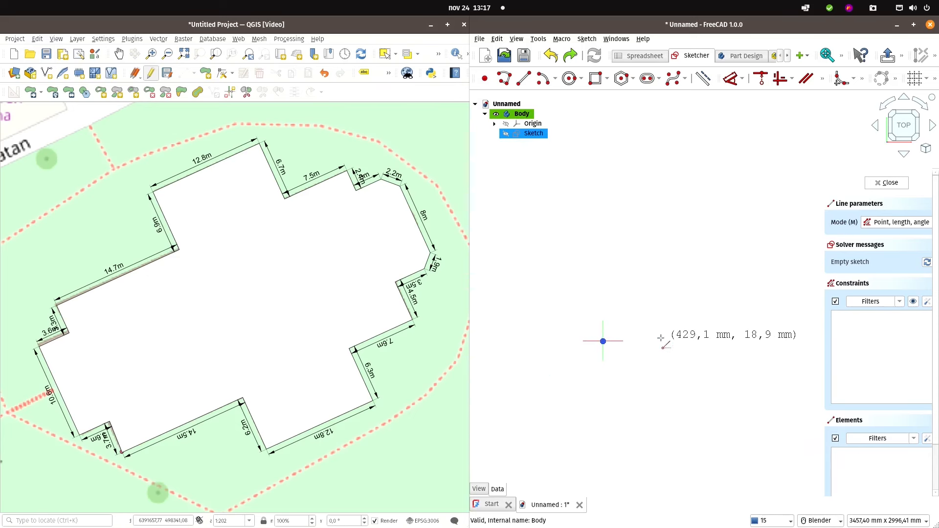
{"action": "left_click", "coordinate": [603, 342]}
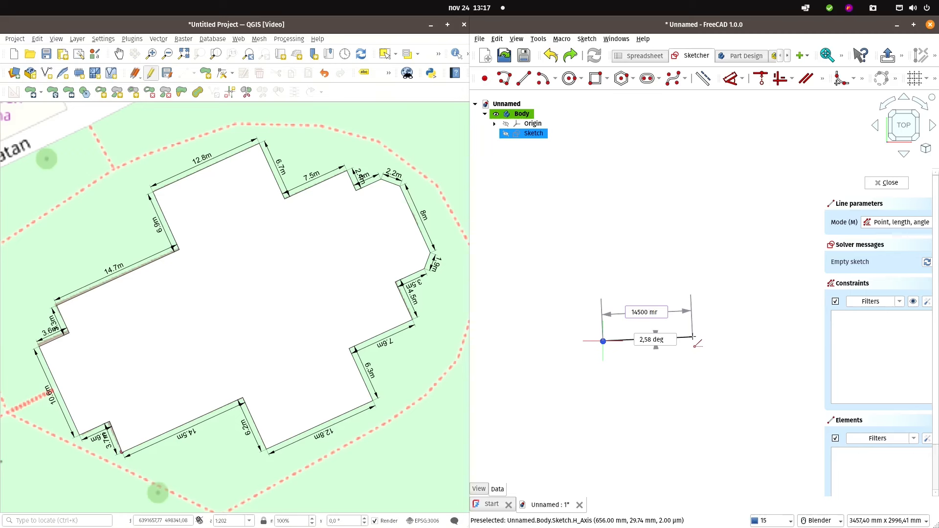
{"action": "key", "text": "Tab"}
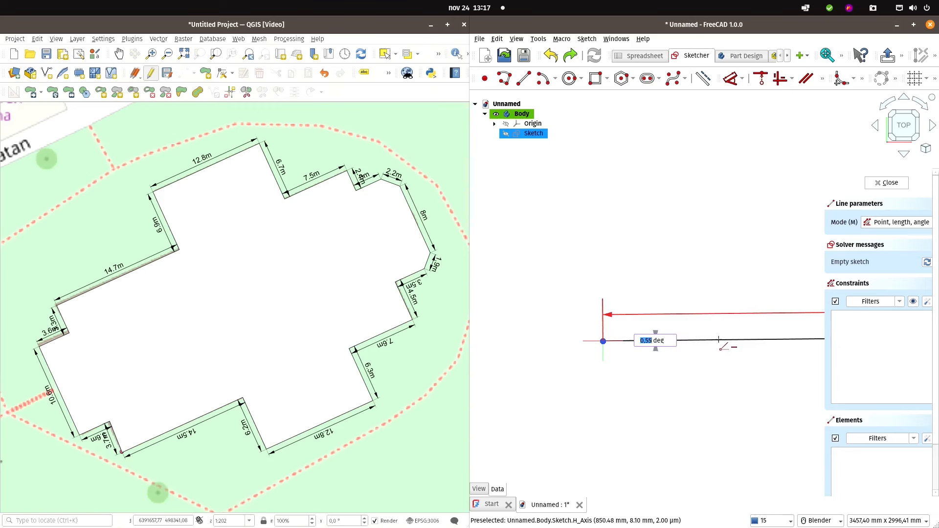
{"action": "left_click", "coordinate": [720, 340]}
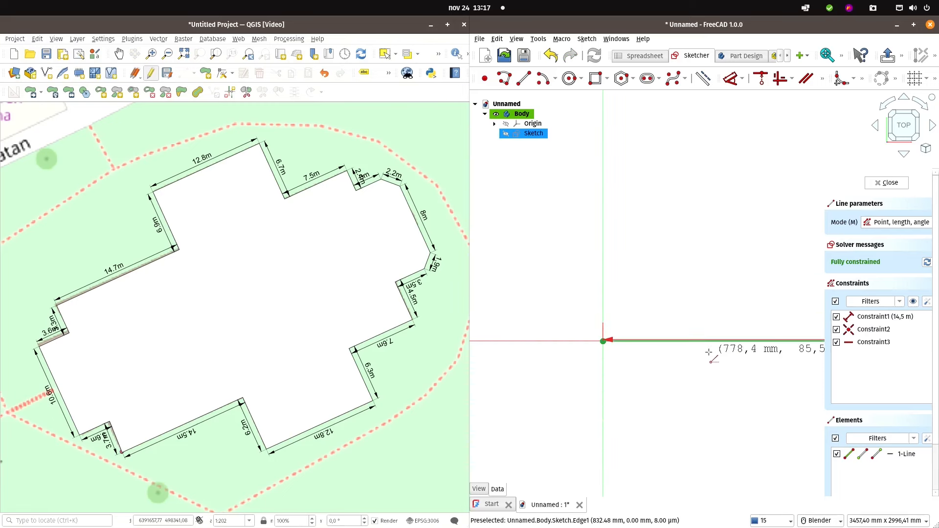
- Draw a 6200 mm vertical line downward from the far end of the 14.5 m line
{"action": "mouse_move", "coordinate": [681, 363]}
{"action": "middle_mouse_down"}
{"action": "mouse_move", "coordinate": [610, 358]}
{"action": "mouse_move", "coordinate": [693, 338]}
{"action": "mouse_move", "coordinate": [664, 306]}
{"action": "mouse_move", "coordinate": [605, 281]}
{"action": "middle_mouse_up"}
{"action": "scroll", "coordinate": [672, 310], "scroll_direction": "down", "scroll_amount": 2}
{"action": "scroll", "coordinate": [690, 321], "scroll_direction": "down", "scroll_amount": 6}
{"action": "scroll", "coordinate": [691, 322], "scroll_direction": "down", "scroll_amount": 7}
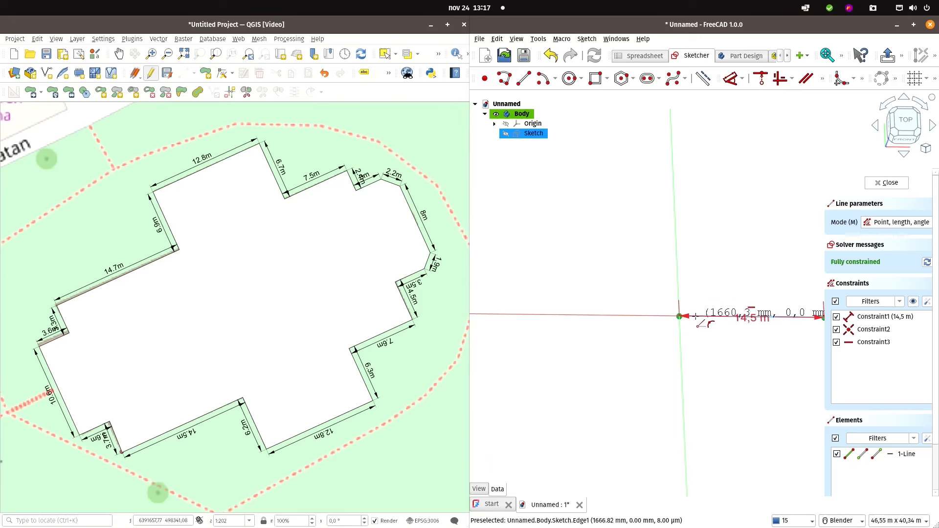
{"action": "middle_click_drag", "start_coordinate": [688, 340], "coordinate": [611, 338], "text": "shift"}
{"action": "scroll", "coordinate": [651, 340], "scroll_direction": "down", "scroll_amount": 2}
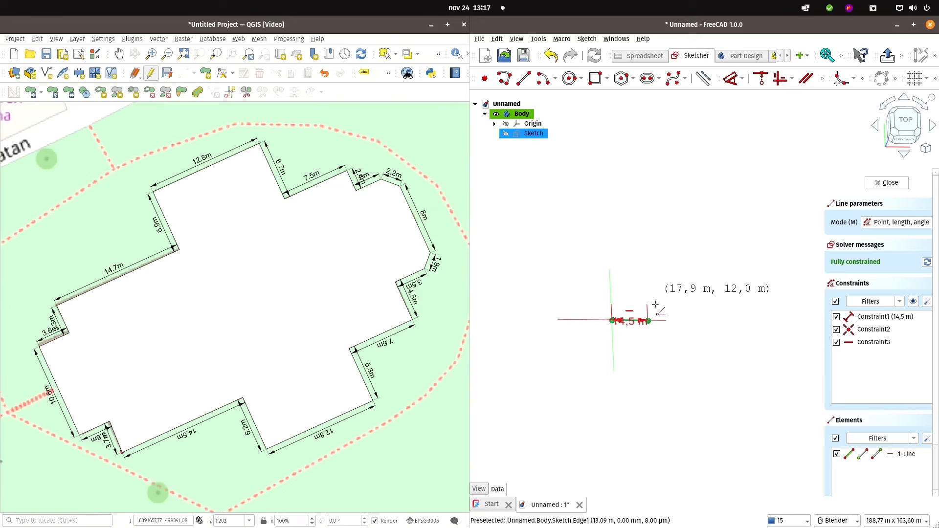
{"action": "left_click", "coordinate": [908, 125]}
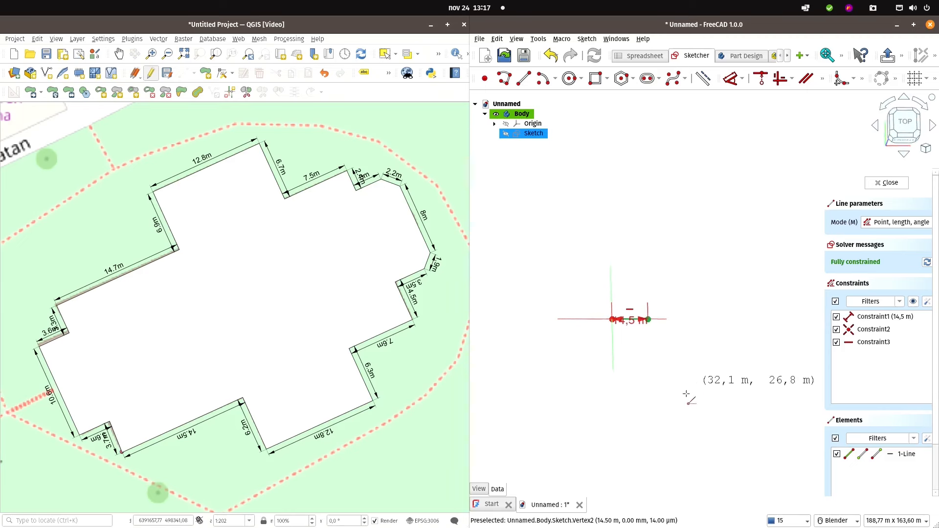
{"action": "scroll", "coordinate": [645, 318], "scroll_direction": "up", "scroll_amount": 10}
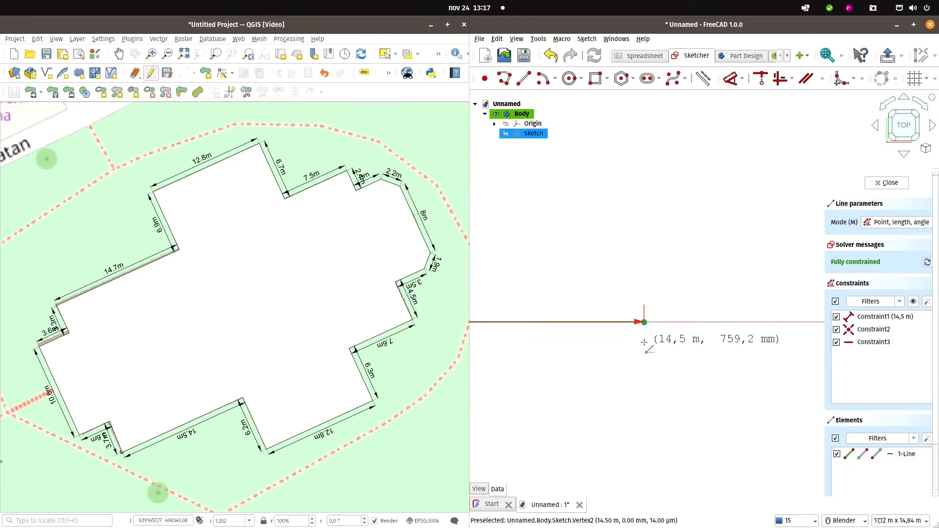
{"action": "scroll", "coordinate": [644, 314], "scroll_direction": "up", "scroll_amount": 4}
{"action": "scroll", "coordinate": [629, 329], "scroll_direction": "down", "scroll_amount": 9}
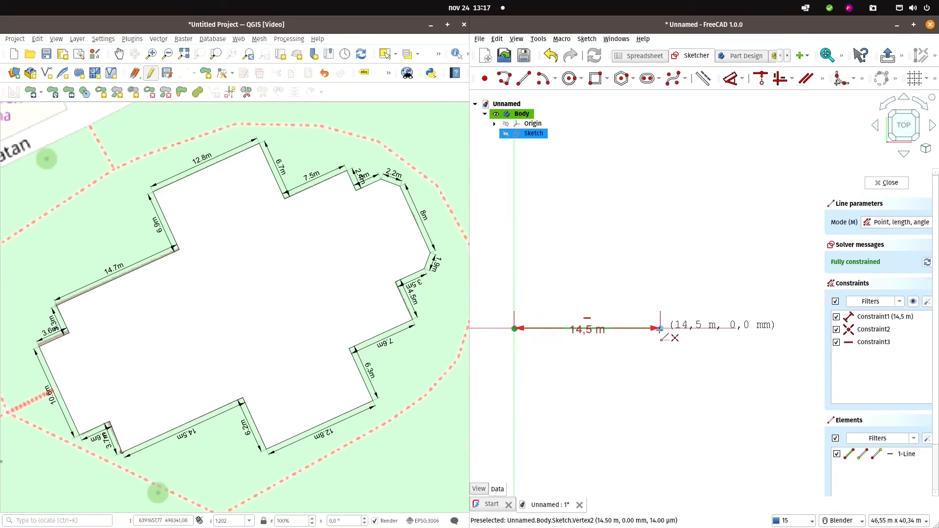
{"action": "left_click", "coordinate": [661, 329]}
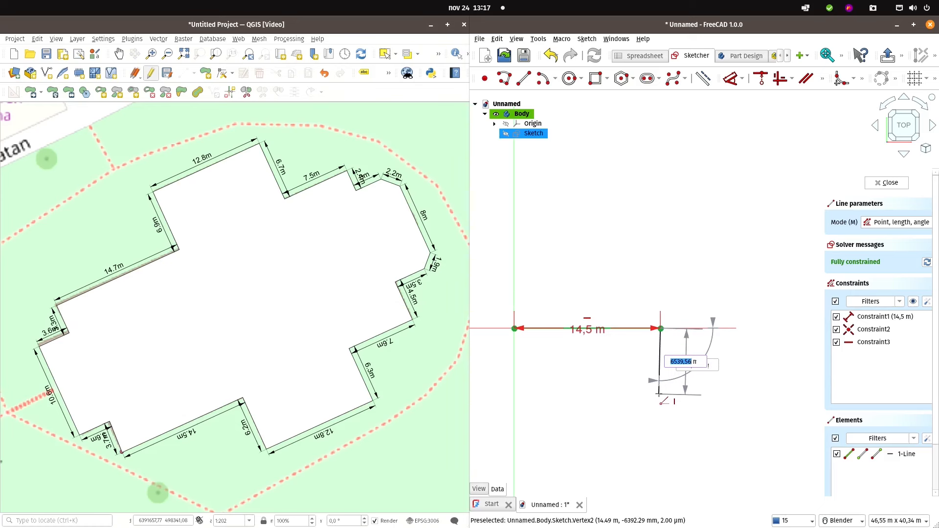
{"action": "key", "text": "Tab"}
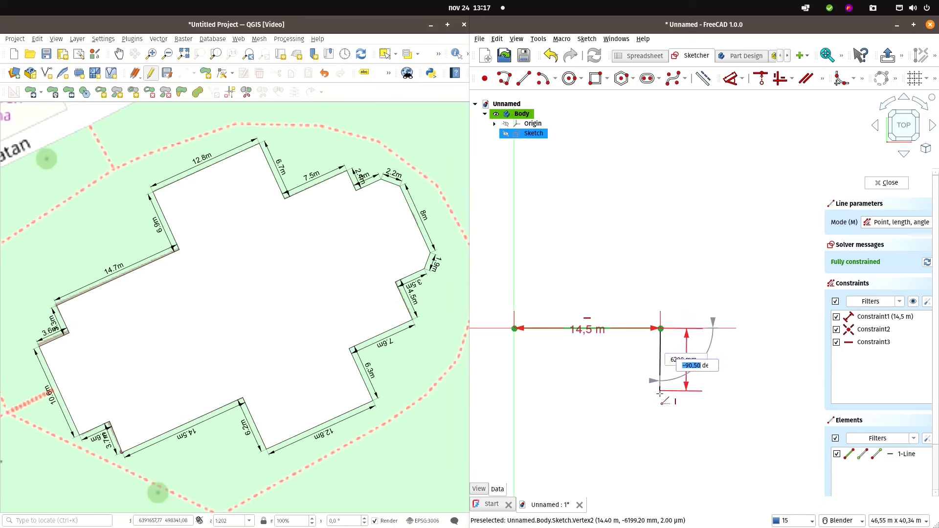
{"action": "left_click", "coordinate": [659, 394]}
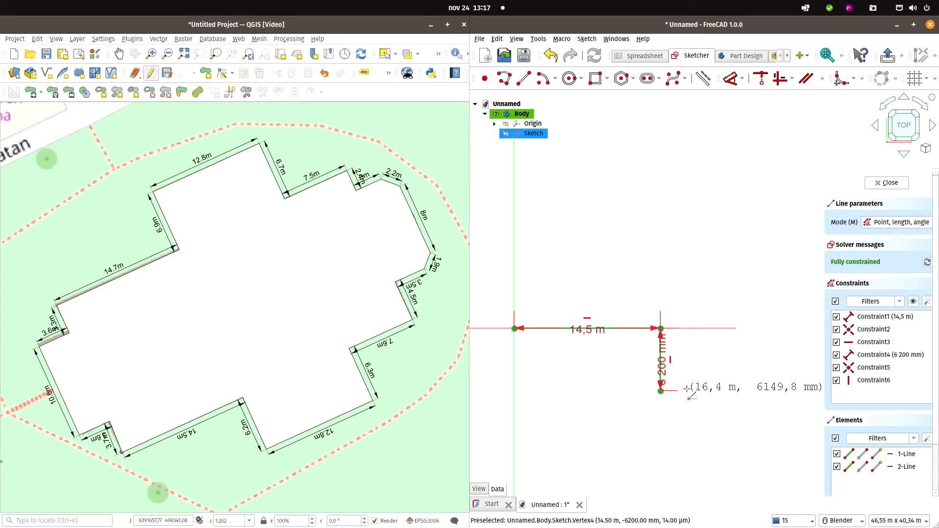
- Continue the outline with a 12.8 m horizontal line and a vertical line up to the horizontal axis
{"action": "left_click", "coordinate": [661, 392]}
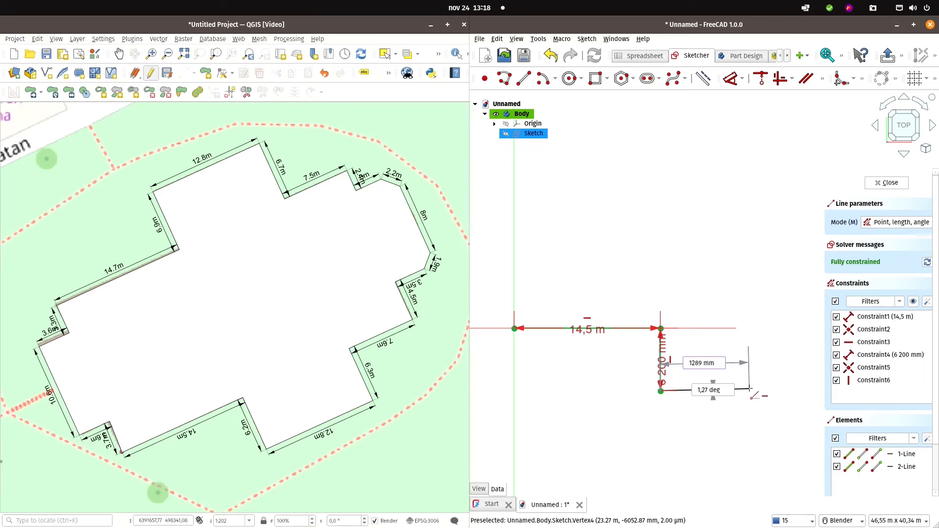
{"action": "key", "text": "Return"}
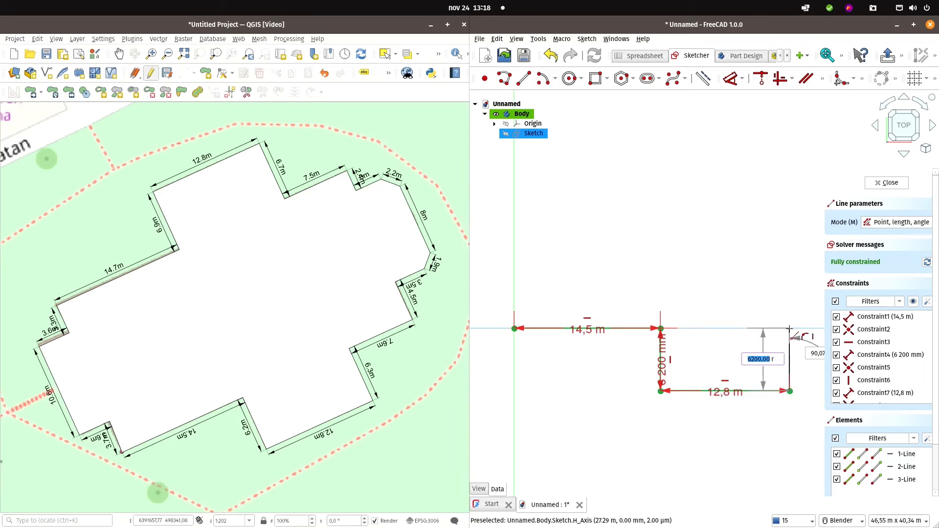
{"action": "left_click", "coordinate": [790, 328]}
- Draw a 7600 mm line along the horizontal axis from the last endpoint and a 4500 mm vertical line upward from its end
{"action": "middle_click_drag", "start_coordinate": [789, 329], "coordinate": [666, 309], "text": "shift"}
{"action": "left_click", "coordinate": [666, 309]}
{"action": "type", "text": "7 600"}
{"action": "key", "text": "Return"}
{"action": "key", "text": "Return"}
{"action": "left_click", "coordinate": [742, 310]}
{"action": "type", "text": "4500"}
{"action": "key", "text": "Return"}
{"action": "key", "text": "Return"}
- Continue the outline with a 3500 mm horizontal line and a 1900 mm diagonal line at 45°
{"action": "middle_click_drag", "start_coordinate": [751, 275], "coordinate": [649, 277], "text": "shift"}
{"action": "left_click", "coordinate": [641, 267]}
{"action": "type", "text": "3500"}
{"action": "key", "text": "Return"}
{"action": "key", "text": "Return"}
{"action": "left_click", "coordinate": [676, 267]}
{"action": "type", "text": "1900"}
{"action": "key", "text": "Return"}
{"action": "type", "text": "45"}
{"action": "key", "text": "Return"}
- Draw an 8000 mm vertical line upward from the end of the diagonal line
{"action": "left_click", "coordinate": [690, 254]}
{"action": "type", "text": "8000"}
{"action": "key", "text": "Return"}
{"action": "key", "text": "Return"}
- Draw a 1900 mm diagonal line at 45° from the upper end of the 8000 mm line and leave the Line tool
{"action": "left_click", "coordinate": [690, 174]}
{"action": "type", "text": "1900"}
{"action": "key", "text": "Return"}
{"action": "type", "text": "45"}
{"action": "key", "text": "Return"}
{"action": "scroll", "coordinate": [689, 173], "scroll_direction": "down", "scroll_amount": 1}
{"action": "scroll", "coordinate": [709, 162], "scroll_direction": "up", "scroll_amount": 4}
{"action": "scroll", "coordinate": [663, 189], "scroll_direction": "down", "scroll_amount": 3}
{"action": "middle_click_drag", "start_coordinate": [700, 281], "coordinate": [841, 268], "text": "shift"}
{"action": "key", "text": "Escape"}
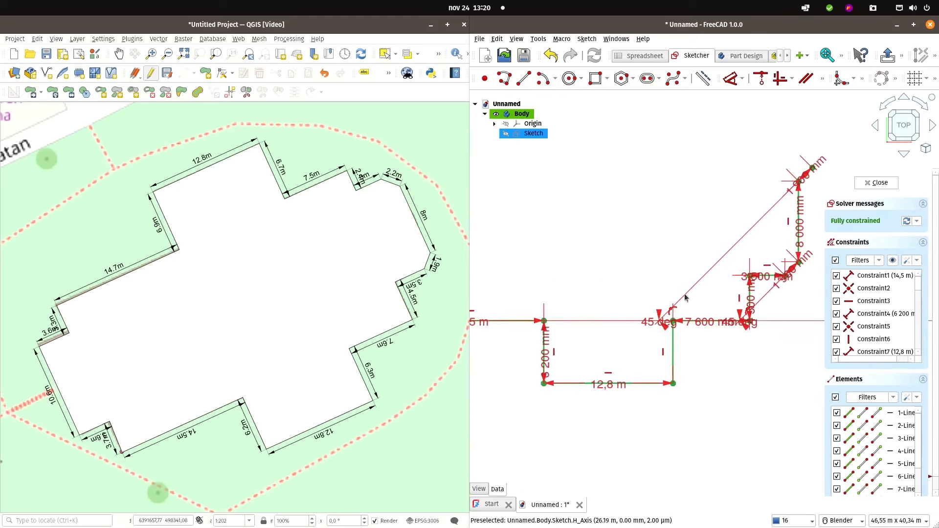
- Try to set the upper diagonal line's angle constraint to -45°
{"action": "scroll", "coordinate": [678, 318], "scroll_direction": "up", "scroll_amount": 6}
{"action": "double_click", "coordinate": [618, 325]}
{"action": "type", "text": "-45"}
{"action": "key", "text": "Return"}
{"action": "scroll", "coordinate": [661, 249], "scroll_direction": "down", "scroll_amount": 7}
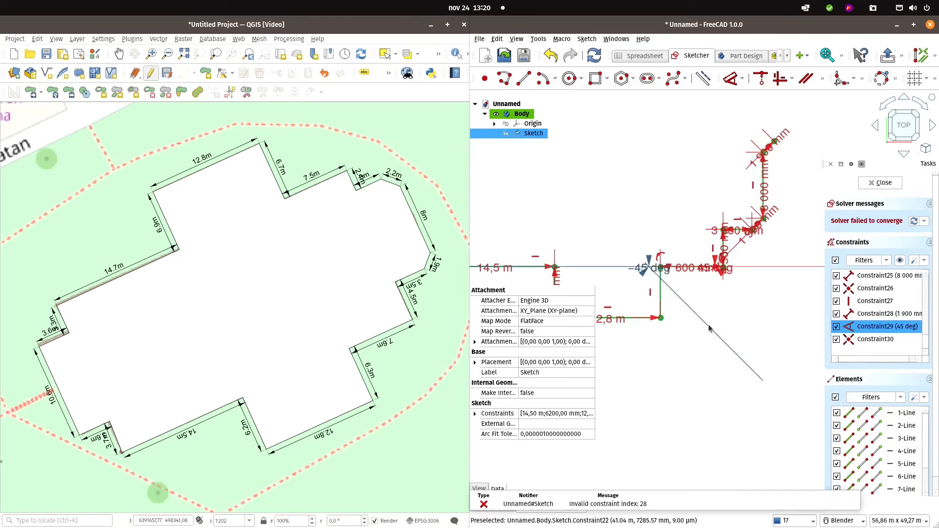
- Delete the upper diagonal's angle constraint and swing its free end to the inner side of the 8000 mm line
{"action": "key", "text": "Delete"}
{"action": "scroll", "coordinate": [762, 143], "scroll_direction": "down", "scroll_amount": 2}
{"action": "left_click_drag", "start_coordinate": [774, 141], "coordinate": [737, 124]}
{"action": "scroll", "coordinate": [778, 147], "scroll_direction": "up", "scroll_amount": 7}
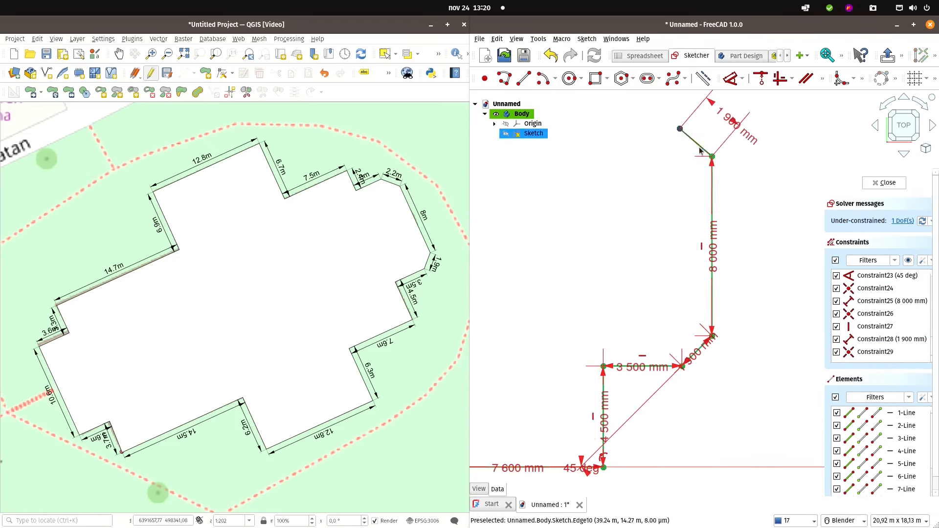
- Constrain the angle between the 8000 mm line and the upper diagonal to 135°
{"action": "left_click", "coordinate": [708, 165]}
{"action": "key", "text": "d"}
{"action": "left_click", "coordinate": [674, 194]}
{"action": "type", "text": "135"}
{"action": "key", "text": "Return"}
{"action": "scroll", "coordinate": [674, 195], "scroll_direction": "down", "scroll_amount": 2}
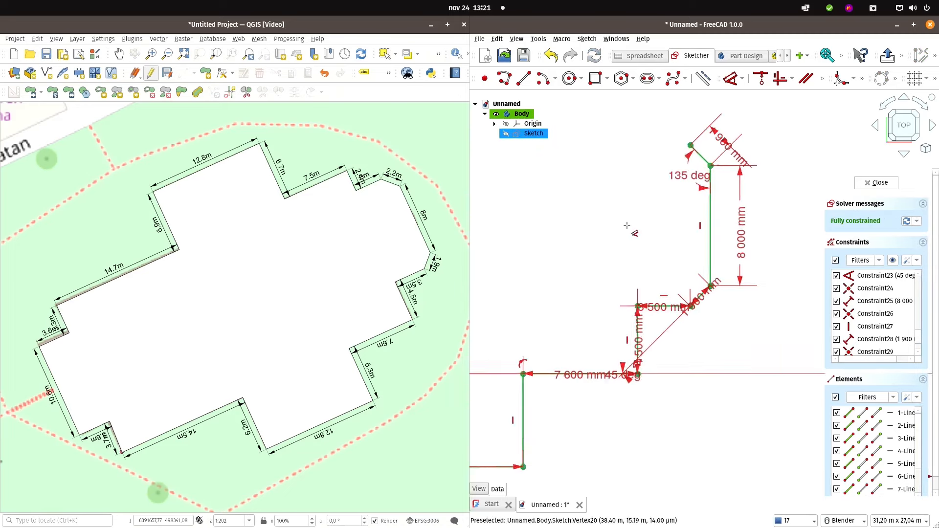
- Reposition the overlapping 1900, 7600, 4500 and 3500 mm labels and the 45° and 135° labels away from the lines
{"action": "middle_click_drag", "start_coordinate": [624, 233], "coordinate": [668, 320], "text": "shift"}
{"action": "left_click_drag", "start_coordinate": [746, 380], "coordinate": [766, 430]}
{"action": "left_click_drag", "start_coordinate": [628, 461], "coordinate": [642, 489]}
{"action": "left_click_drag", "start_coordinate": [682, 426], "coordinate": [626, 426]}
{"action": "left_click_drag", "start_coordinate": [709, 392], "coordinate": [707, 346]}
{"action": "mouse_move", "coordinate": [675, 460]}
{"action": "left_mouse_down"}
{"action": "mouse_move", "coordinate": [809, 407]}
{"action": "mouse_move", "coordinate": [641, 493]}
{"action": "left_mouse_up"}
{"action": "left_click_drag", "start_coordinate": [728, 262], "coordinate": [707, 269]}
- Draw a 3500 mm horizontal line leftward from the upper diagonal's free end and a 2400 mm vertical line upward from it
{"action": "middle_click_drag", "start_coordinate": [651, 268], "coordinate": [638, 317], "text": "shift"}
{"action": "key", "text": "g"}
{"action": "key", "text": "l"}
{"action": "left_click", "coordinate": [720, 279]}
{"action": "type", "text": "3500"}
{"action": "left_click", "coordinate": [670, 278]}
{"action": "left_click", "coordinate": [667, 279]}
{"action": "type", "text": "2400"}
{"action": "left_click", "coordinate": [667, 225]}
- Continue the outline with a 7600 mm horizontal line leftward and a 6700 mm vertical line upward
{"action": "left_click", "coordinate": [667, 243]}
{"action": "middle_click_drag", "start_coordinate": [550, 245], "coordinate": [753, 225], "text": "shift"}
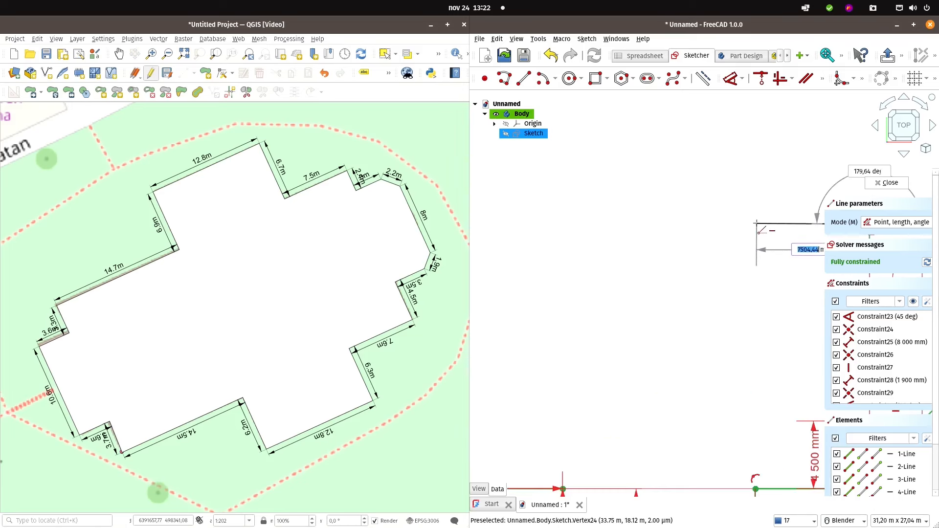
{"action": "type", "text": "7600"}
{"action": "key", "text": "Return"}
{"action": "left_click", "coordinate": [755, 225]}
{"action": "left_click", "coordinate": [756, 225]}
{"action": "type", "text": "6700"}
{"action": "key", "text": "Return"}
{"action": "left_click", "coordinate": [755, 124]}
- Draw a 12800 mm horizontal line leftward from the top of the 6700 mm line
{"action": "left_click", "coordinate": [755, 123]}
{"action": "type", "text": "12800"}
{"action": "key", "text": "Return"}
{"action": "left_click", "coordinate": [613, 123]}
- Draw a 6700 mm vertical line downward from the 12.8 m line's end and a horizontal line from there to the vertical axis
{"action": "middle_click_drag", "start_coordinate": [627, 205], "coordinate": [785, 193], "text": "shift"}
{"action": "left_click", "coordinate": [719, 112]}
{"action": "left_click", "coordinate": [723, 217]}
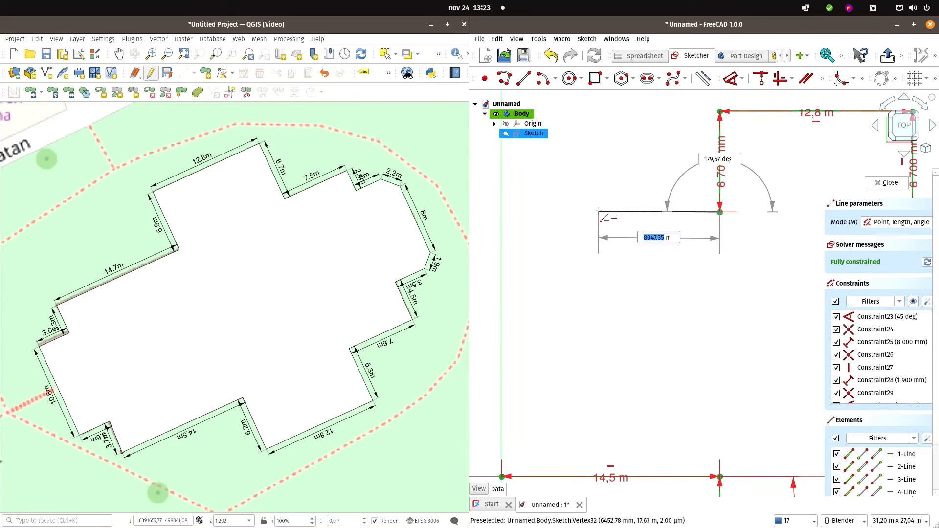
{"action": "left_click", "coordinate": [624, 215]}
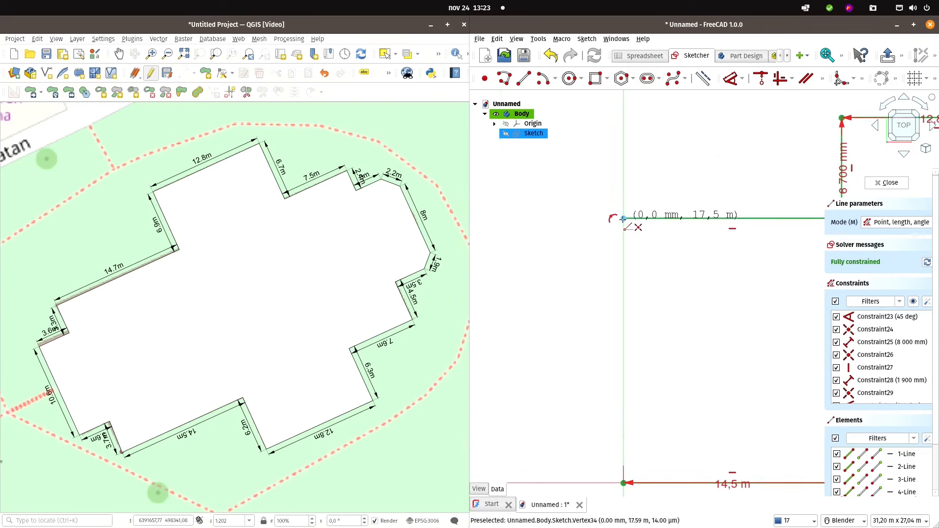
- Continue from the vertical axis with a 3500 mm vertical line downward and a 3600 mm horizontal line leftward
{"action": "left_click", "coordinate": [623, 271]}
{"action": "type", "text": "3600"}
{"action": "left_click", "coordinate": [600, 271]}
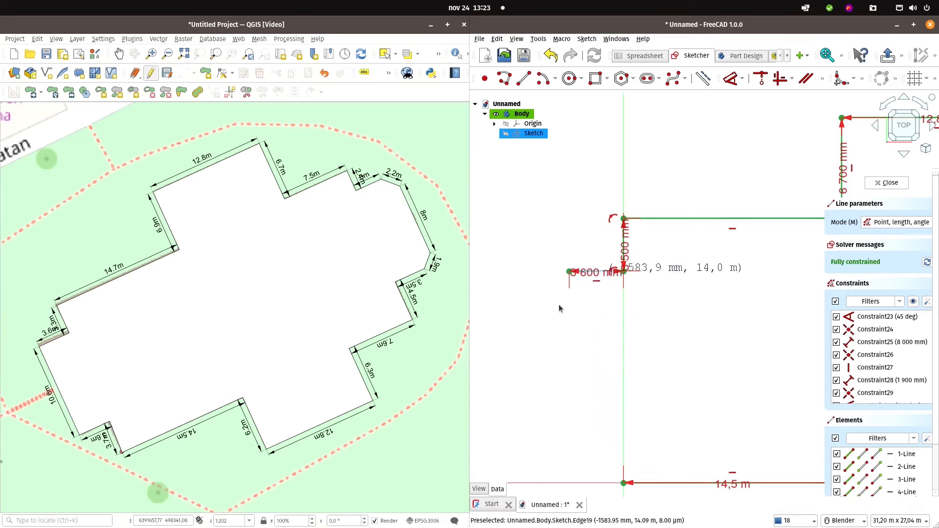
- Draw a 10600 mm vertical line downward from the end of the 3600 mm line
{"action": "middle_click_drag", "start_coordinate": [600, 270], "coordinate": [689, 173], "text": "shift"}
{"action": "left_click", "coordinate": [658, 174]}
{"action": "type", "text": "10600"}
{"action": "key", "text": "Return"}
{"action": "left_click", "coordinate": [658, 296]}
- Close the outline with a horizontal line back to the vertical axis and a vertical line down to the origin
{"action": "left_click", "coordinate": [659, 334]}
{"action": "left_click", "coordinate": [712, 333]}
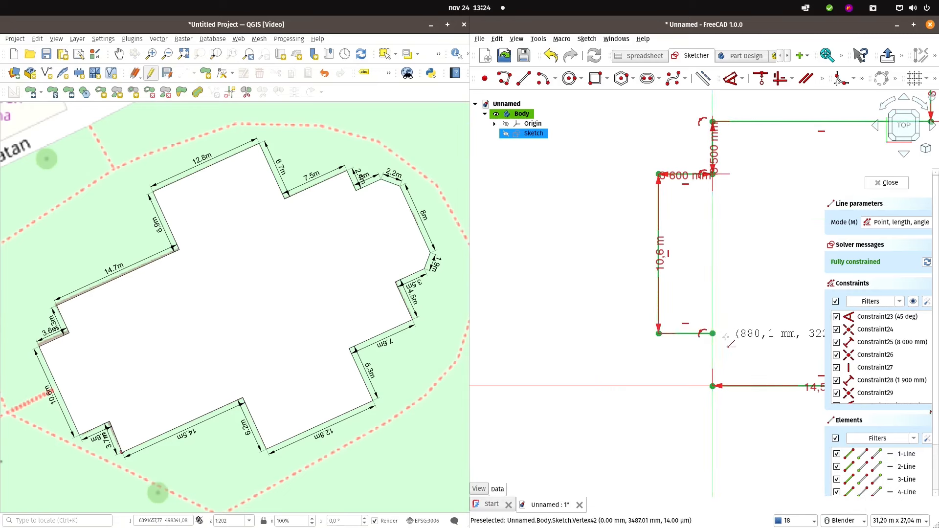
{"action": "left_click", "coordinate": [712, 385]}
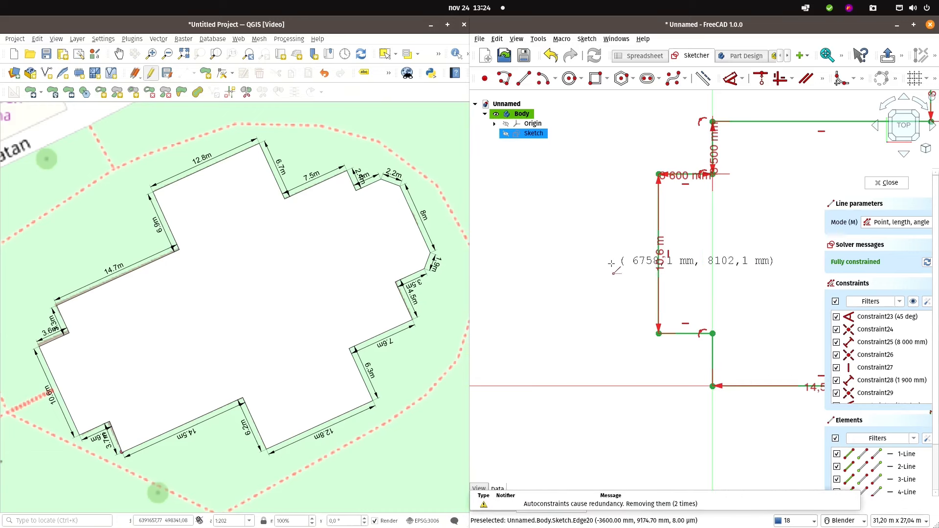
{"action": "key", "text": "Escape"}
- Move the 10.6 m, 3600 mm and 3500 mm dimension labels clear of the outline's west end
{"action": "left_click_drag", "start_coordinate": [661, 258], "coordinate": [620, 259]}
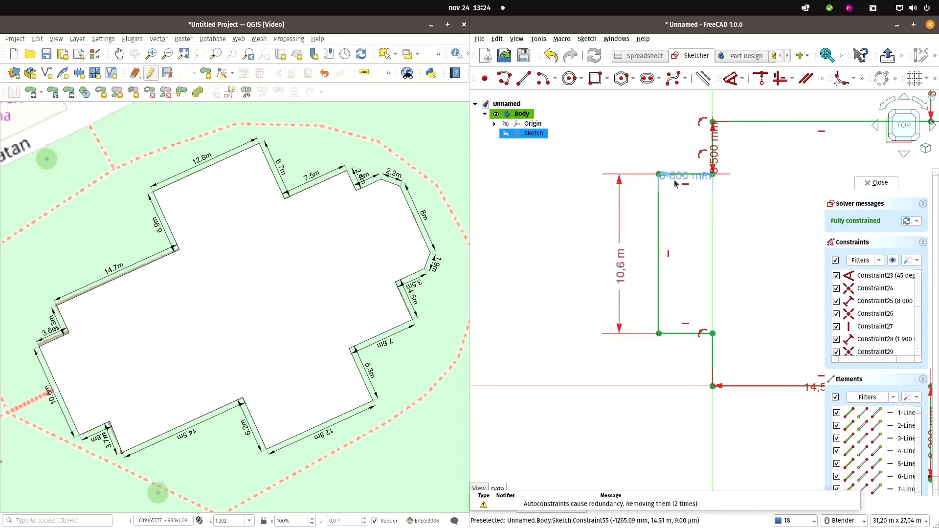
{"action": "left_click_drag", "start_coordinate": [674, 177], "coordinate": [746, 254]}
{"action": "middle_click_drag", "start_coordinate": [679, 380], "coordinate": [490, 377], "text": "shift"}
{"action": "scroll", "coordinate": [608, 352], "scroll_direction": "down", "scroll_amount": 2}
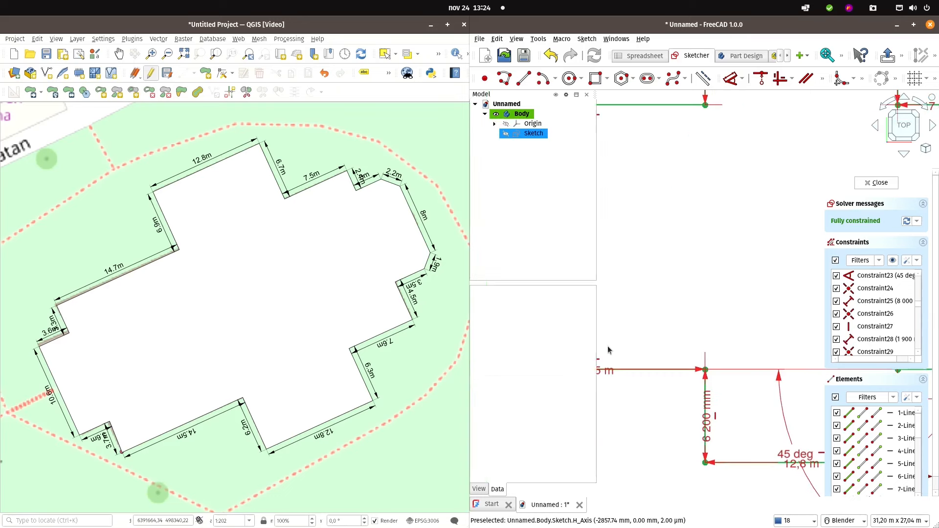
{"action": "scroll", "coordinate": [711, 261], "scroll_direction": "down", "scroll_amount": 3}
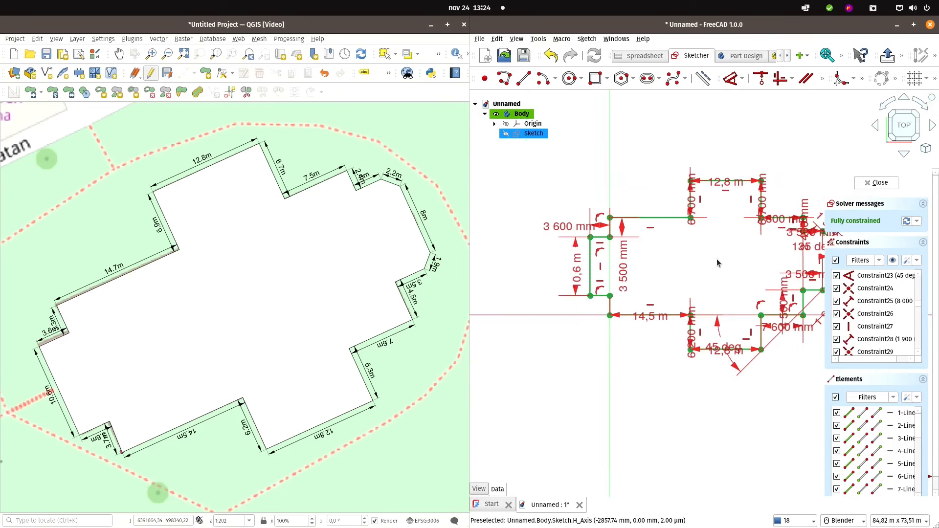
{"action": "mouse_move", "coordinate": [739, 263]}
{"action": "middle_mouse_down", "text": "shift"}
{"action": "mouse_move", "coordinate": [656, 226]}
{"action": "mouse_move", "coordinate": [694, 241]}
{"action": "middle_mouse_up", "text": "shift"}
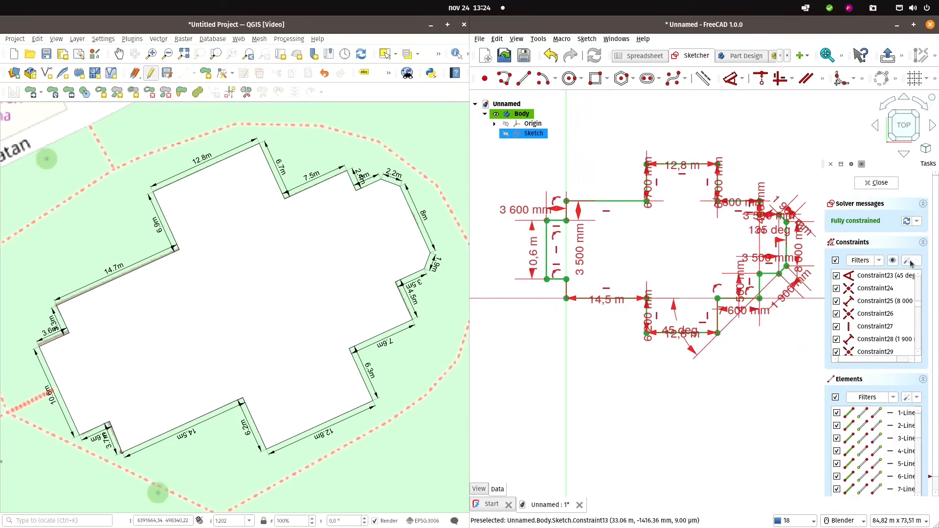
- Close the sketch and pad the church outline to a length of 7000 mm
{"action": "left_click", "coordinate": [888, 184]}
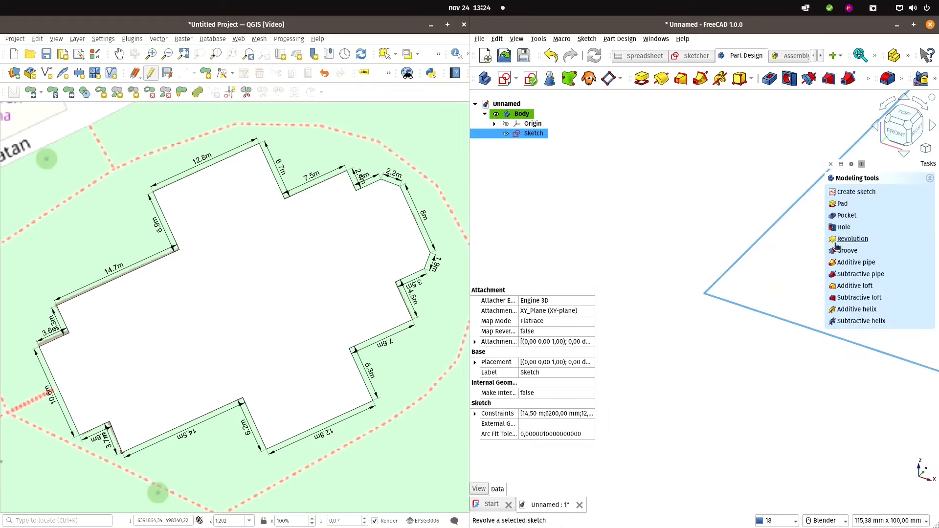
{"action": "scroll", "coordinate": [714, 257], "scroll_direction": "down", "scroll_amount": 10}
{"action": "scroll", "coordinate": [721, 235], "scroll_direction": "down", "scroll_amount": 3}
{"action": "mouse_move", "coordinate": [721, 228]}
{"action": "middle_mouse_down", "text": "shift"}
{"action": "mouse_move", "coordinate": [592, 267]}
{"action": "mouse_move", "coordinate": [541, 203]}
{"action": "mouse_move", "coordinate": [685, 247]}
{"action": "mouse_move", "coordinate": [691, 215]}
{"action": "mouse_move", "coordinate": [723, 238]}
{"action": "mouse_move", "coordinate": [670, 250]}
{"action": "mouse_move", "coordinate": [673, 233]}
{"action": "mouse_move", "coordinate": [706, 339]}
{"action": "mouse_move", "coordinate": [694, 348]}
{"action": "middle_mouse_up", "text": "shift"}
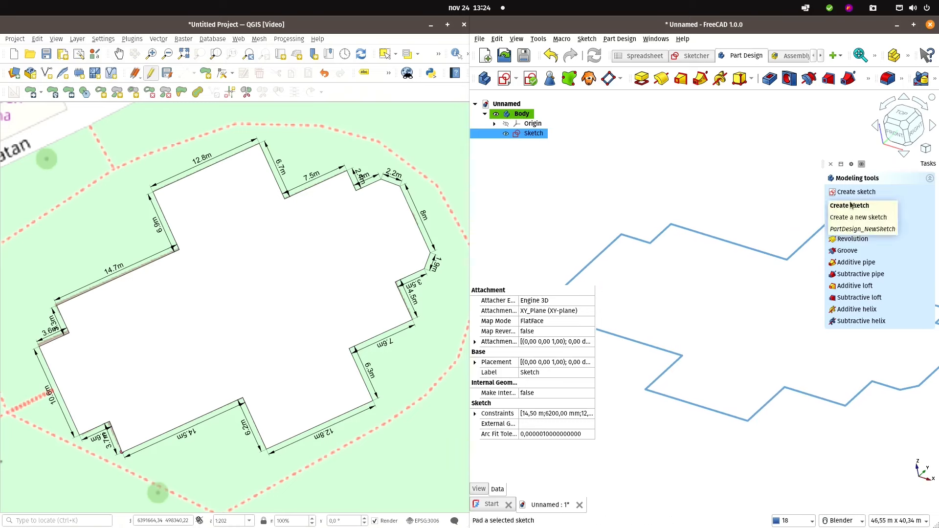
{"action": "left_click", "coordinate": [841, 203]}
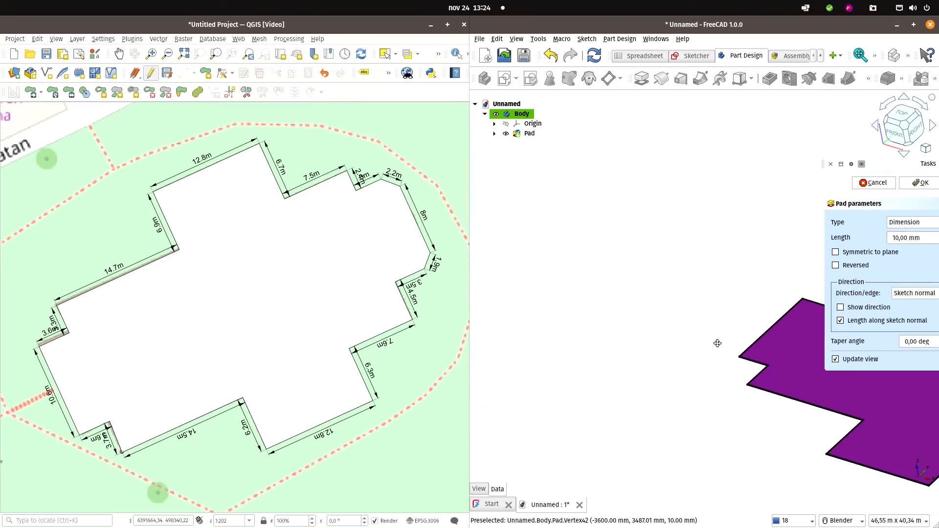
{"action": "middle_click_drag", "start_coordinate": [731, 360], "coordinate": [516, 264], "text": "shift"}
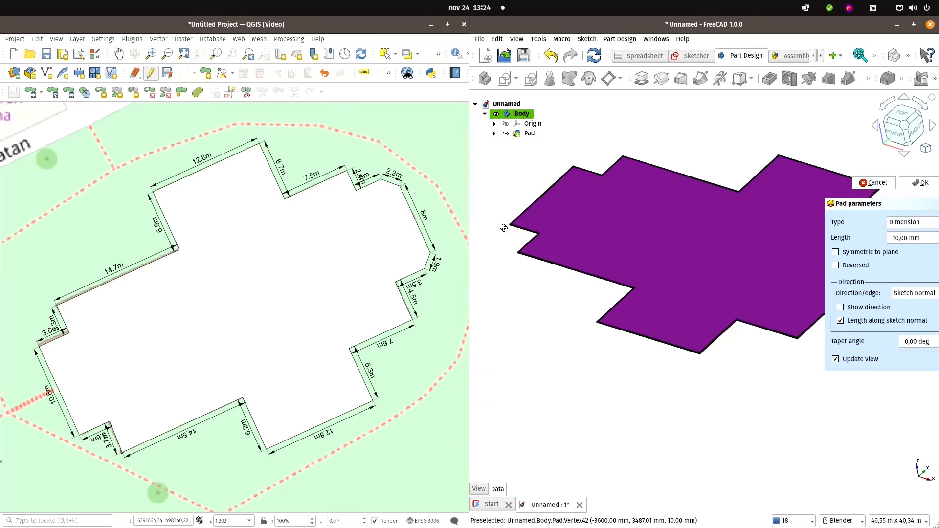
{"action": "double_click", "coordinate": [895, 238]}
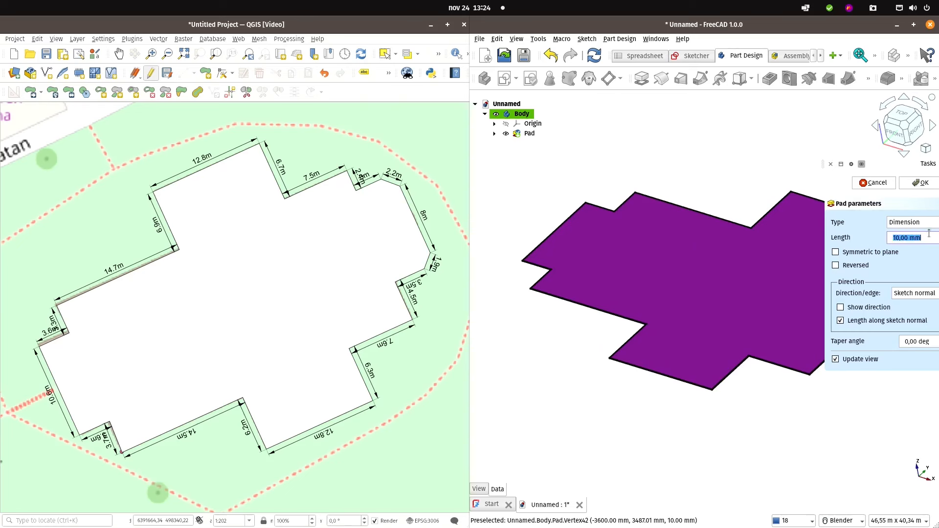
{"action": "type", "text": "7000"}
{"action": "key", "text": "Return"}
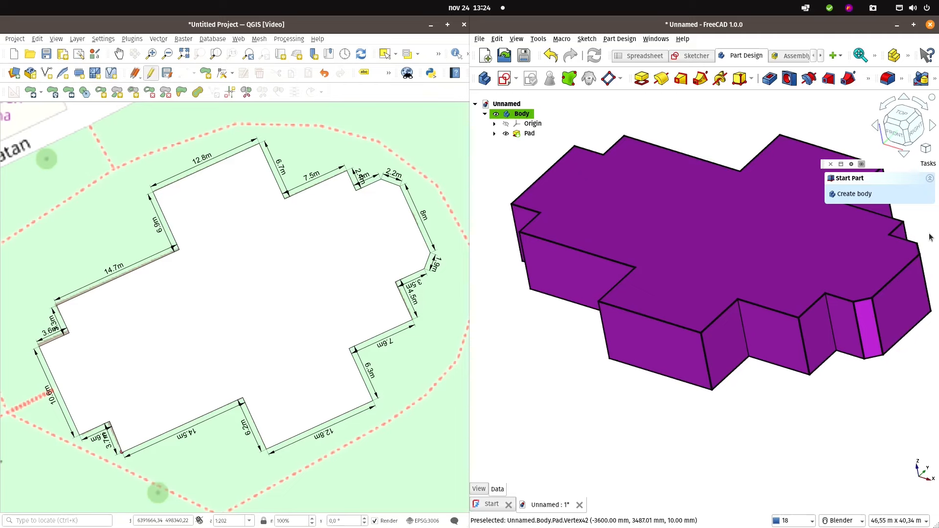
{"action": "middle_click_drag", "start_coordinate": [807, 281], "coordinate": [694, 317]}
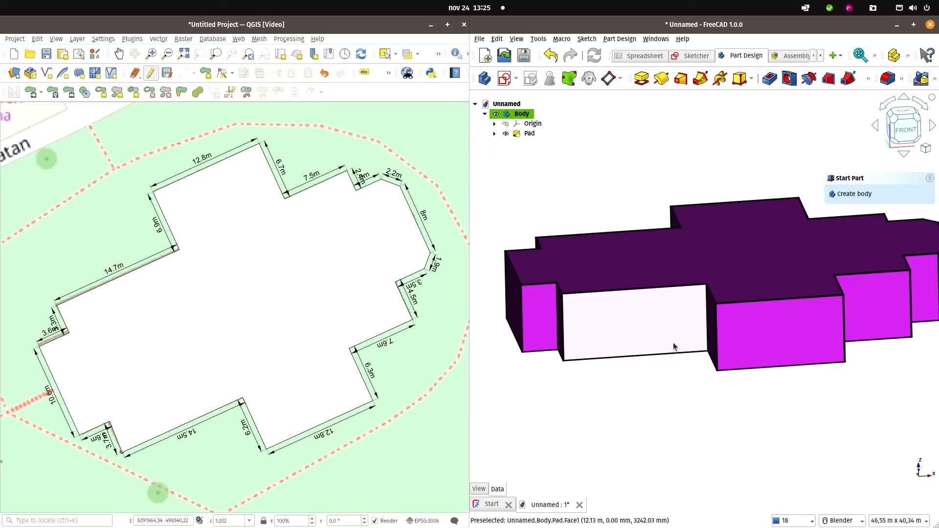
- Export the church body as Church.gltf in the glTF format to the home folder
{"action": "left_click", "coordinate": [522, 114]}
{"action": "left_click", "coordinate": [479, 39]}
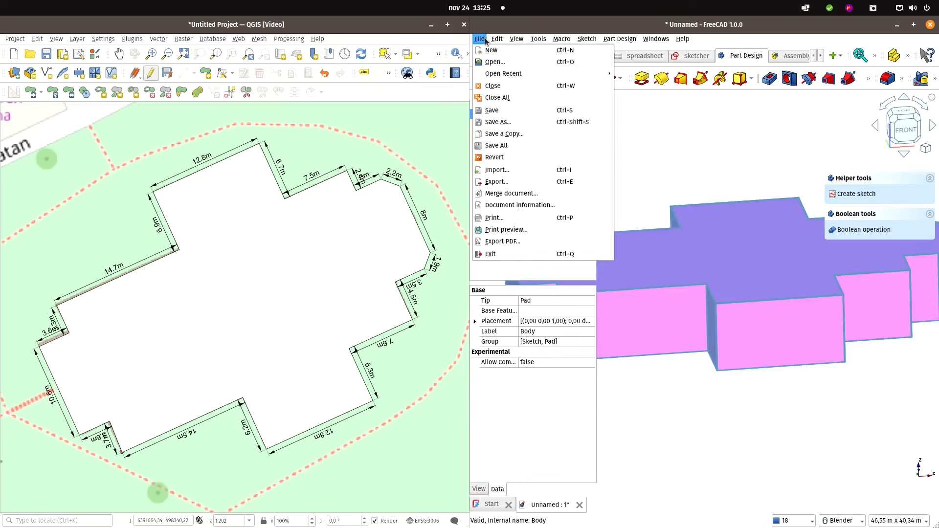
{"action": "left_click", "coordinate": [491, 182]}
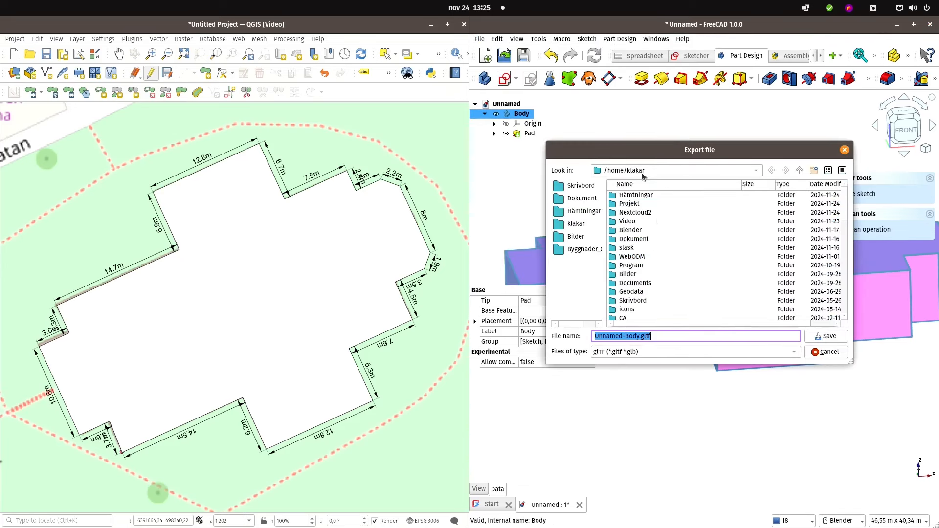
{"action": "left_click", "coordinate": [626, 336]}
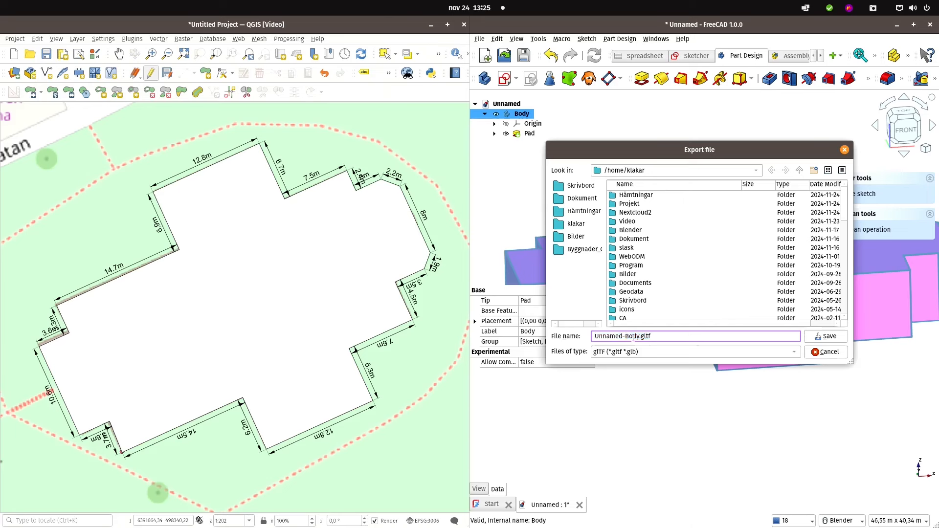
{"action": "left_click_drag", "start_coordinate": [628, 336], "coordinate": [516, 303]}
{"action": "type", "text": "Church"}
{"action": "left_click", "coordinate": [657, 353]}
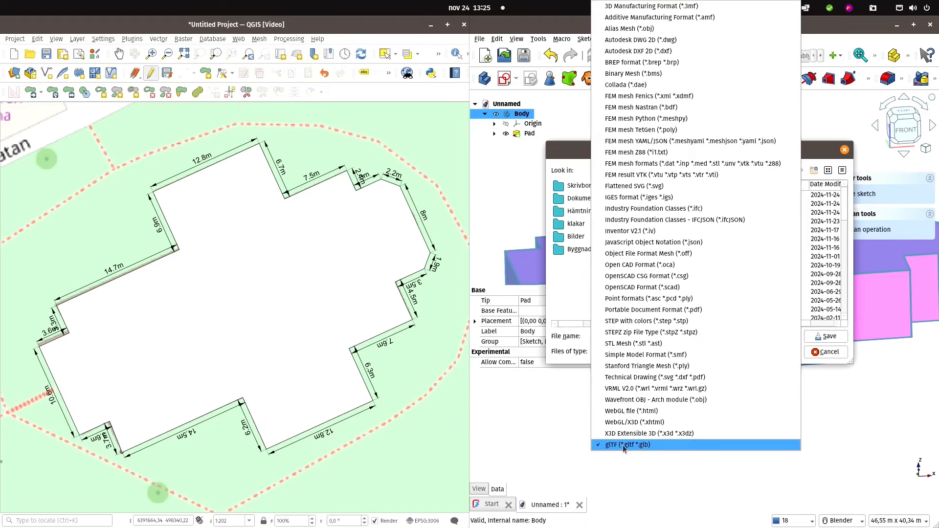
{"action": "left_click", "coordinate": [648, 445]}
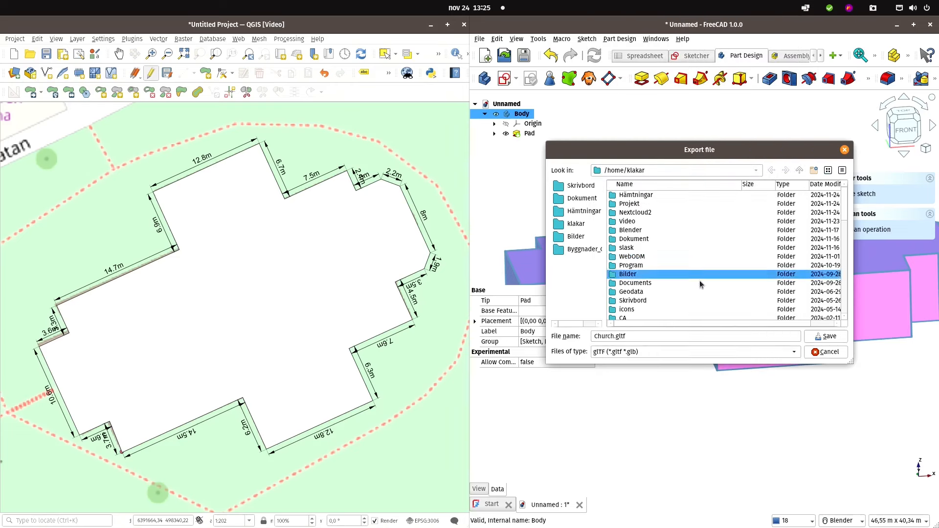
{"action": "left_click", "coordinate": [831, 337]}
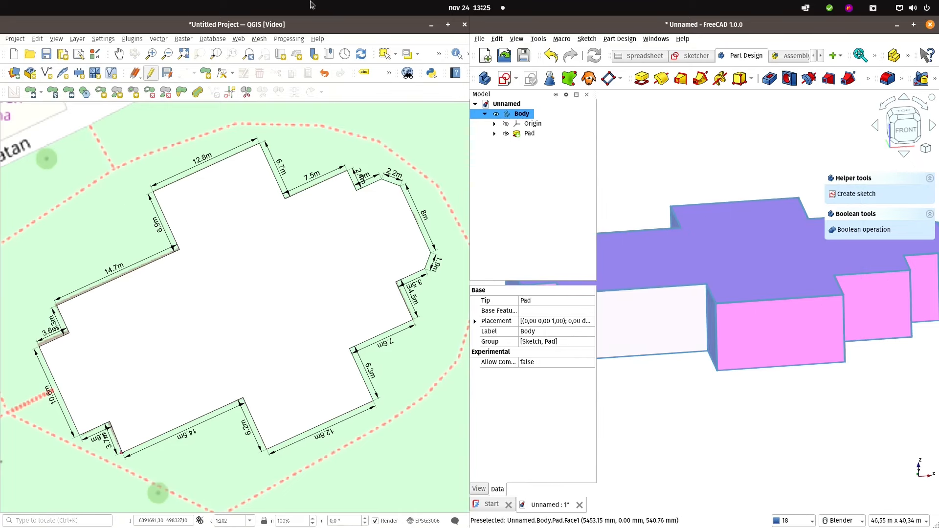
- Switch to a maximized QGIS with its side panels shown, hide the Polygon layer and make the Anchor layer current
{"action": "double_click", "coordinate": [312, 24]}
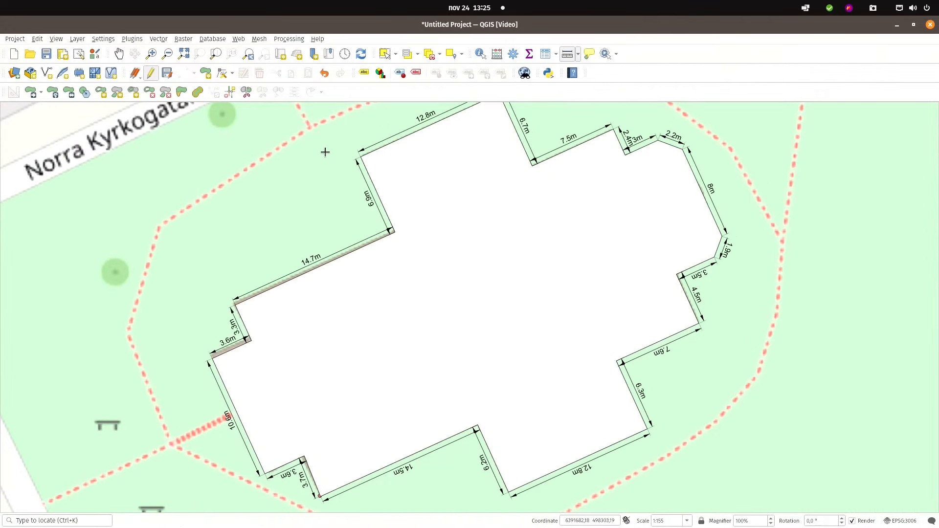
{"action": "key", "text": "ctrl+Tab"}
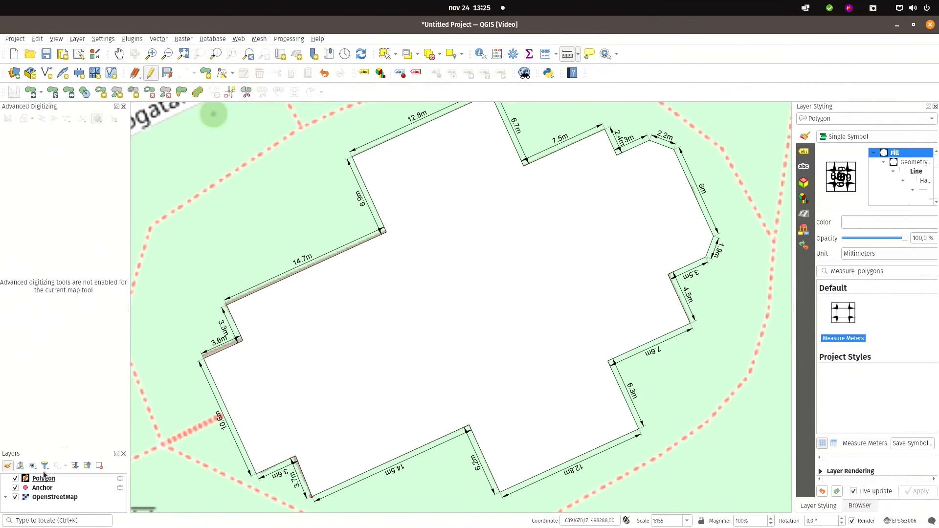
{"action": "left_click_drag", "start_coordinate": [61, 447], "coordinate": [67, 224]}
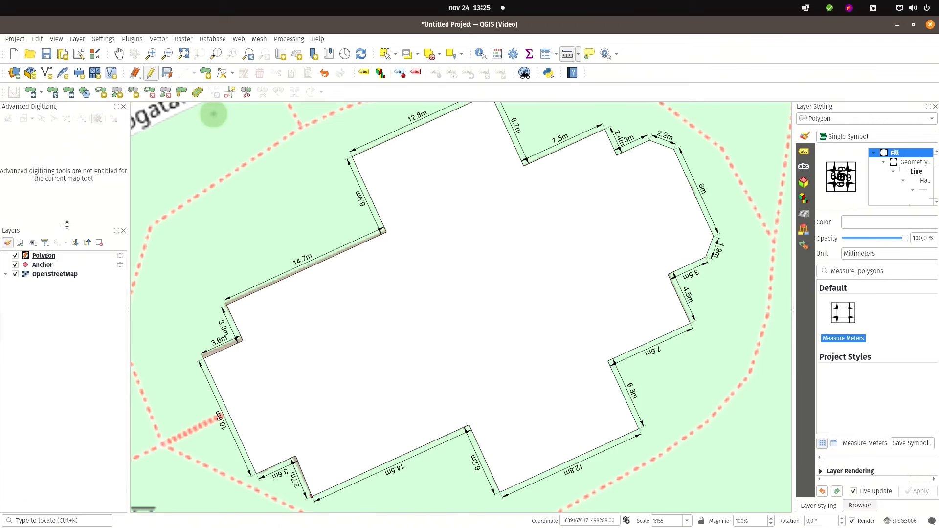
{"action": "left_click", "coordinate": [15, 255]}
{"action": "left_click", "coordinate": [40, 267]}
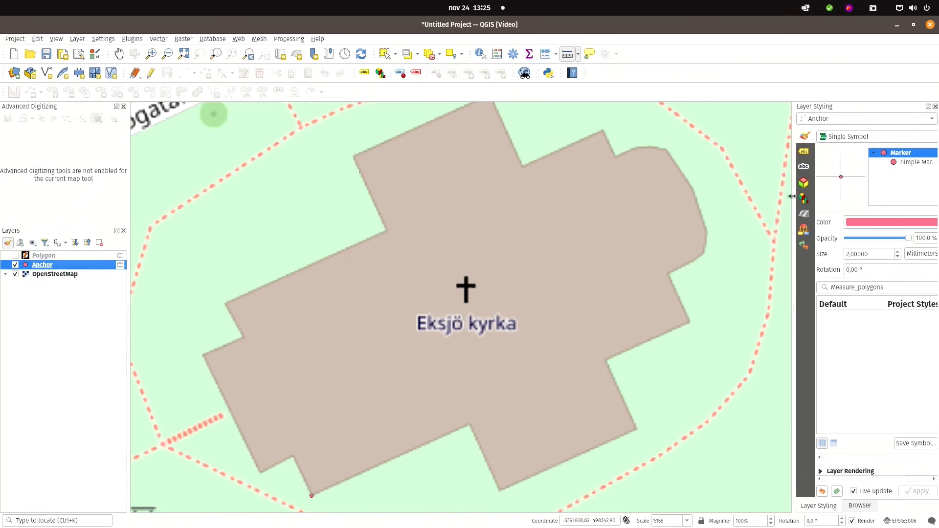
- Give the Anchor layer a Single Symbol 3D style with the shape 3D Model
{"action": "left_click_drag", "start_coordinate": [792, 196], "coordinate": [712, 196]}
{"action": "left_click", "coordinate": [723, 183]}
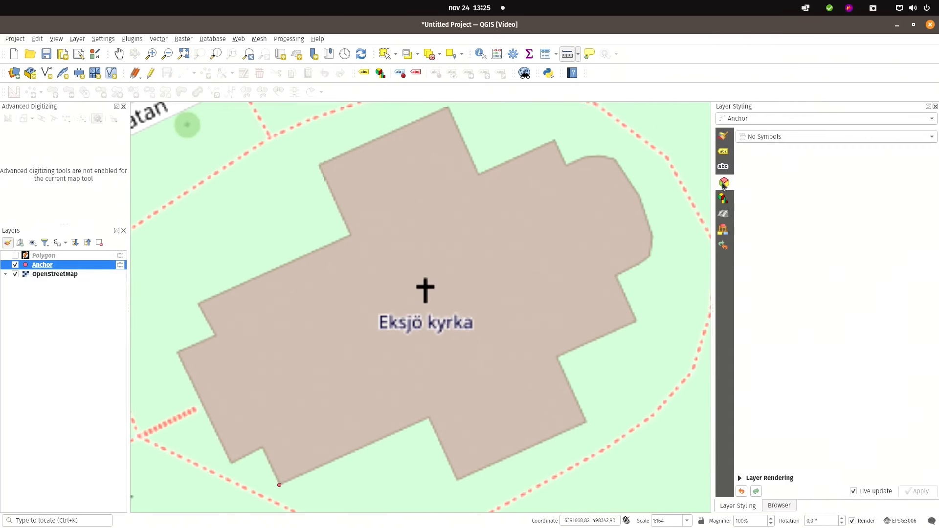
{"action": "left_click", "coordinate": [765, 138]}
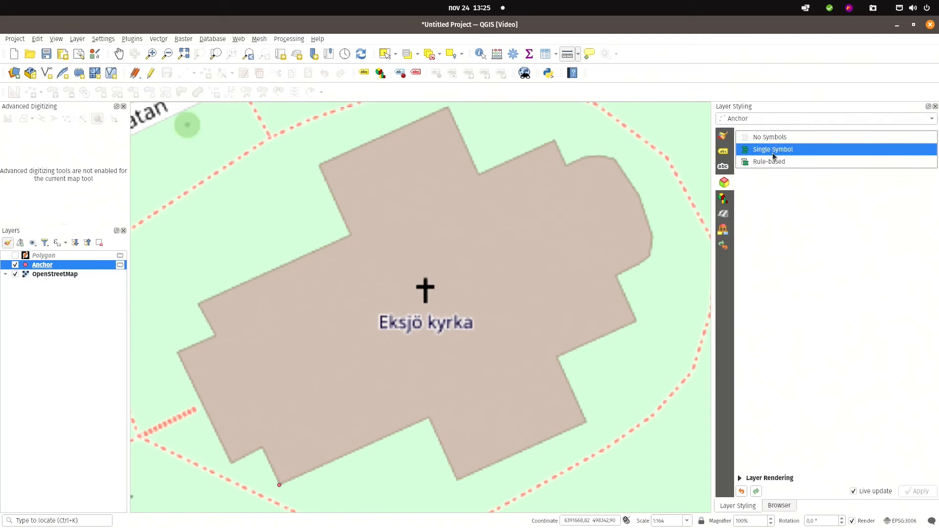
{"action": "left_click", "coordinate": [774, 155]}
{"action": "left_click", "coordinate": [857, 153]}
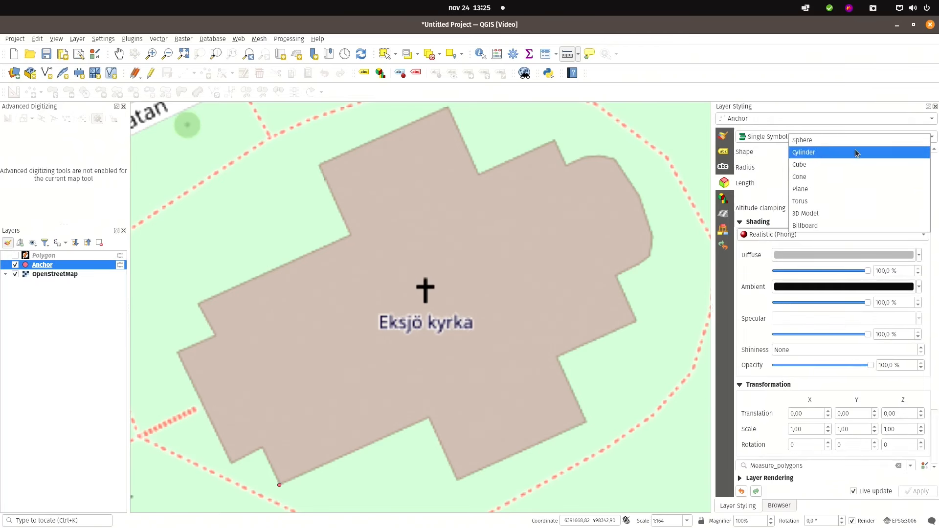
{"action": "left_click", "coordinate": [821, 215]}
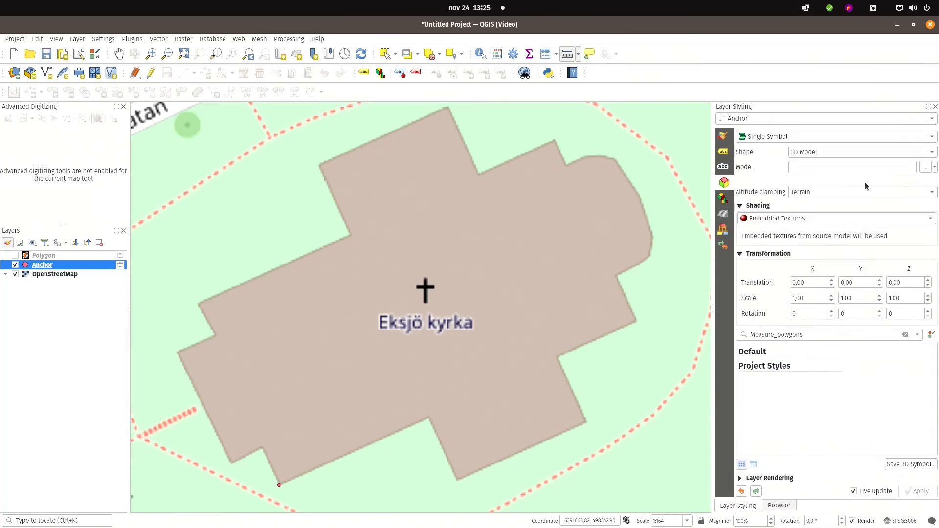
- Choose Church.gltf from the home folder as the Anchor symbol's model file
{"action": "left_click", "coordinate": [926, 167]}
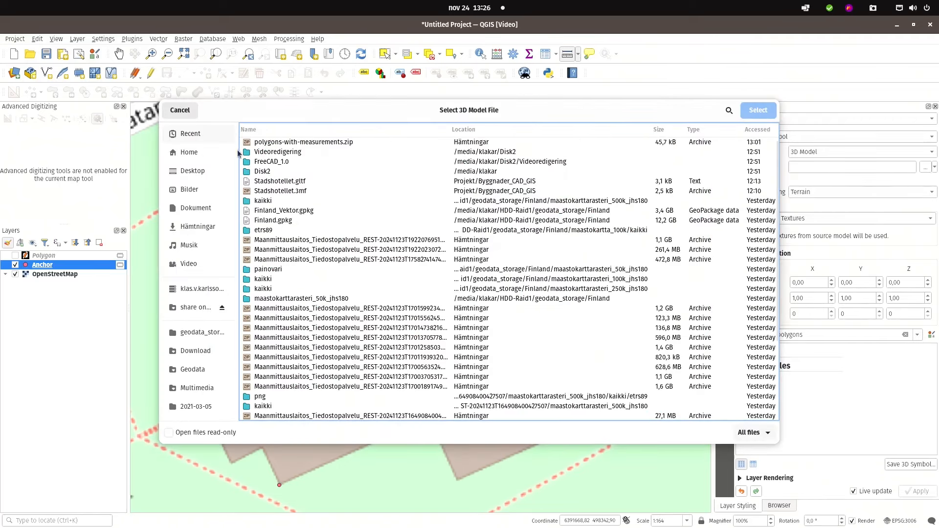
{"action": "left_click", "coordinate": [189, 154]}
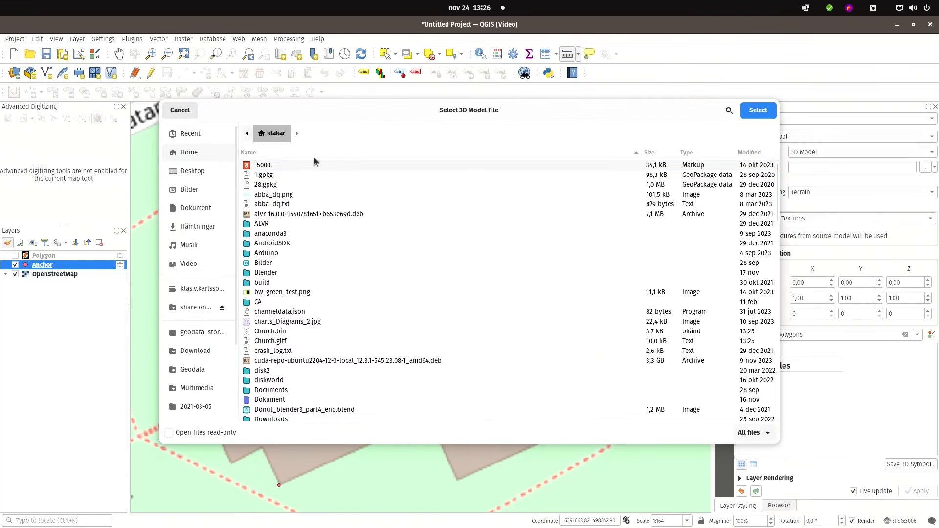
{"action": "left_click", "coordinate": [743, 152]}
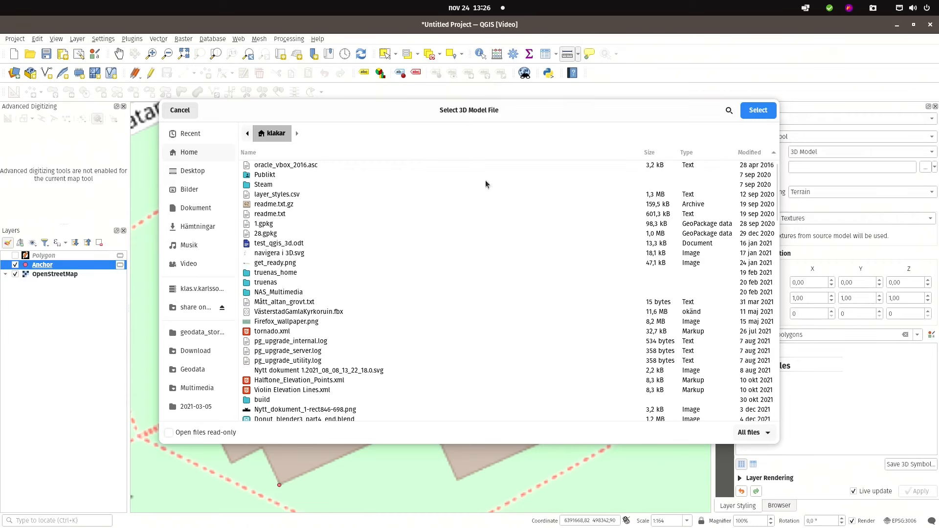
{"action": "left_click", "coordinate": [750, 152]}
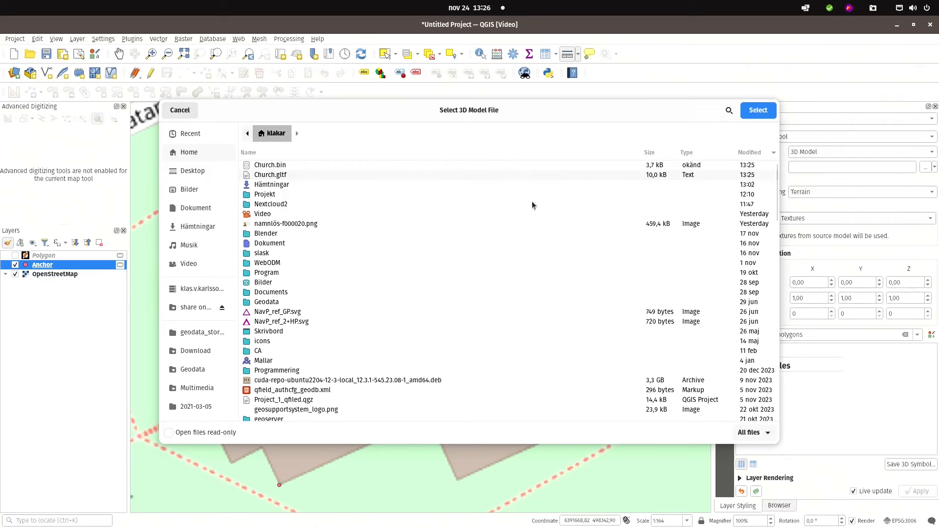
{"action": "left_click", "coordinate": [767, 112]}
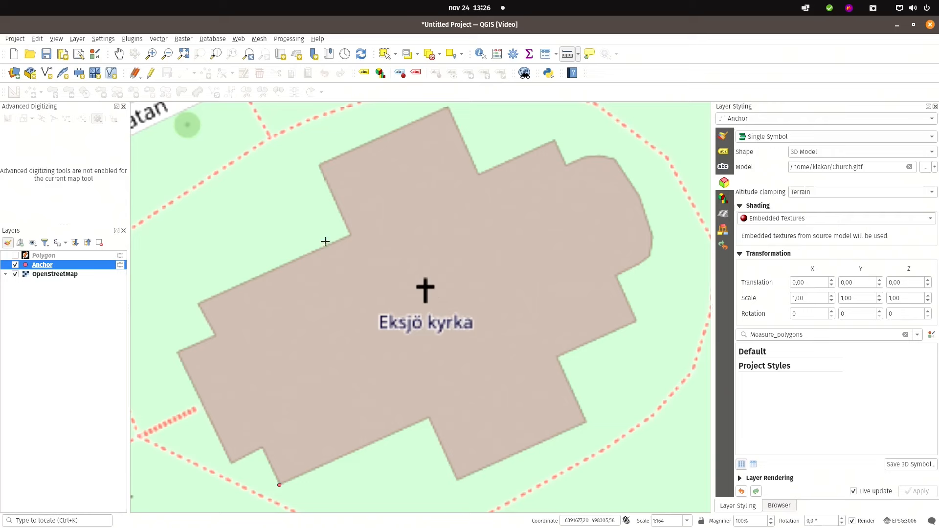
- Set the project's full extent to a map canvas extent covering the blocks around Eksjö kyrka
{"action": "scroll", "coordinate": [494, 330], "scroll_direction": "down", "scroll_amount": 2}
{"action": "scroll", "coordinate": [487, 255], "scroll_direction": "down", "scroll_amount": 1}
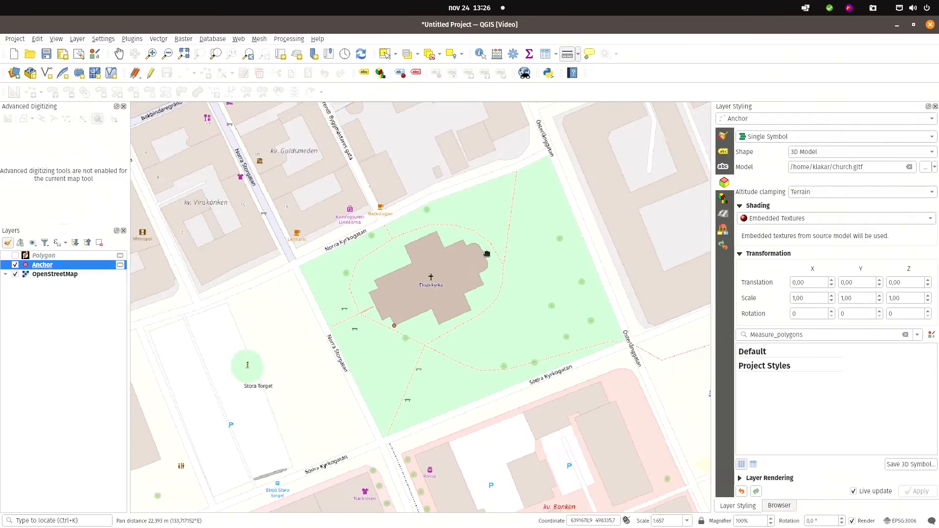
{"action": "middle_click_drag", "start_coordinate": [488, 294], "coordinate": [449, 321]}
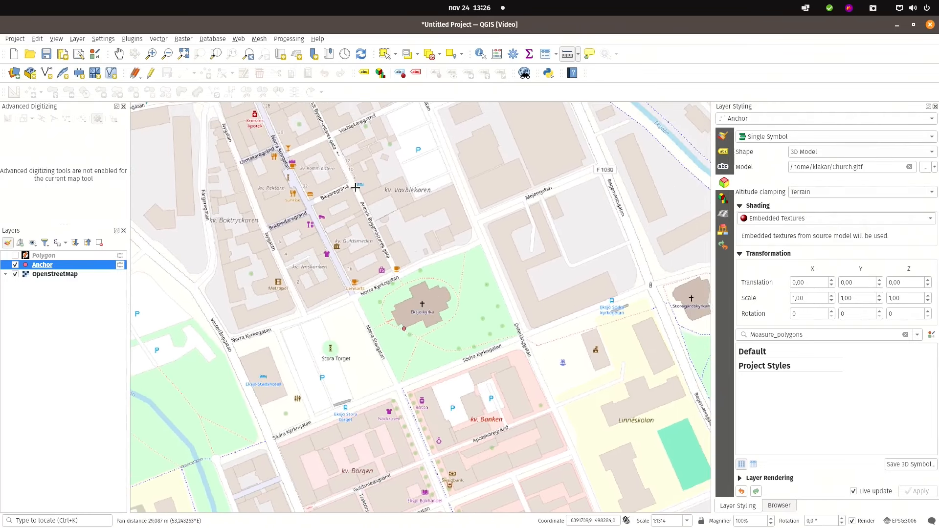
{"action": "left_click", "coordinate": [14, 40]}
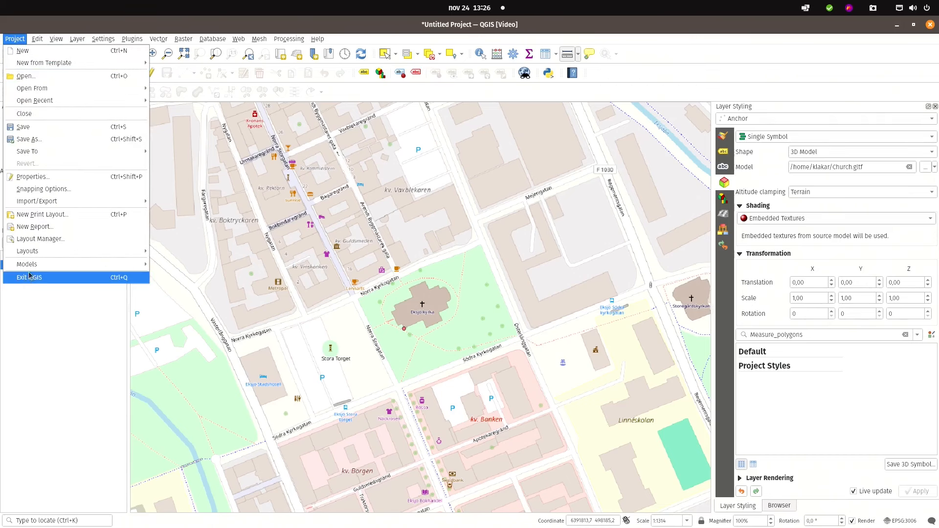
{"action": "left_click", "coordinate": [44, 183]}
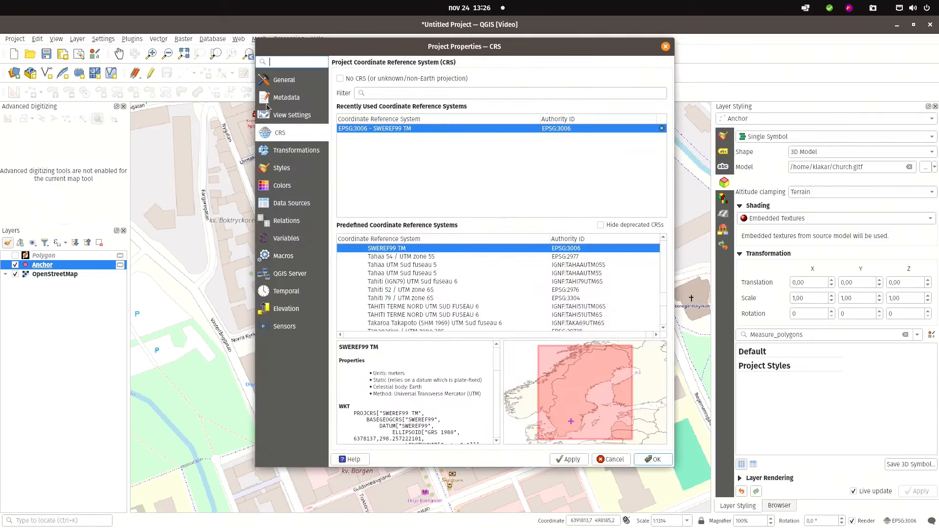
{"action": "left_click", "coordinate": [289, 117]}
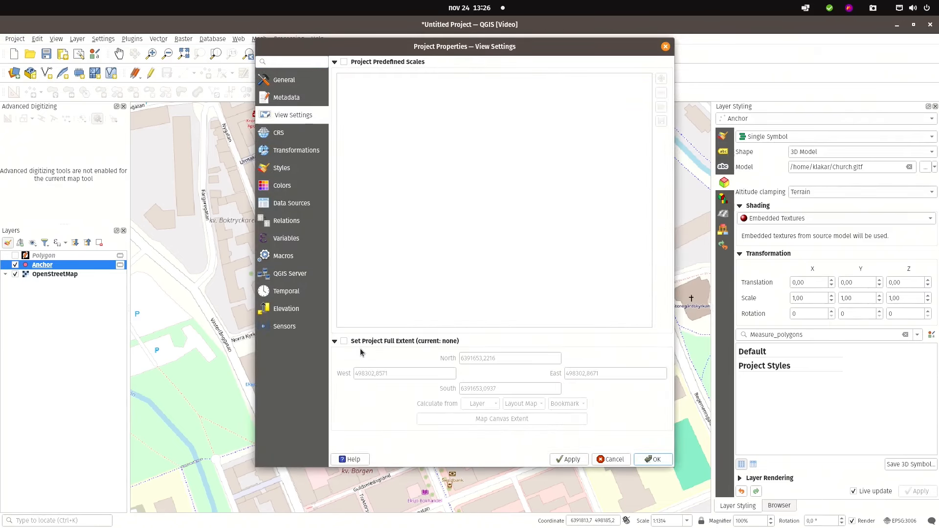
{"action": "left_click", "coordinate": [343, 341]}
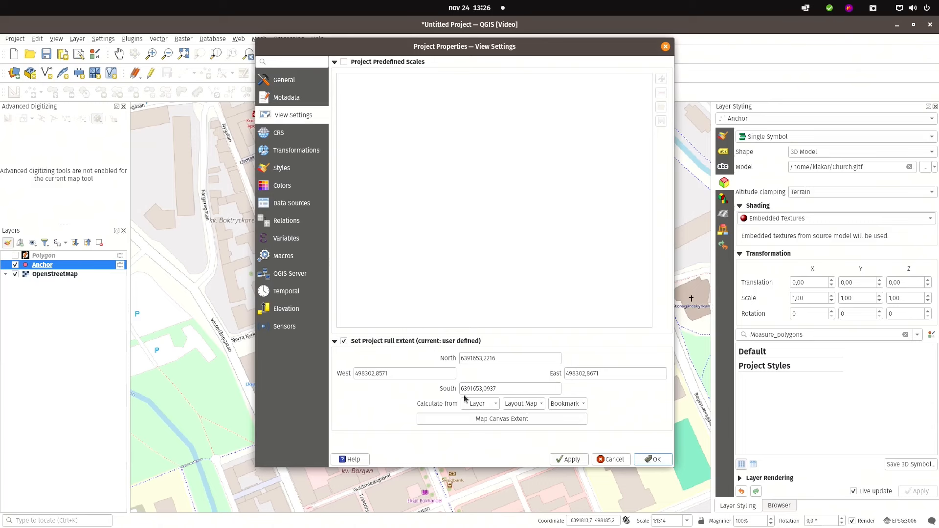
{"action": "left_click", "coordinate": [502, 419]}
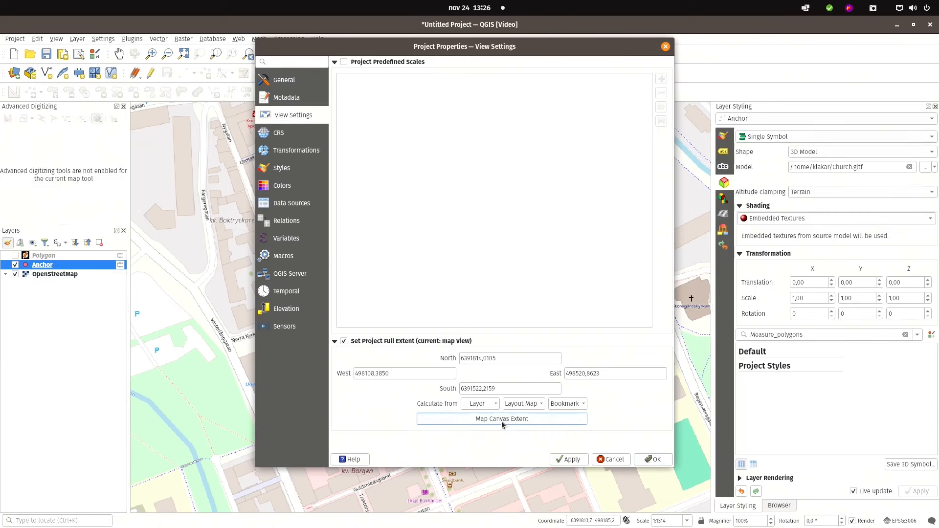
{"action": "left_click", "coordinate": [651, 460]}
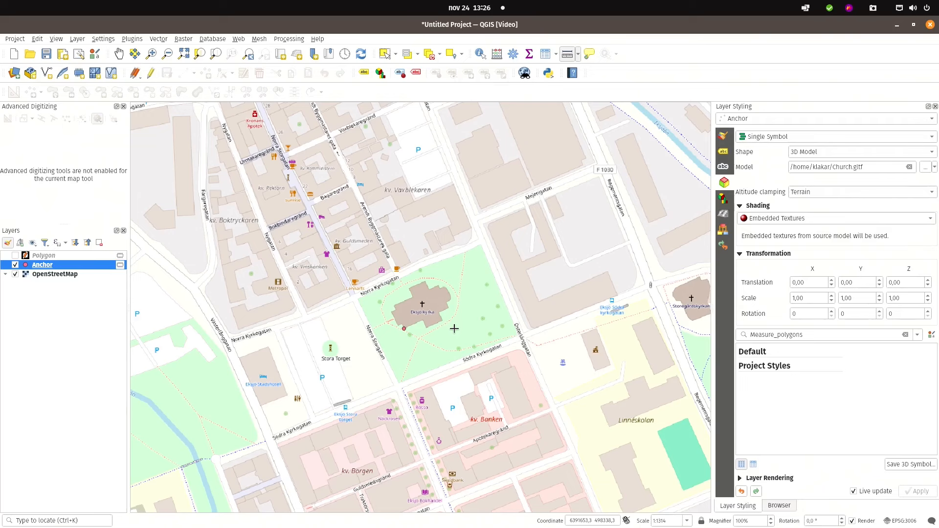
- Open a new 3D map view, dock it beside the 2D map and widen it to over half the window
{"action": "key", "text": "alt+Tab"}
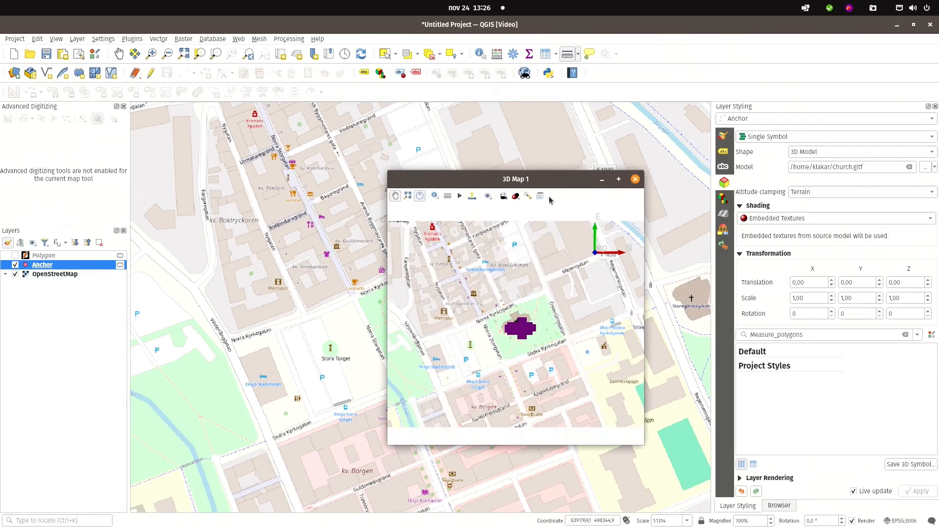
{"action": "left_click_drag", "start_coordinate": [531, 176], "coordinate": [511, 168]}
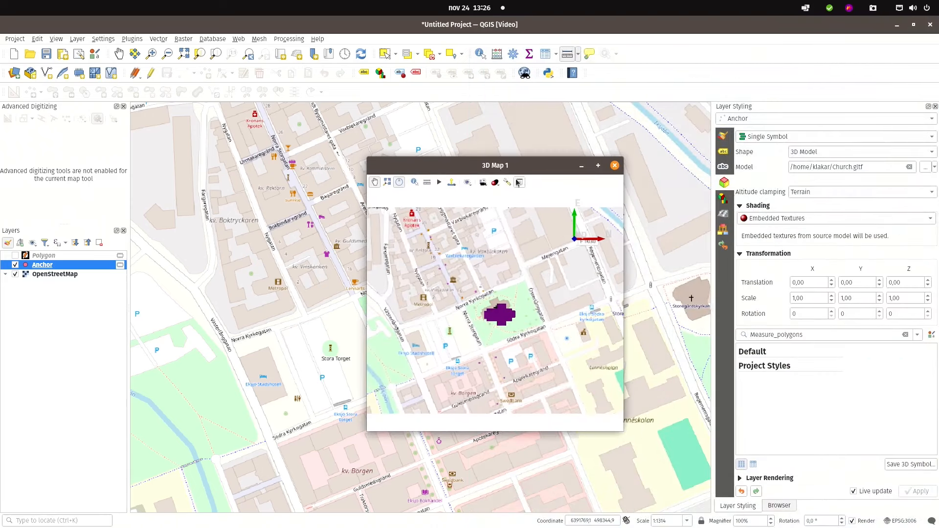
{"action": "left_click", "coordinate": [519, 182]}
{"action": "left_click_drag", "start_coordinate": [806, 221], "coordinate": [758, 219]}
{"action": "left_click_drag", "start_coordinate": [711, 239], "coordinate": [371, 239]}
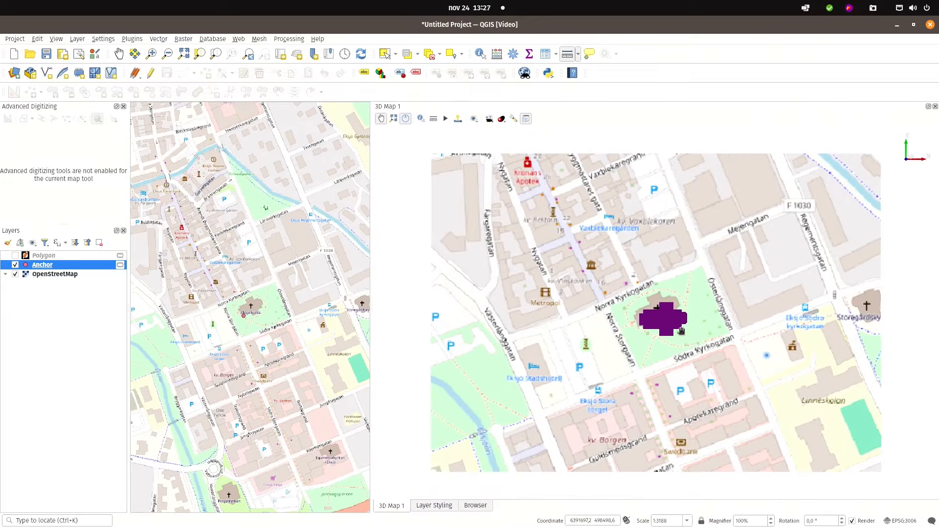
- Examine from an oblique angle how the church model lines up with its footprint in the 3D map
{"action": "middle_click_drag", "start_coordinate": [679, 315], "coordinate": [730, 414]}
{"action": "scroll", "coordinate": [672, 348], "scroll_direction": "up", "scroll_amount": 5}
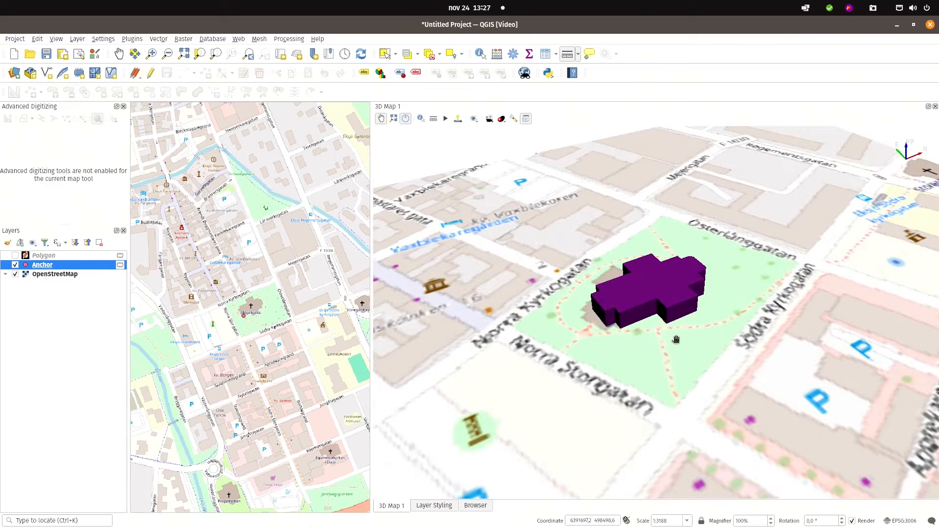
{"action": "scroll", "coordinate": [582, 310], "scroll_direction": "up", "scroll_amount": 3}
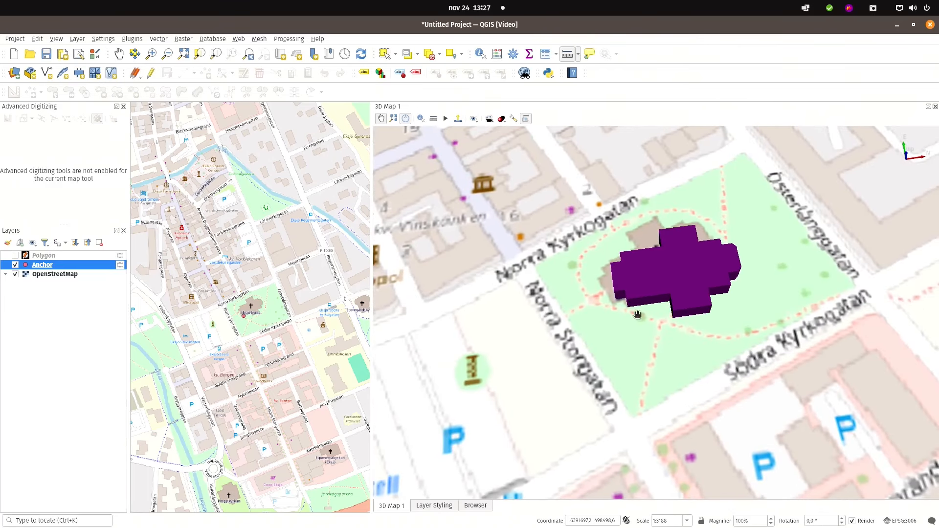
{"action": "scroll", "coordinate": [651, 315], "scroll_direction": "down", "scroll_amount": 1}
{"action": "scroll", "coordinate": [651, 317], "scroll_direction": "up", "scroll_amount": 4}
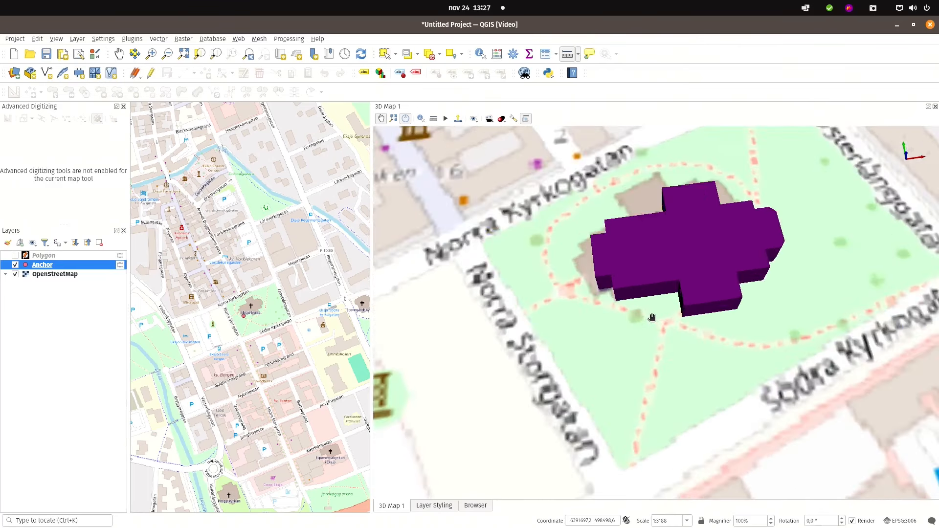
{"action": "middle_click_drag", "start_coordinate": [642, 304], "coordinate": [664, 345]}
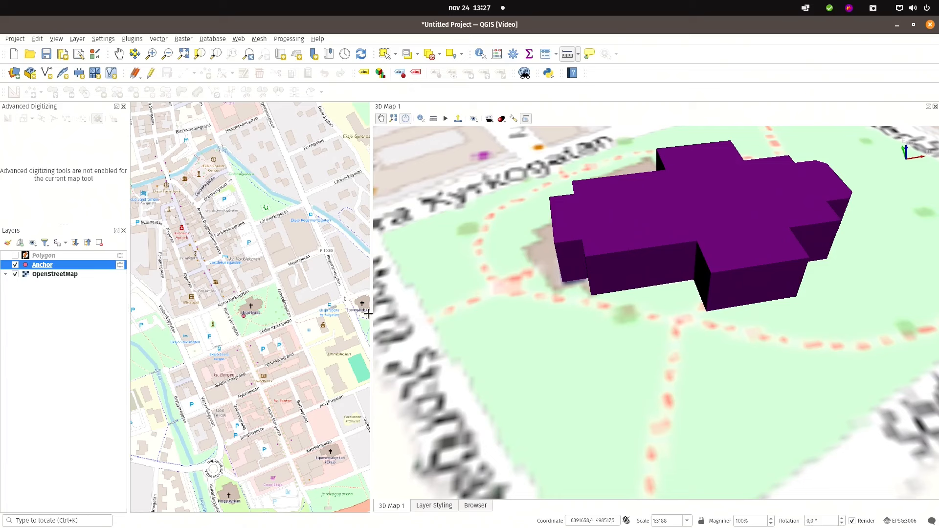
- Measure the bearing of the church footprint's southern wall, starting from the anchor point on the 2D map
{"action": "left_click", "coordinate": [434, 505]}
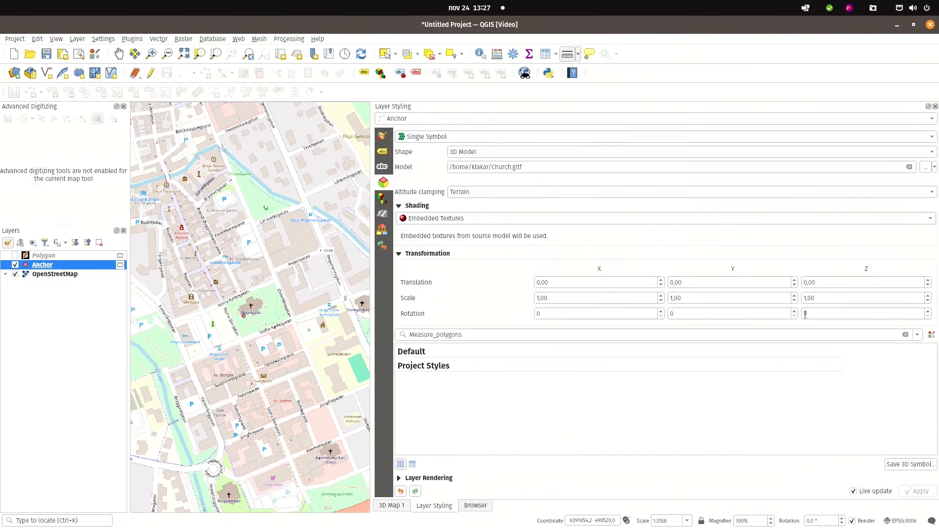
{"action": "left_click_drag", "start_coordinate": [808, 314], "coordinate": [800, 314]}
{"action": "key", "text": "alt+Tab"}
{"action": "scroll", "coordinate": [222, 323], "scroll_direction": "down", "scroll_amount": 3}
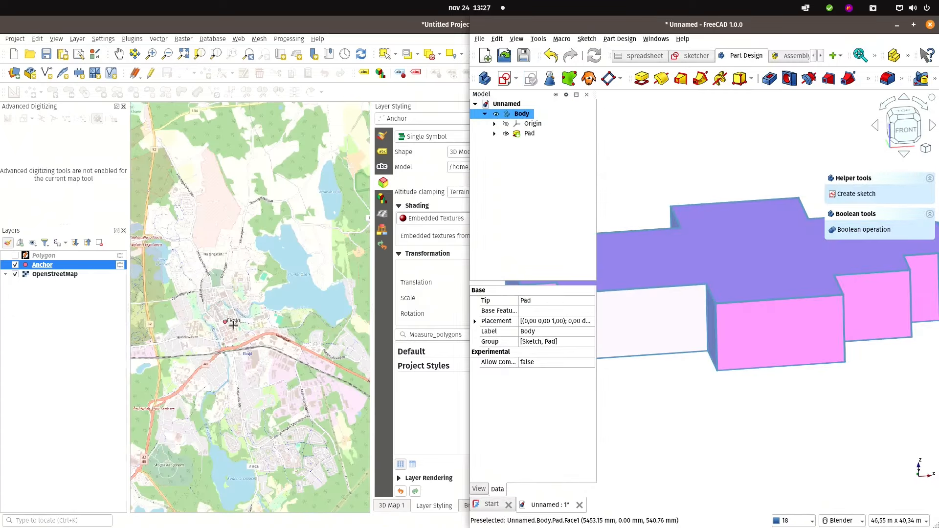
{"action": "scroll", "coordinate": [233, 325], "scroll_direction": "up", "scroll_amount": 3}
{"action": "scroll", "coordinate": [255, 283], "scroll_direction": "up", "scroll_amount": 3}
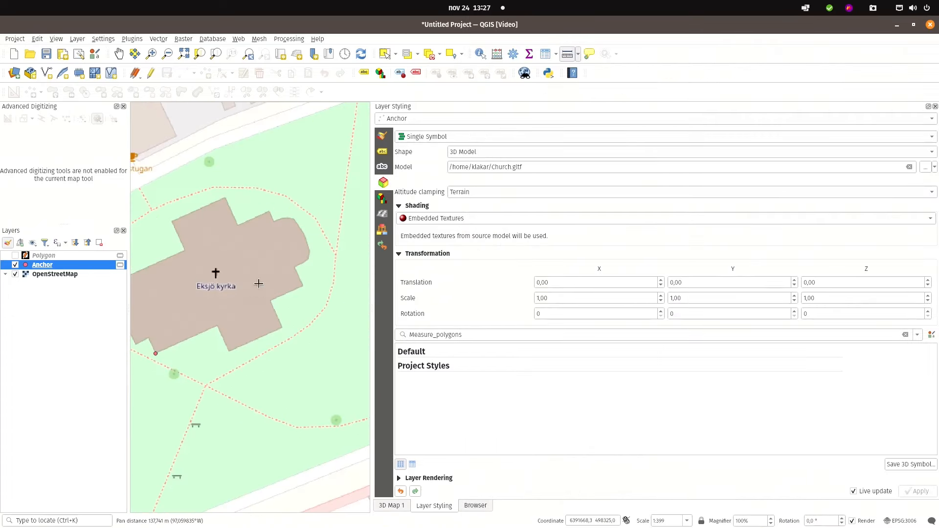
{"action": "left_click_drag", "start_coordinate": [258, 280], "coordinate": [342, 250]}
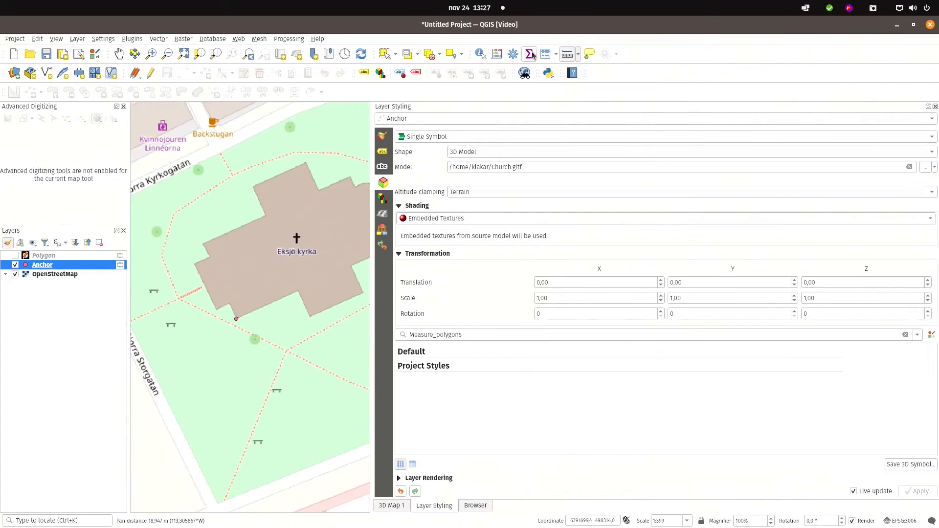
{"action": "left_click", "coordinate": [578, 55]}
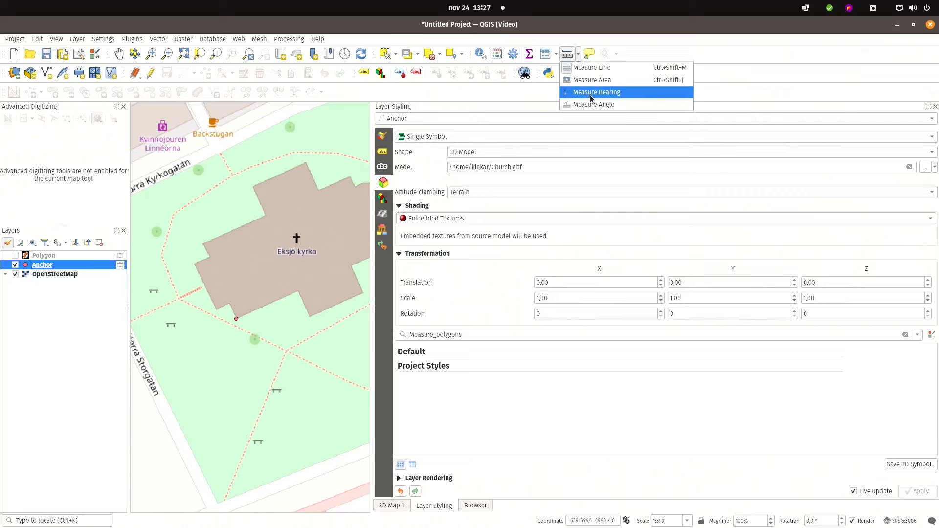
{"action": "left_click", "coordinate": [591, 93]}
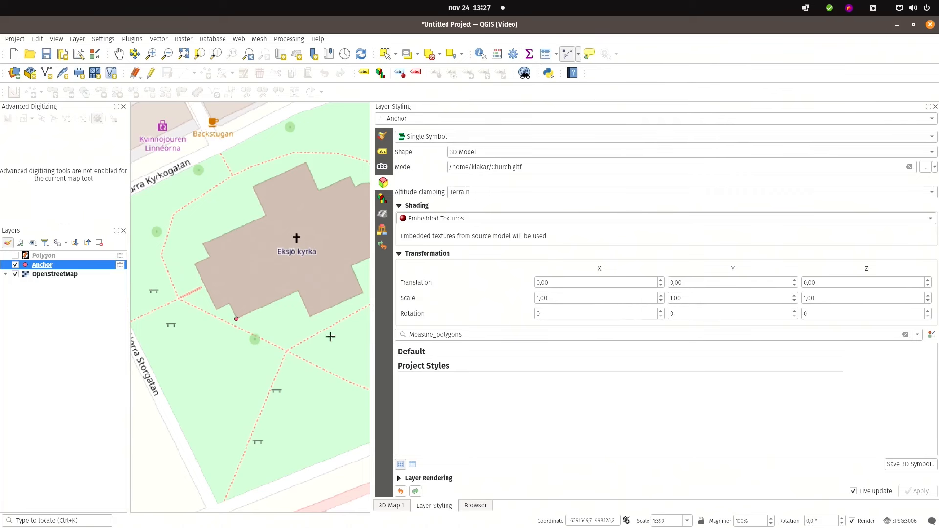
{"action": "left_click", "coordinate": [237, 318]}
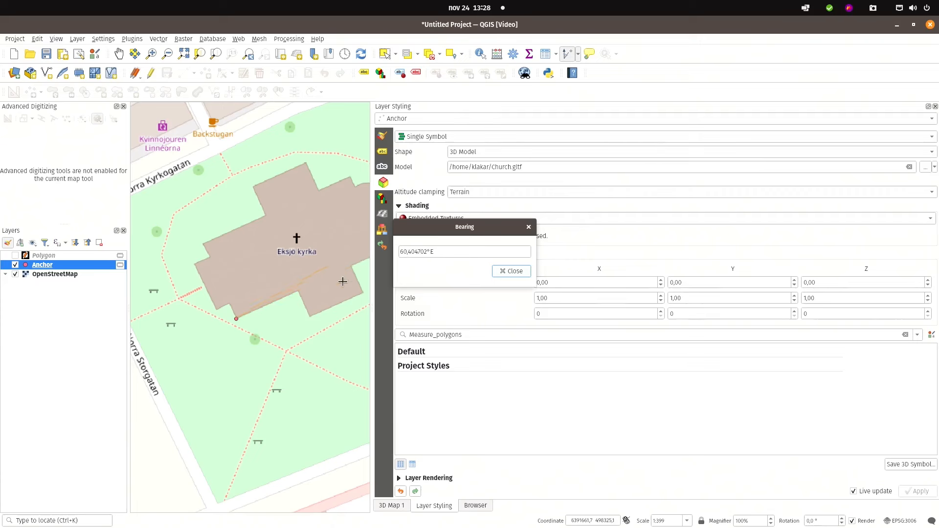
{"action": "left_click", "coordinate": [512, 271]}
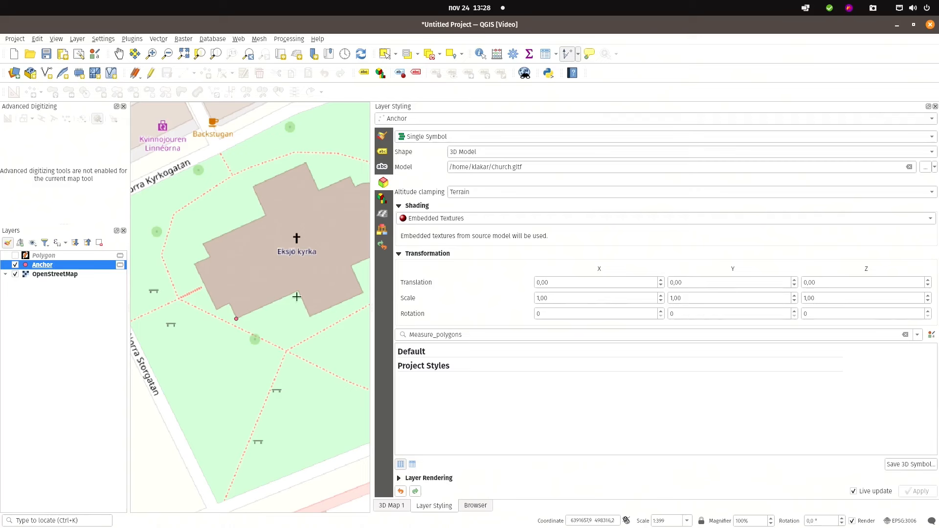
- Set the Anchor model's Z rotation to 24 and bring the 3D map back into view
{"action": "left_click", "coordinate": [823, 315]}
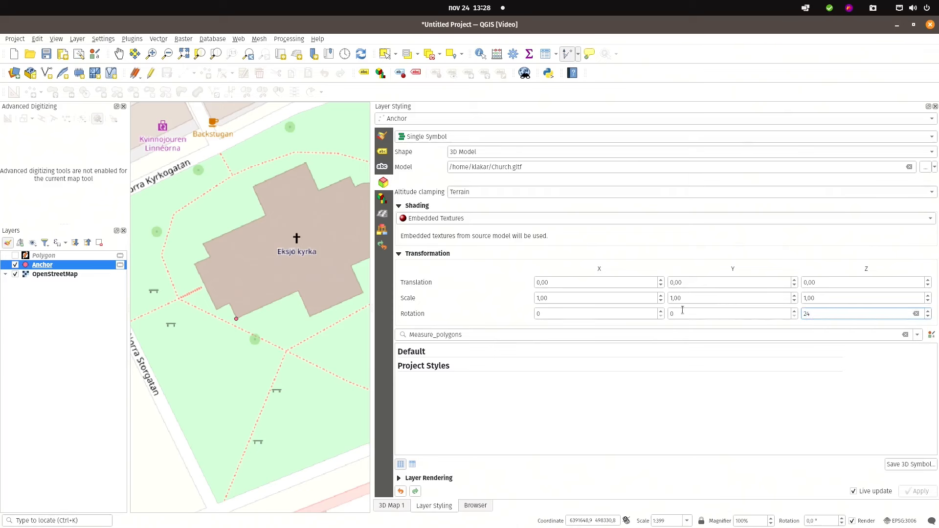
{"action": "left_click", "coordinate": [849, 344]}
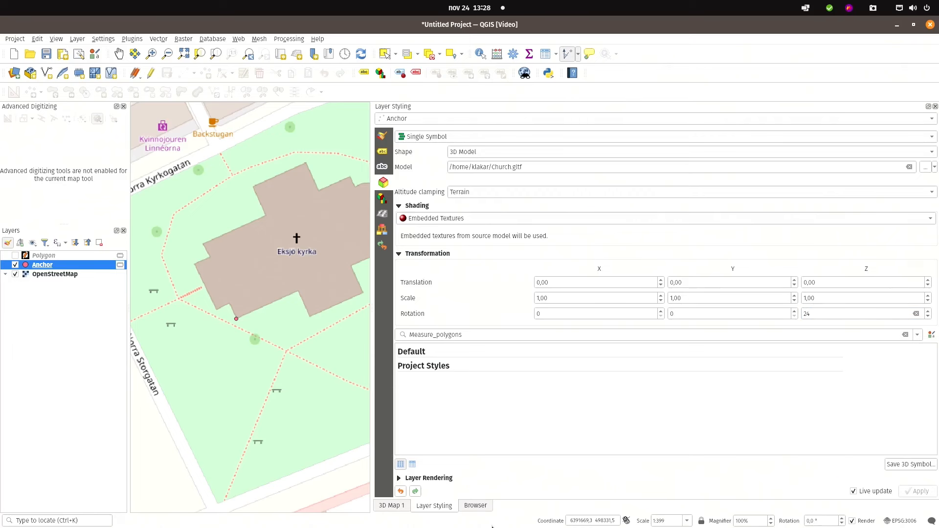
{"action": "left_click", "coordinate": [392, 506]}
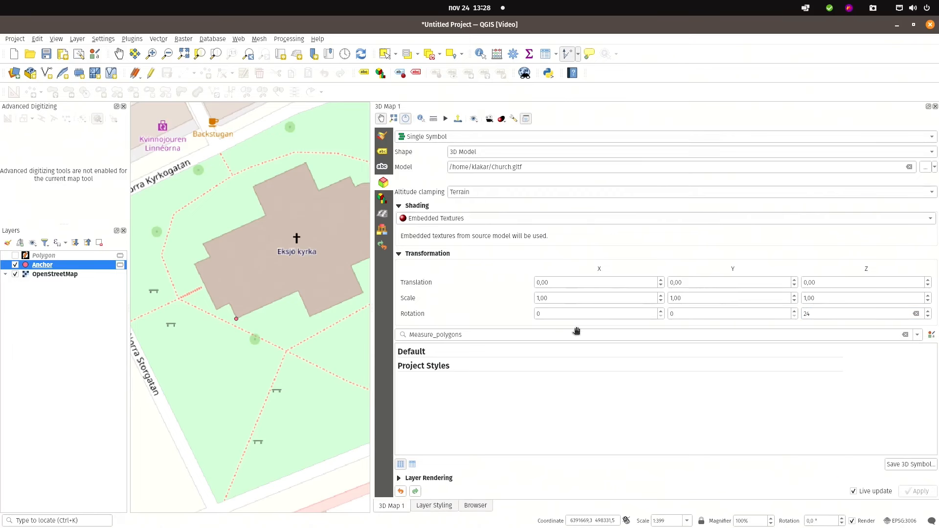
{"action": "left_click", "coordinate": [474, 505]}
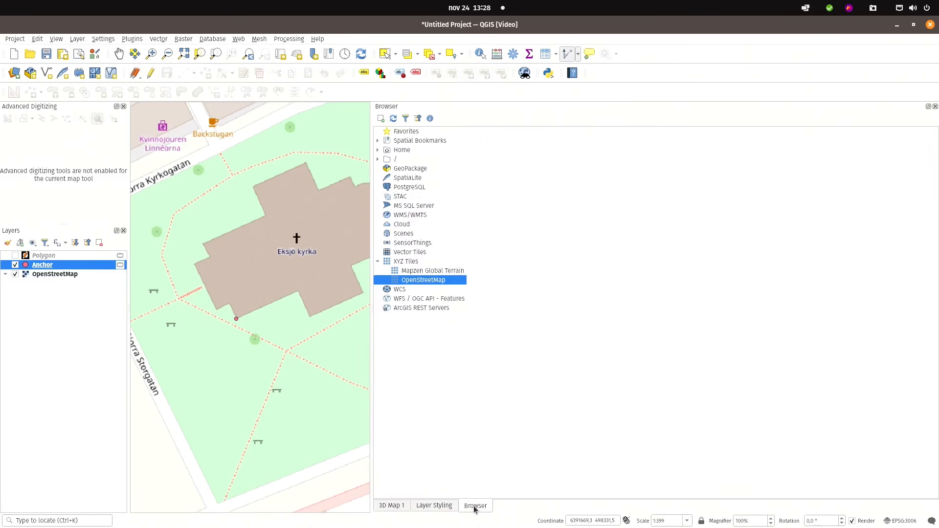
{"action": "left_click", "coordinate": [402, 508]}
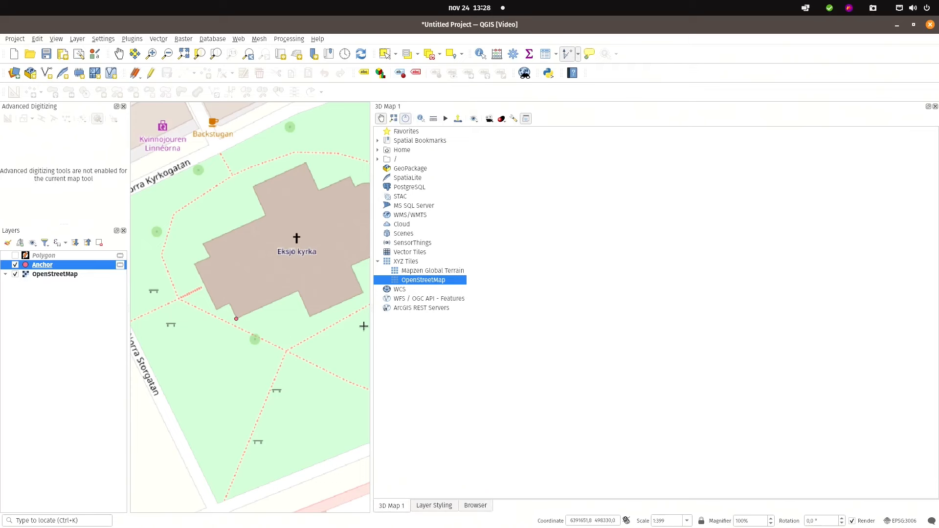
- Dock the 3D map above the 2D map, widen both across the window and give the 3D map most of the height
{"action": "left_click_drag", "start_coordinate": [381, 505], "coordinate": [570, 227]}
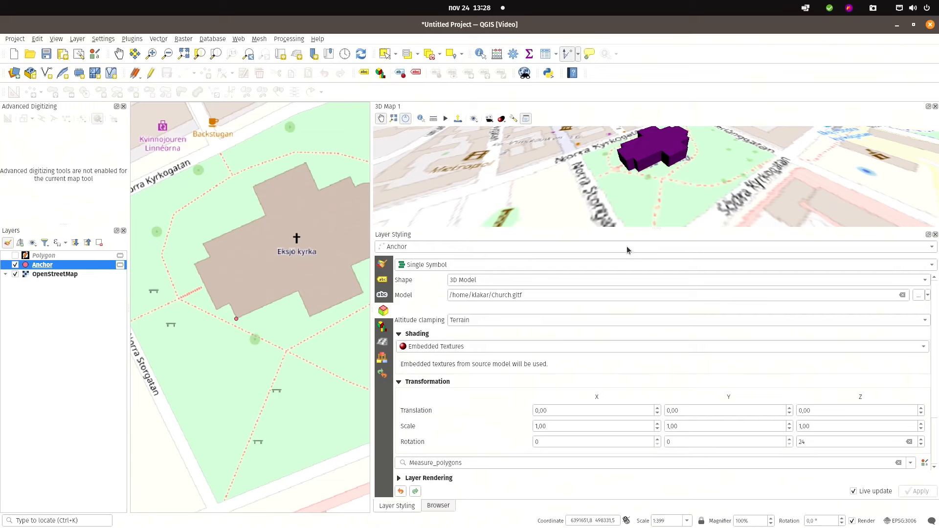
{"action": "left_click_drag", "start_coordinate": [619, 103], "coordinate": [221, 125]}
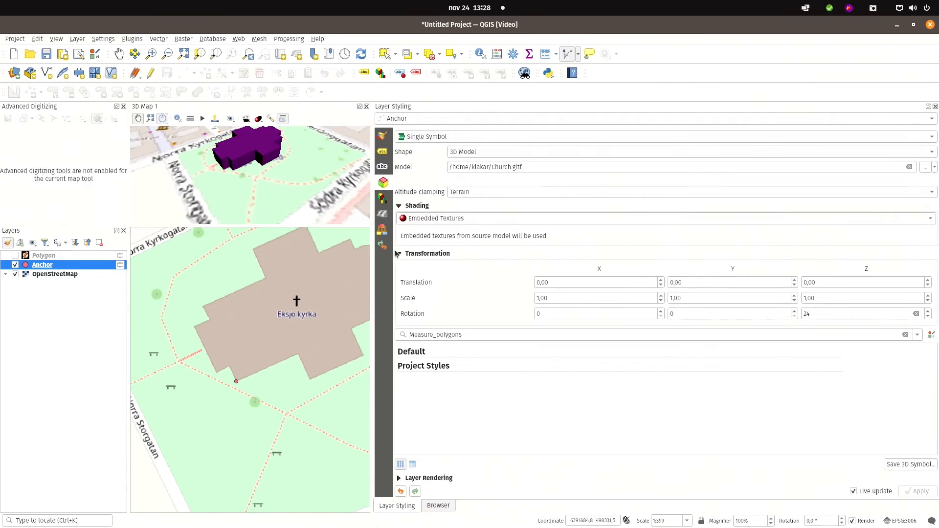
{"action": "left_click_drag", "start_coordinate": [370, 259], "coordinate": [798, 258]}
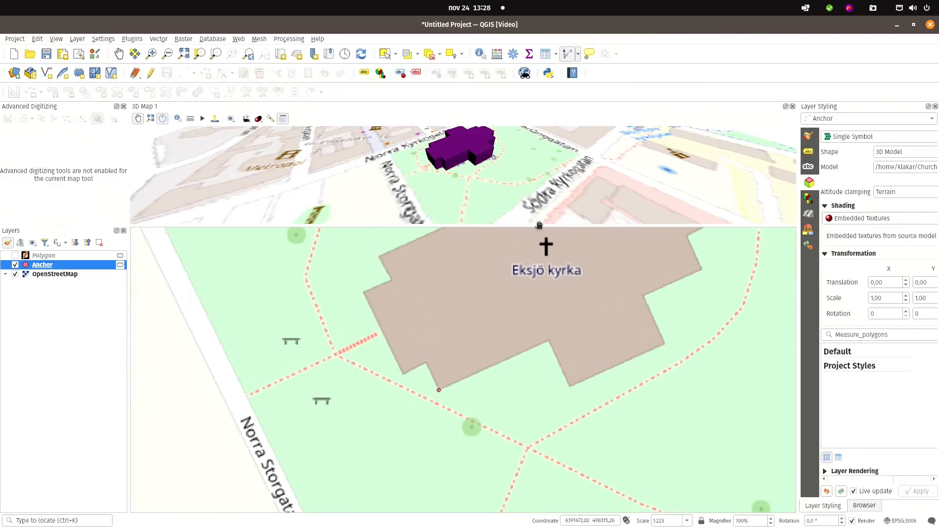
{"action": "left_click_drag", "start_coordinate": [536, 224], "coordinate": [536, 404]}
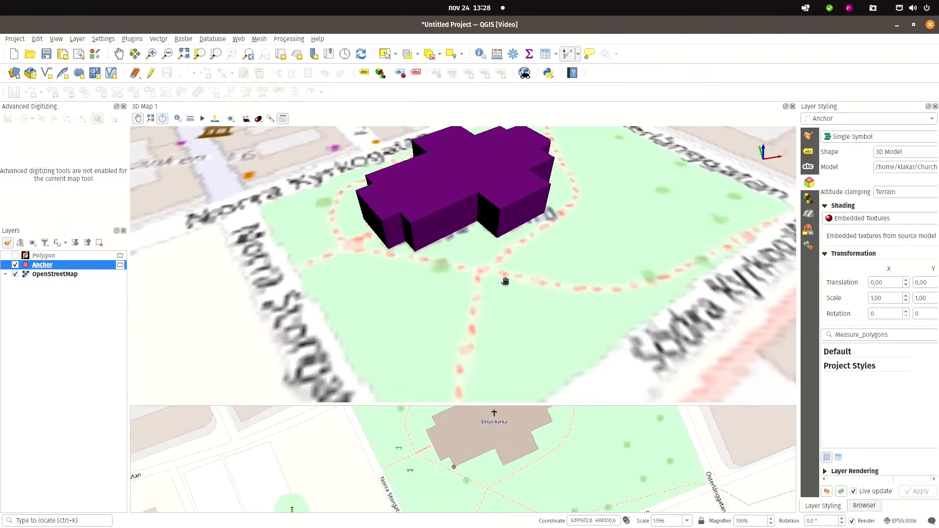
- View the rotated church obliquely in 3D, balance the heights of the two maps and widen the Anchor layer styling area
{"action": "left_click_drag", "start_coordinate": [458, 194], "coordinate": [485, 319]}
{"action": "middle_click_drag", "start_coordinate": [447, 333], "coordinate": [460, 396]}
{"action": "left_click_drag", "start_coordinate": [496, 404], "coordinate": [513, 306]}
{"action": "left_click_drag", "start_coordinate": [533, 351], "coordinate": [506, 402], "text": "shift"}
{"action": "scroll", "coordinate": [530, 361], "scroll_direction": "down", "scroll_amount": 2}
{"action": "left_click_drag", "start_coordinate": [533, 341], "coordinate": [469, 424]}
{"action": "scroll", "coordinate": [494, 433], "scroll_direction": "down", "scroll_amount": 1}
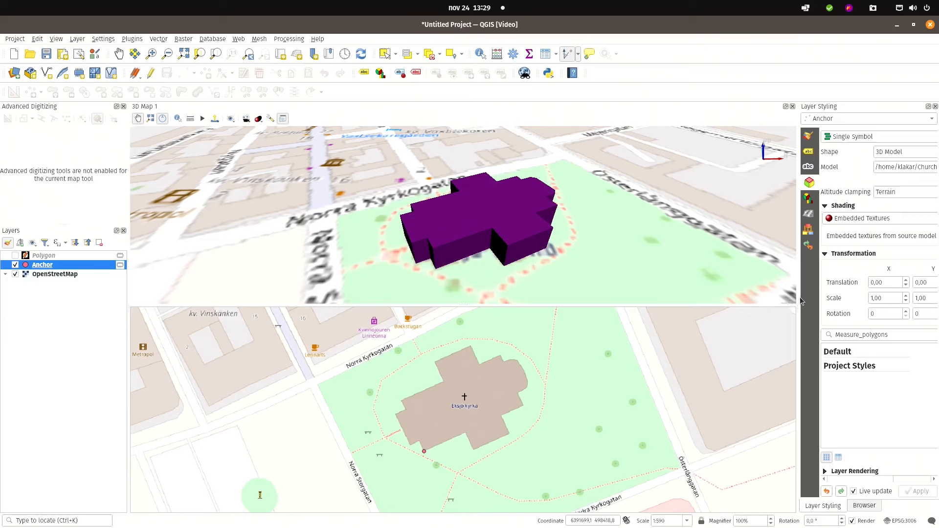
{"action": "left_click_drag", "start_coordinate": [797, 300], "coordinate": [657, 296]}
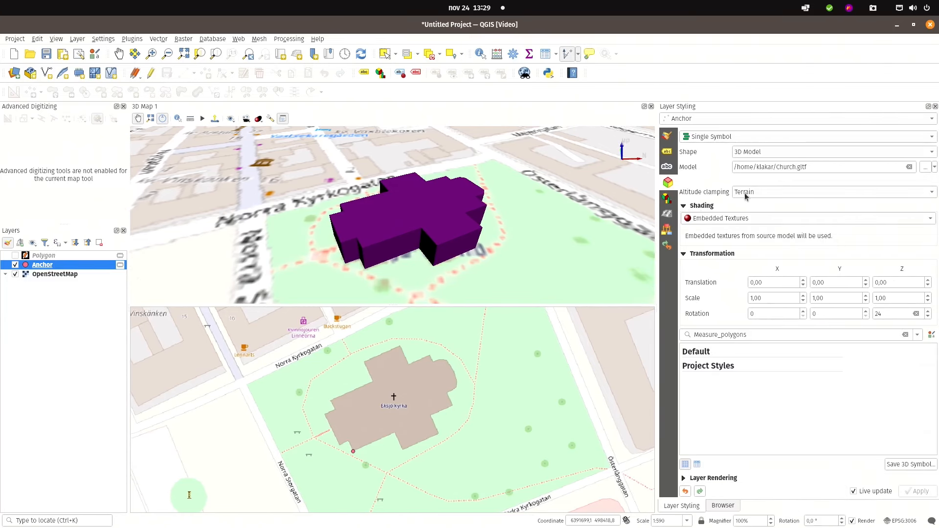
{"action": "left_click", "coordinate": [812, 167]}
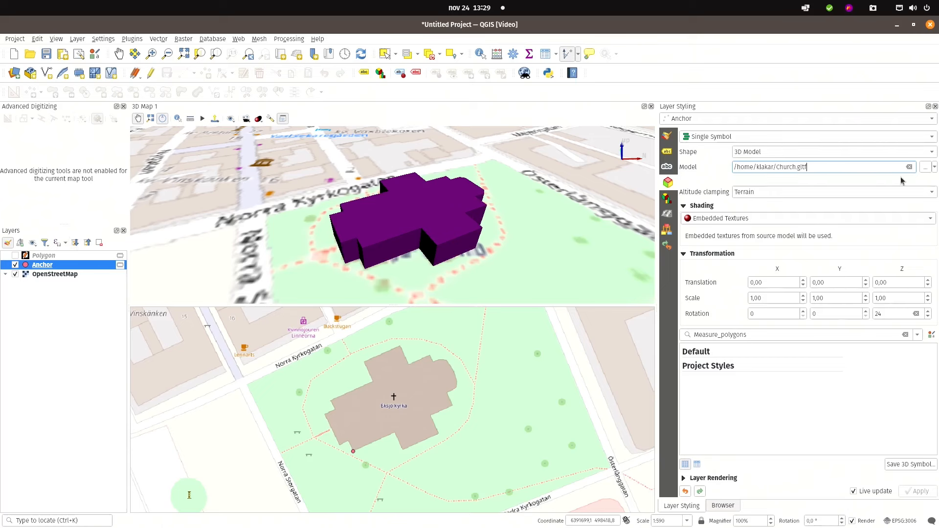
{"action": "left_click", "coordinate": [934, 167]}
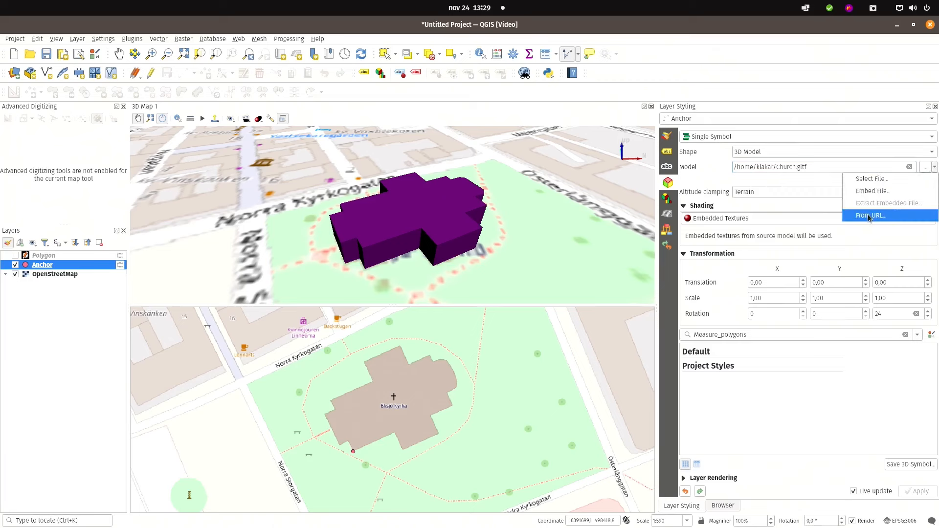
{"action": "left_click", "coordinate": [711, 168]}
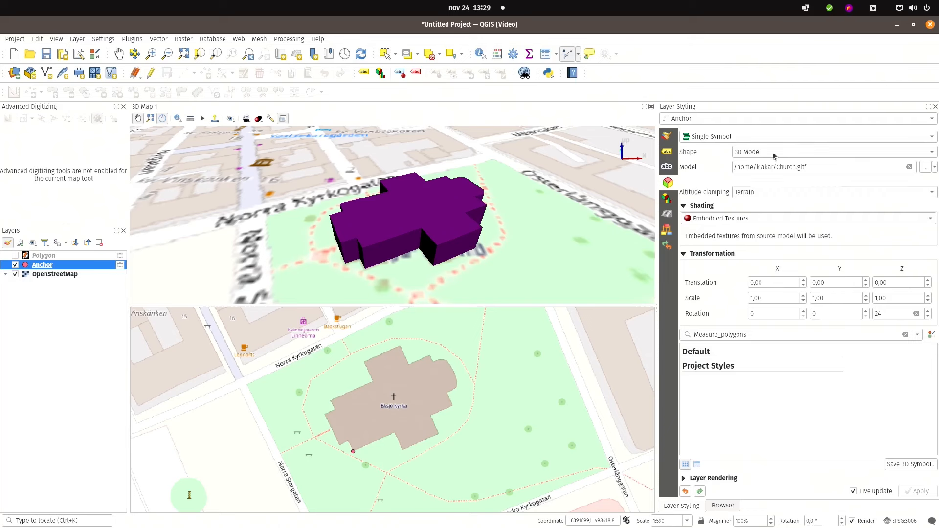
{"action": "left_click_drag", "start_coordinate": [813, 169], "coordinate": [734, 170]}
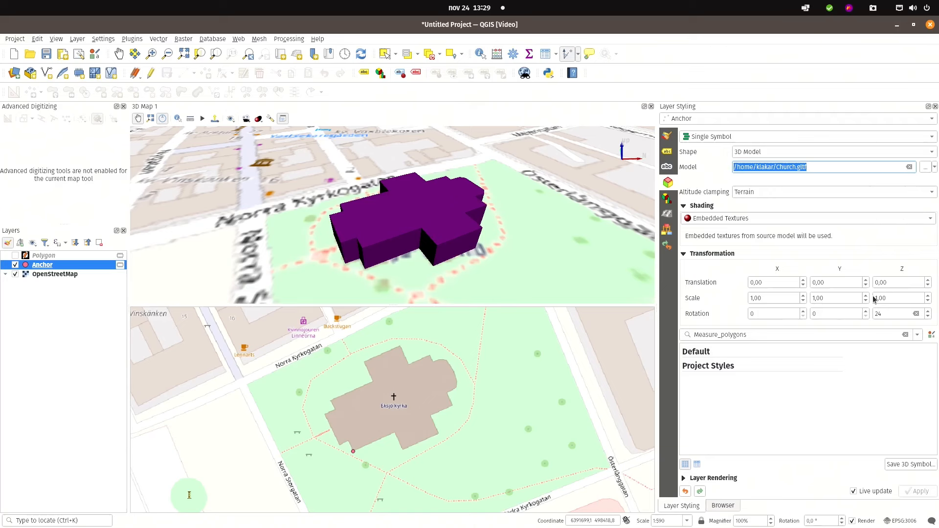
{"action": "left_click", "coordinate": [889, 314]}
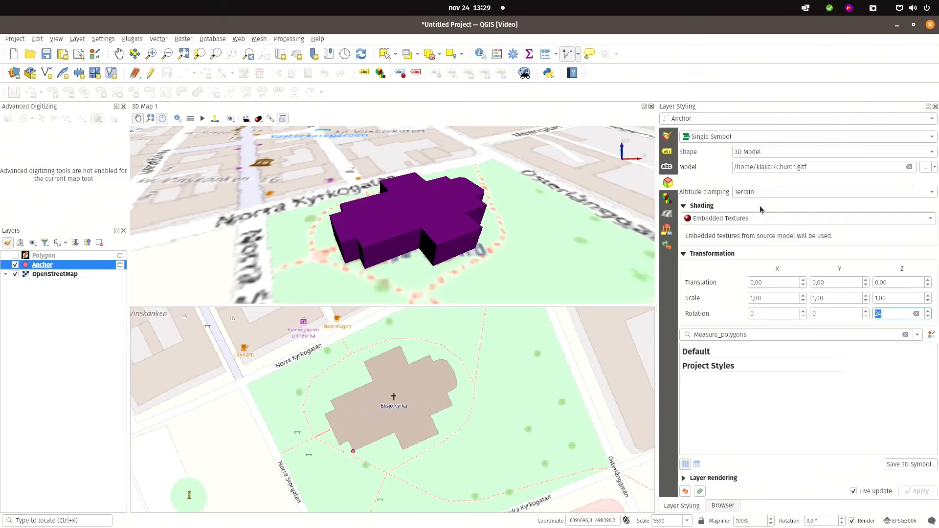
{"action": "left_click_drag", "start_coordinate": [817, 168], "coordinate": [728, 170]}
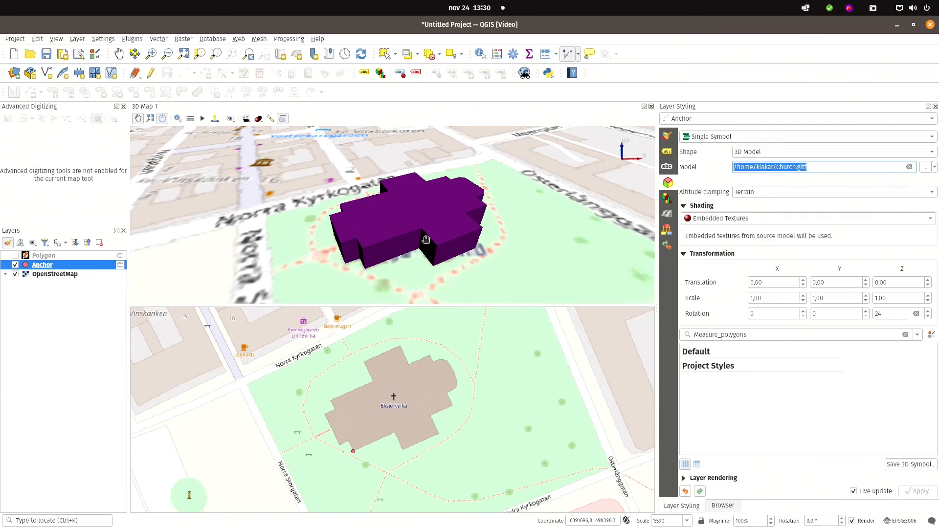
{"action": "left_click_drag", "start_coordinate": [416, 305], "coordinate": [415, 325]}
- Switch to FreeCAD, maximize its window and start a new sketch on the top face of the church pad
{"action": "key", "text": "alt+Tab"}
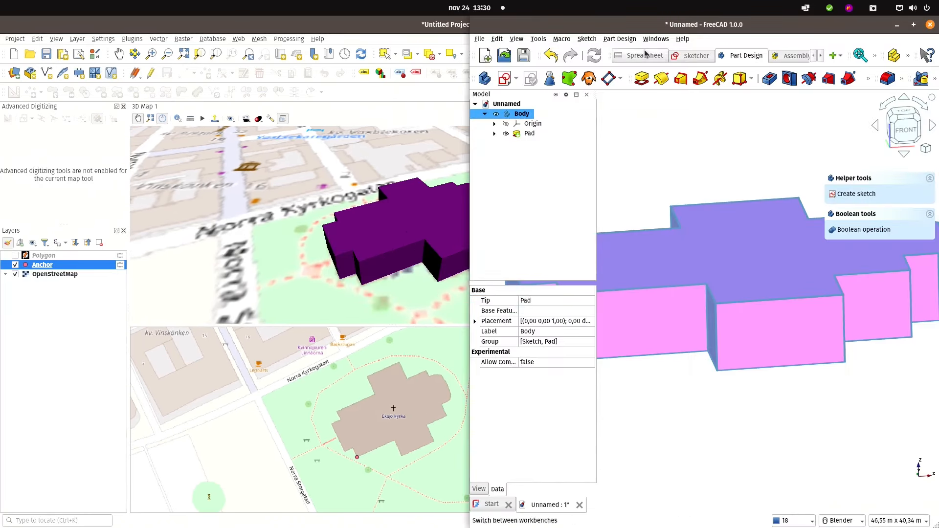
{"action": "double_click", "coordinate": [648, 23]}
{"action": "mouse_move", "coordinate": [576, 433]}
{"action": "middle_mouse_down"}
{"action": "mouse_move", "coordinate": [548, 431]}
{"action": "mouse_move", "coordinate": [560, 418]}
{"action": "middle_mouse_up"}
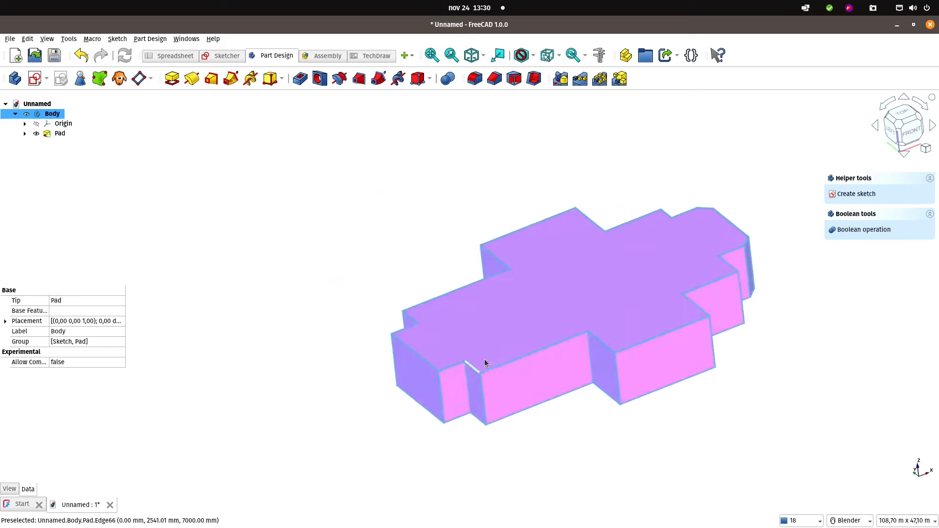
{"action": "left_click", "coordinate": [488, 346]}
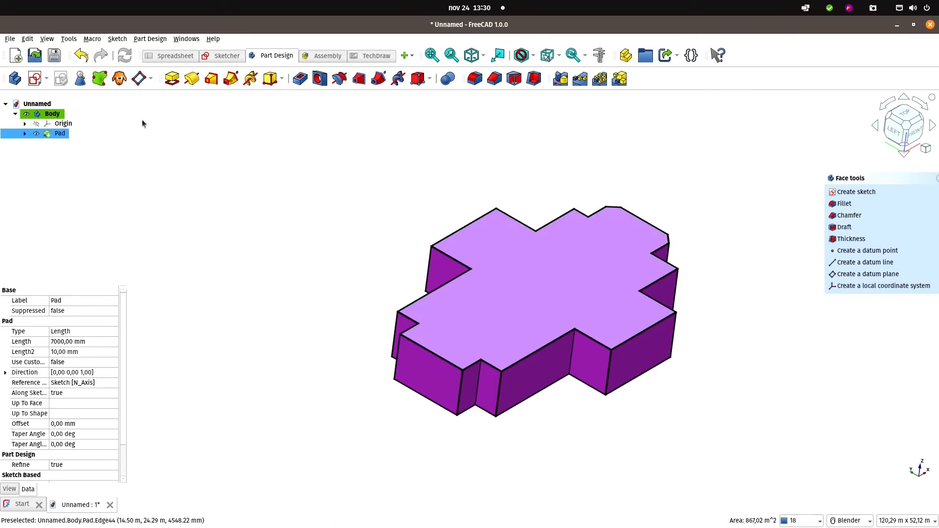
{"action": "left_click", "coordinate": [36, 79]}
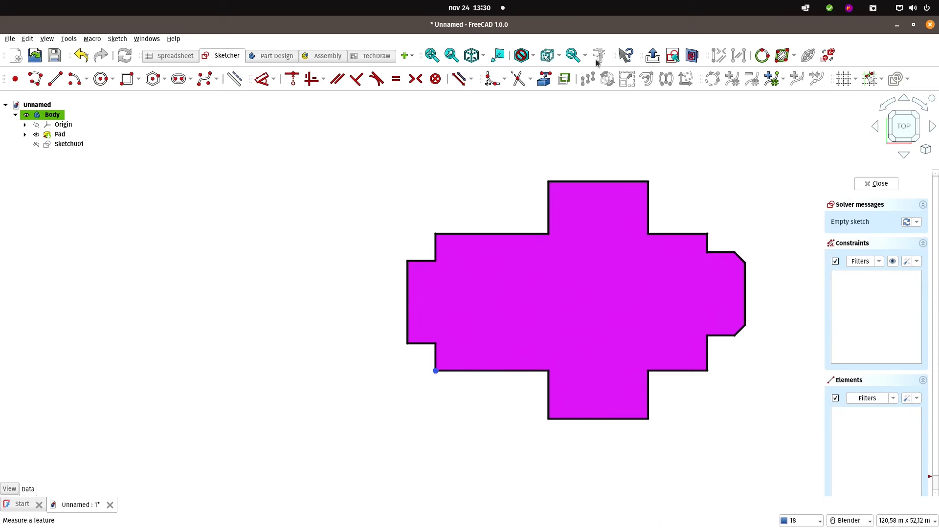
- Link the outer edge of the narrow west end of the church as external geometry in the sketch
{"action": "left_click", "coordinate": [545, 80]}
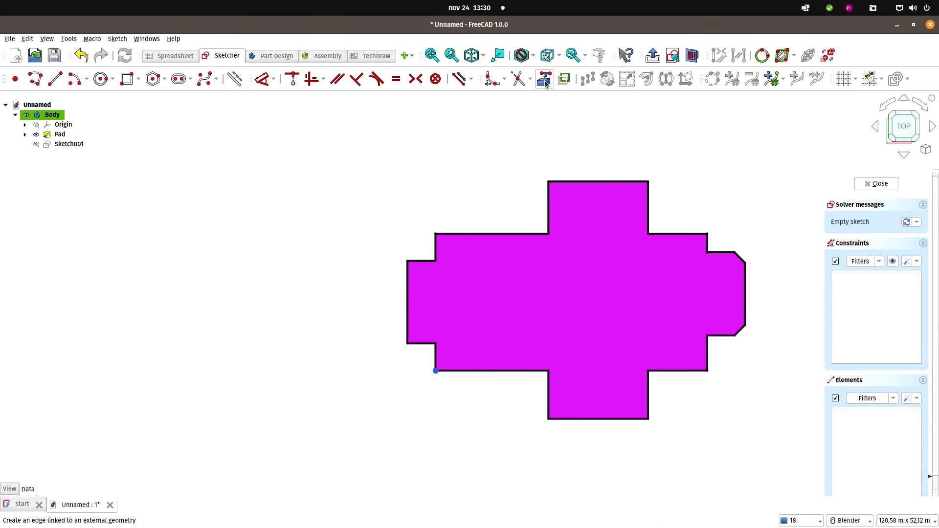
{"action": "left_click", "coordinate": [407, 295]}
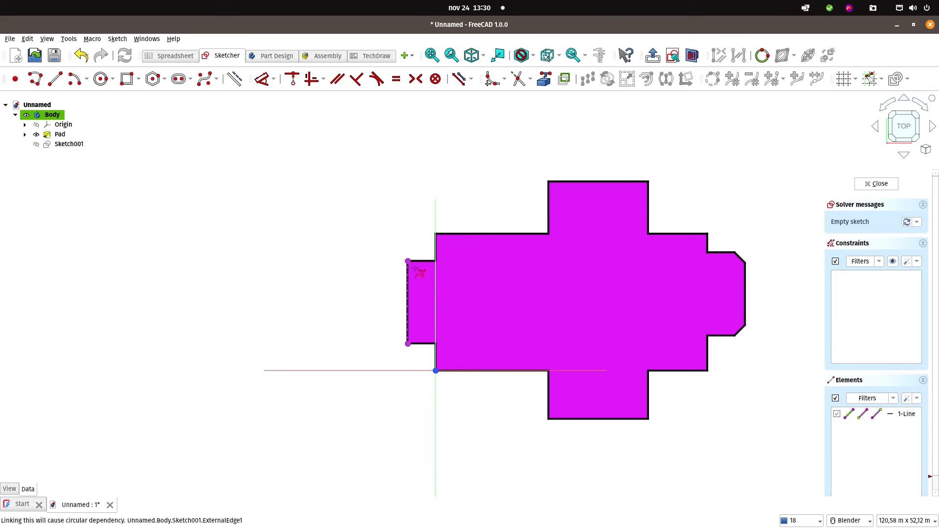
{"action": "left_click", "coordinate": [414, 313]}
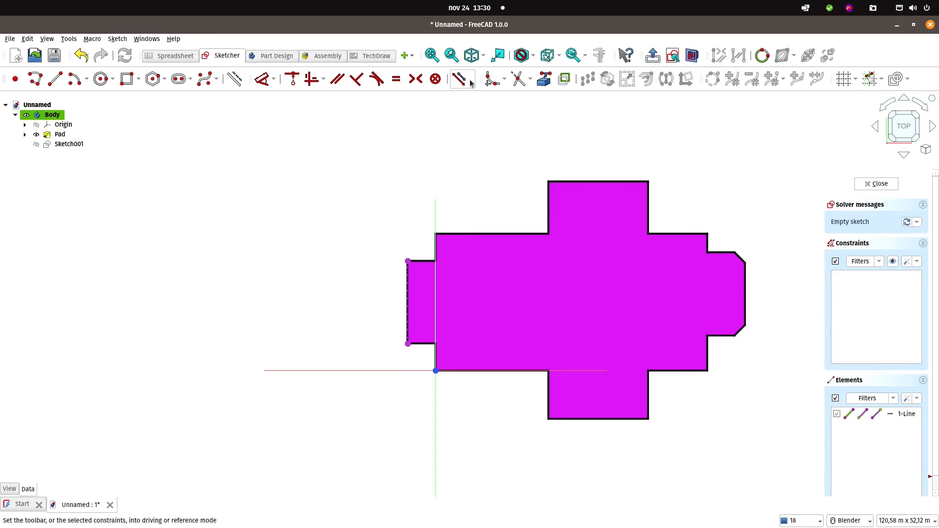
- Draw a 10 m wide, 10.6 m high rectangle from the lower end of the linked west edge and close the sketch
{"action": "left_click", "coordinate": [127, 79]}
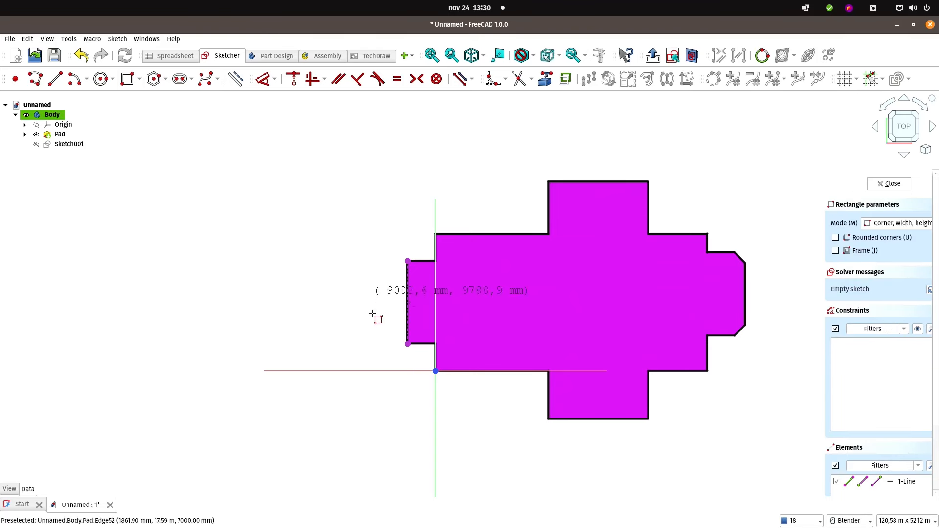
{"action": "left_click", "coordinate": [408, 344]}
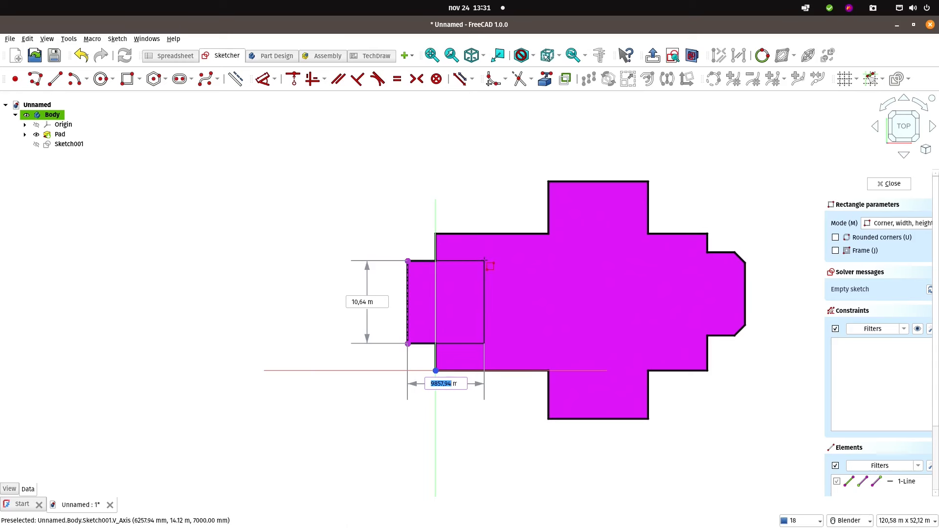
{"action": "key", "text": "alt+Tab"}
{"action": "key", "text": "alt+Tab"}
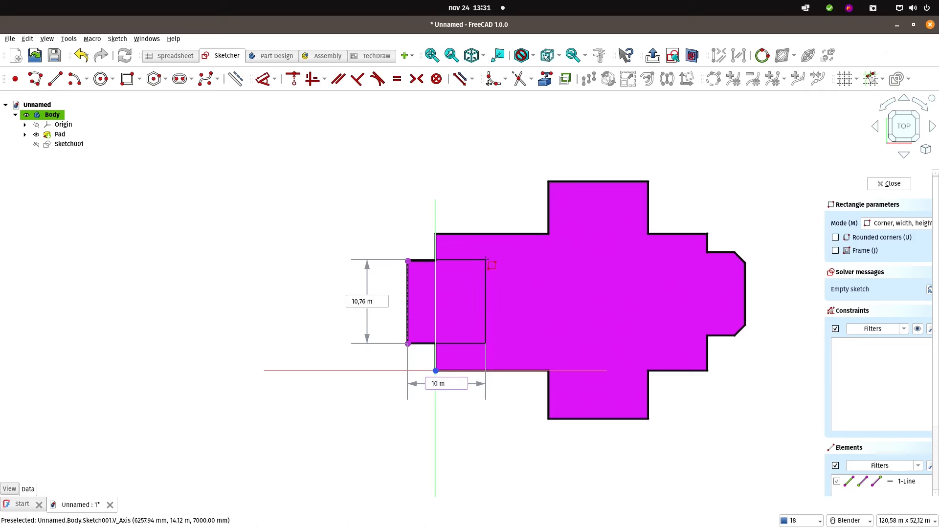
{"action": "key", "text": "Tab"}
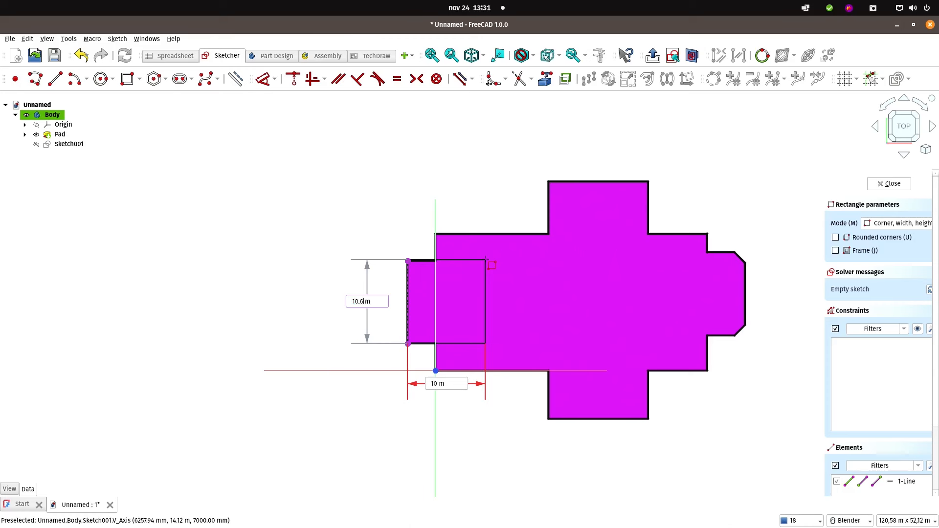
{"action": "key", "text": "Return"}
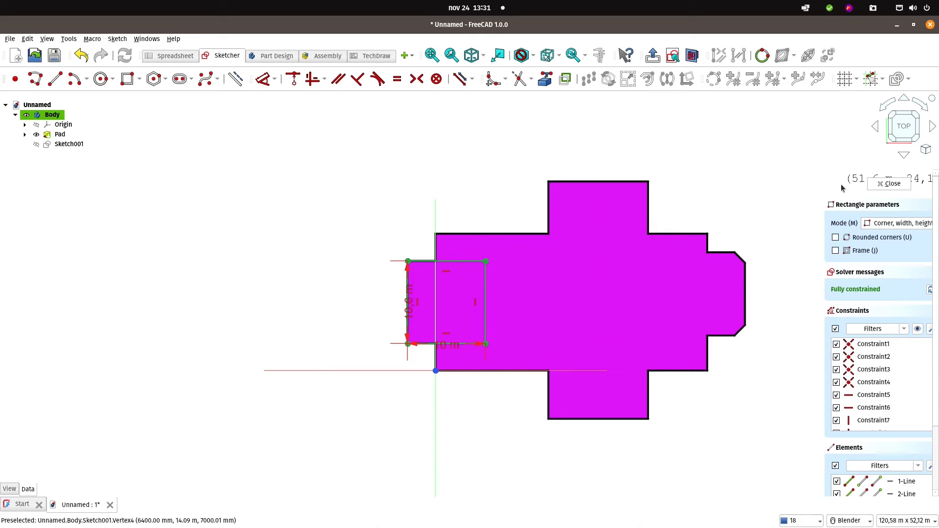
{"action": "left_click", "coordinate": [905, 183]}
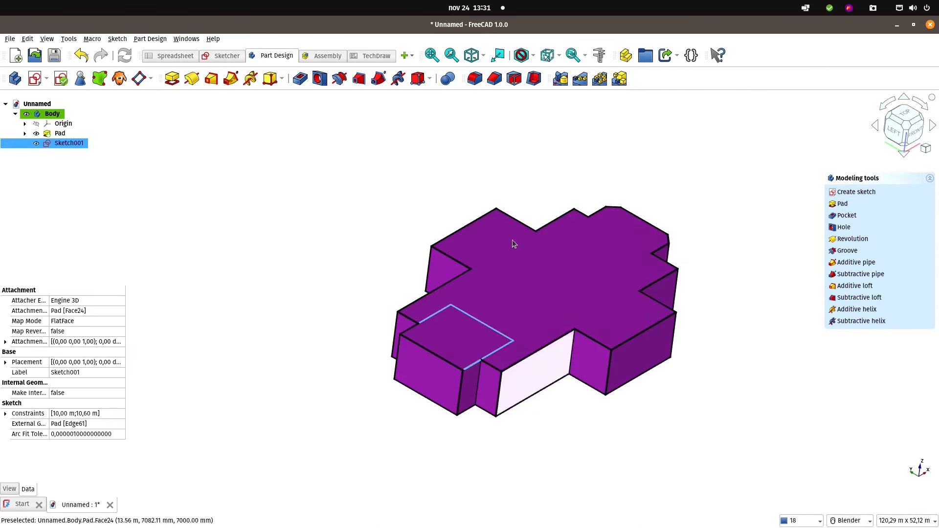
- Pad the rectangle sketch 10 m to raise a tower volume at the west end of the church
{"action": "left_click", "coordinate": [172, 78]}
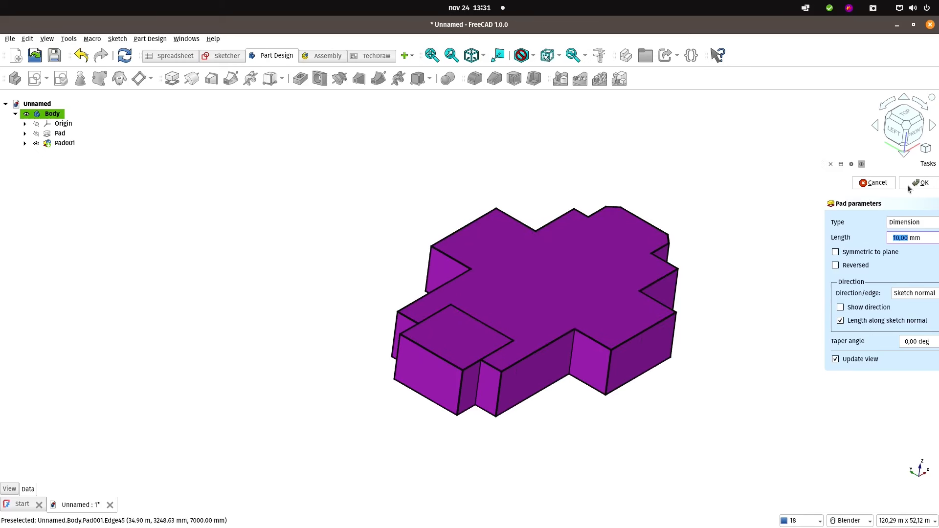
{"action": "key", "text": "shift+End"}
{"action": "key", "text": "BackSpace"}
{"action": "type", "text": "m"}
{"action": "left_click", "coordinate": [908, 185]}
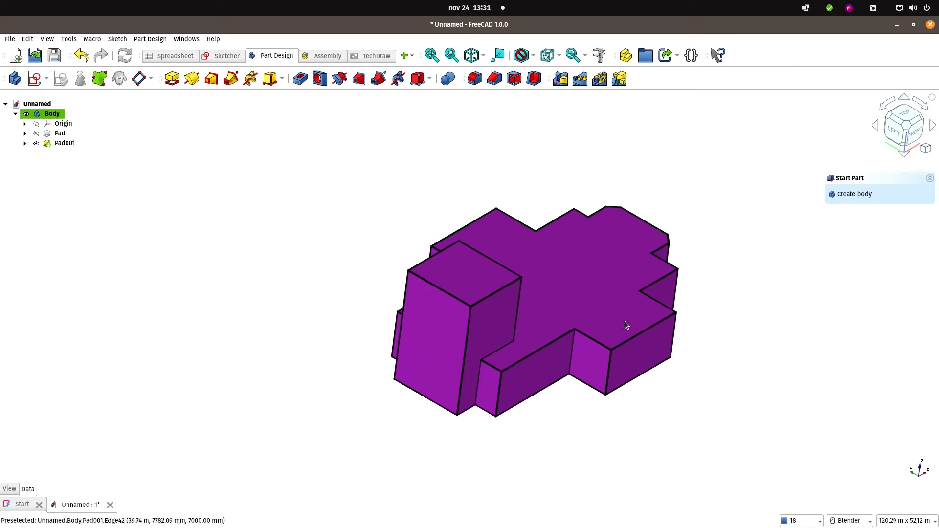
{"action": "mouse_move", "coordinate": [544, 386]}
{"action": "middle_mouse_down"}
{"action": "mouse_move", "coordinate": [452, 343]}
{"action": "mouse_move", "coordinate": [498, 372]}
{"action": "mouse_move", "coordinate": [513, 364]}
{"action": "middle_mouse_up"}
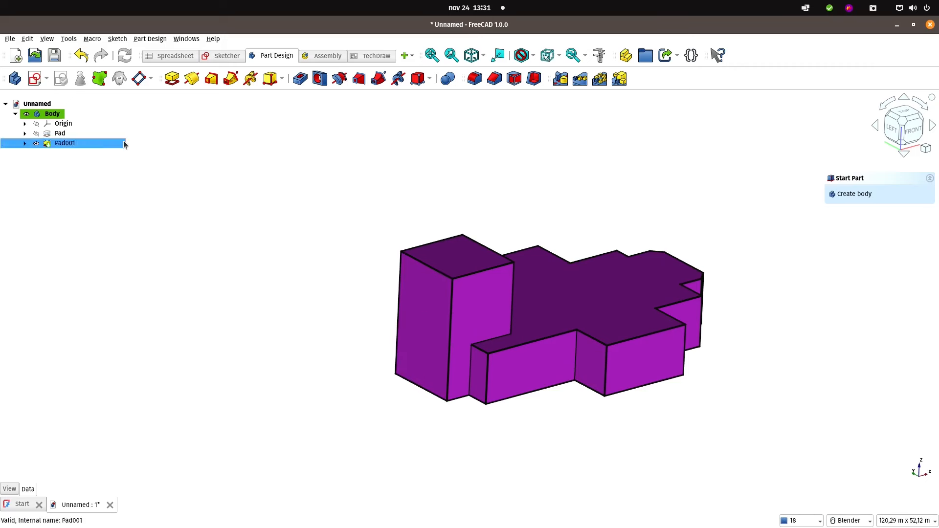
- Export the whole church body in glTF format over the existing Church.gltf in the home folder
{"action": "left_click", "coordinate": [52, 113]}
{"action": "left_click", "coordinate": [9, 38]}
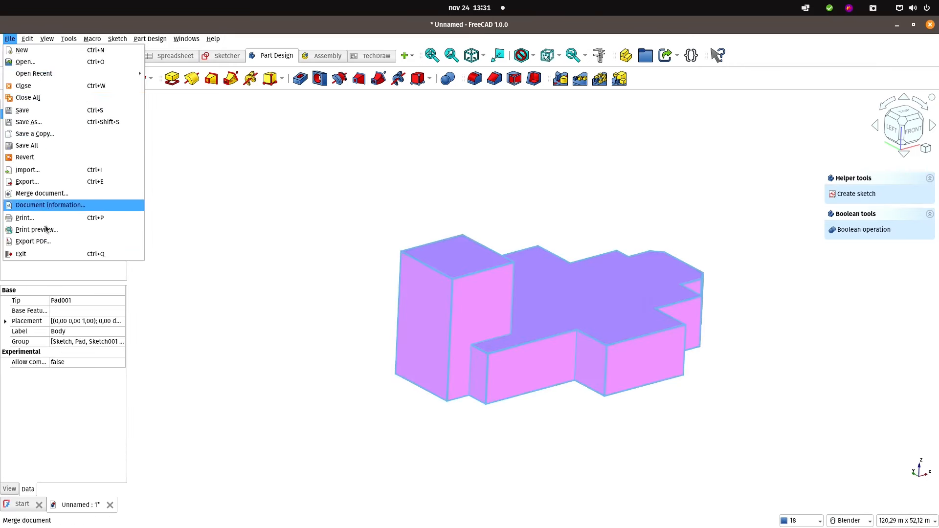
{"action": "left_click", "coordinate": [40, 182]}
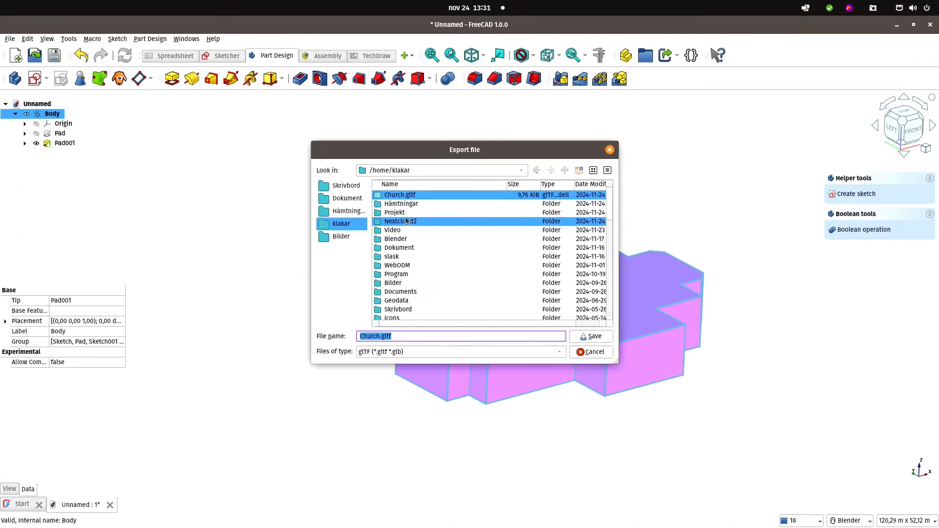
{"action": "left_click", "coordinate": [598, 339]}
{"action": "key", "text": "Return"}
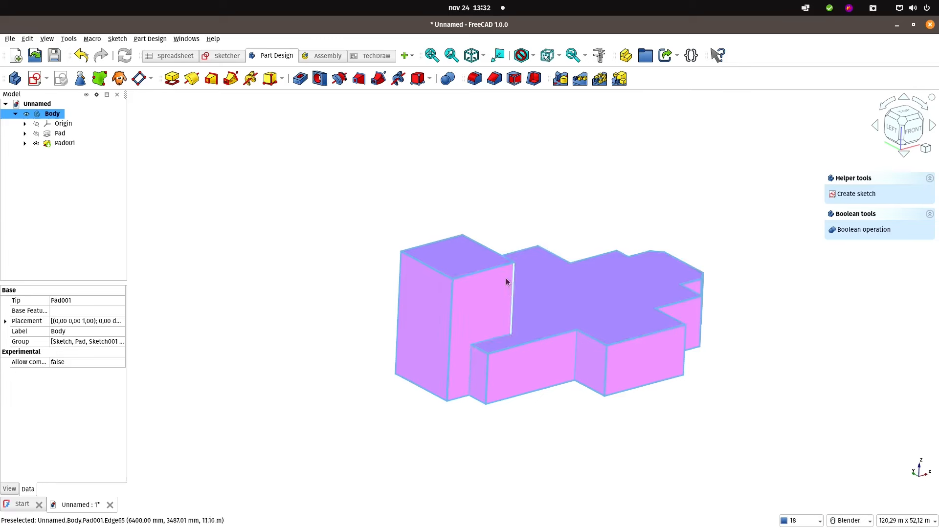
- Switch to QGIS and recentre the church in both the 3D map and the 2D map
{"action": "key", "text": "alt+Tab"}
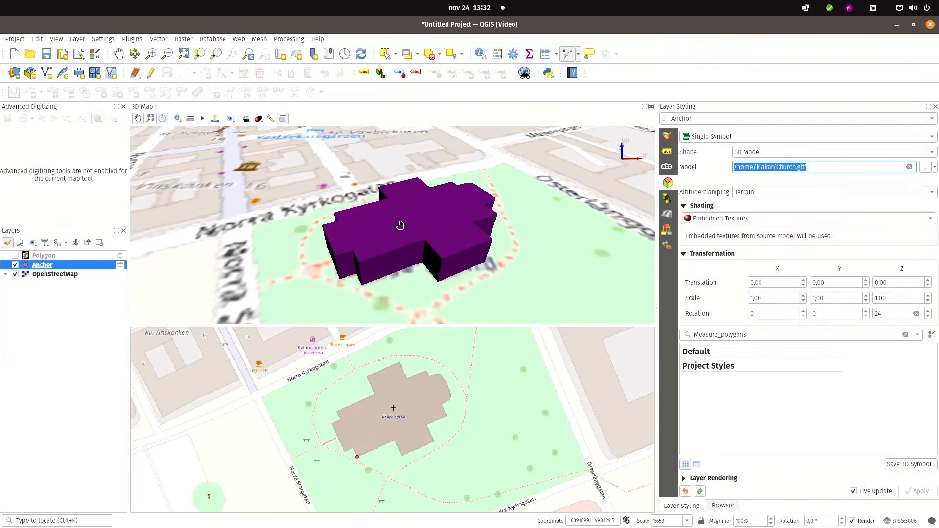
{"action": "mouse_move", "coordinate": [390, 218]}
{"action": "left_mouse_down"}
{"action": "mouse_move", "coordinate": [412, 210]}
{"action": "mouse_move", "coordinate": [400, 221]}
{"action": "left_mouse_up"}
{"action": "middle_click_drag", "start_coordinate": [415, 413], "coordinate": [421, 425]}
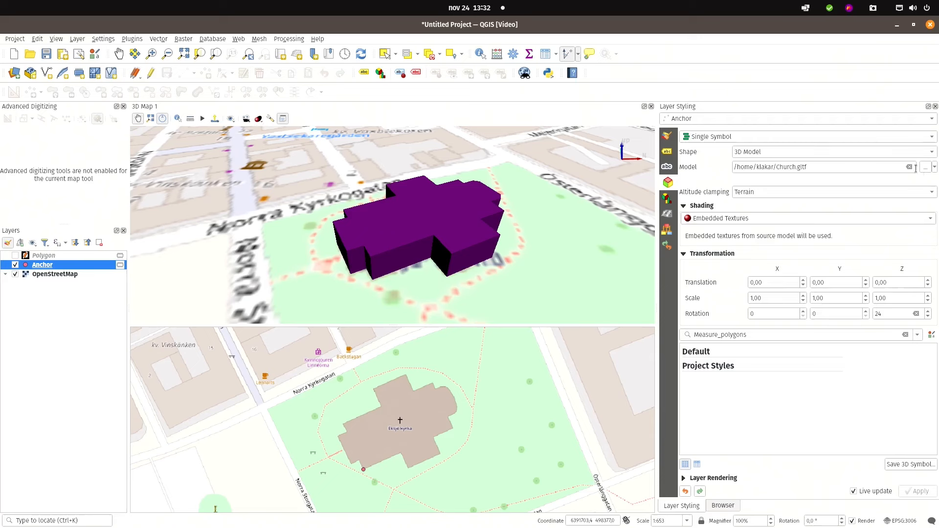
- Try to refresh the Anchor layer's 3D model by selecting Church.gltf again over the existing path
{"action": "left_click", "coordinate": [890, 168]}
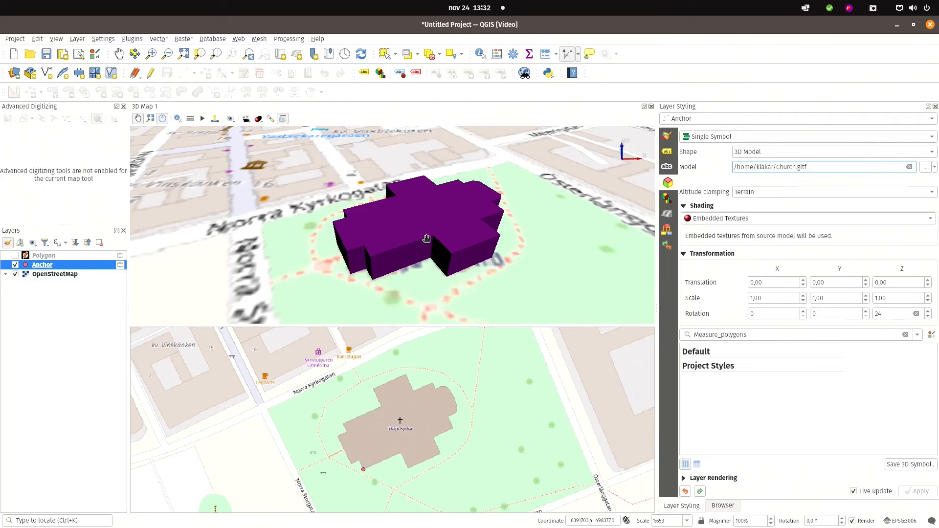
{"action": "left_click_drag", "start_coordinate": [485, 106], "coordinate": [450, 112]}
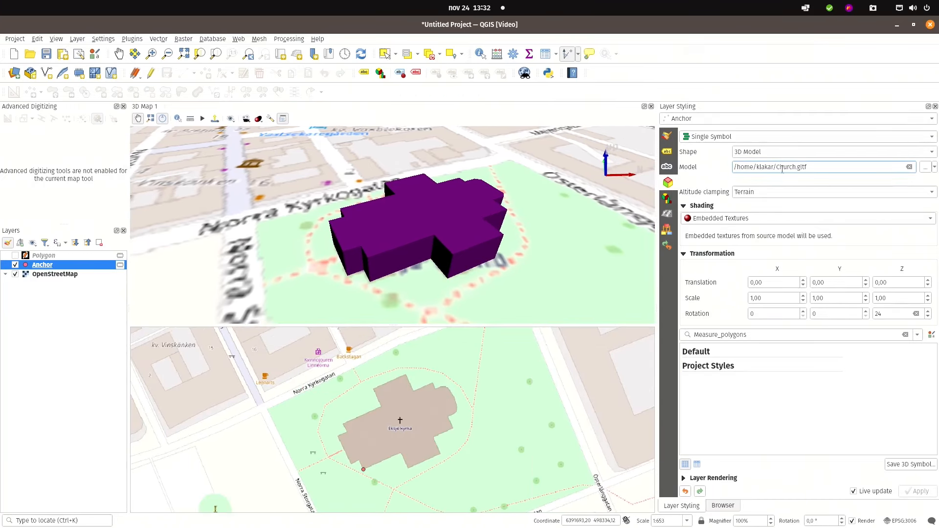
{"action": "left_click", "coordinate": [928, 168]}
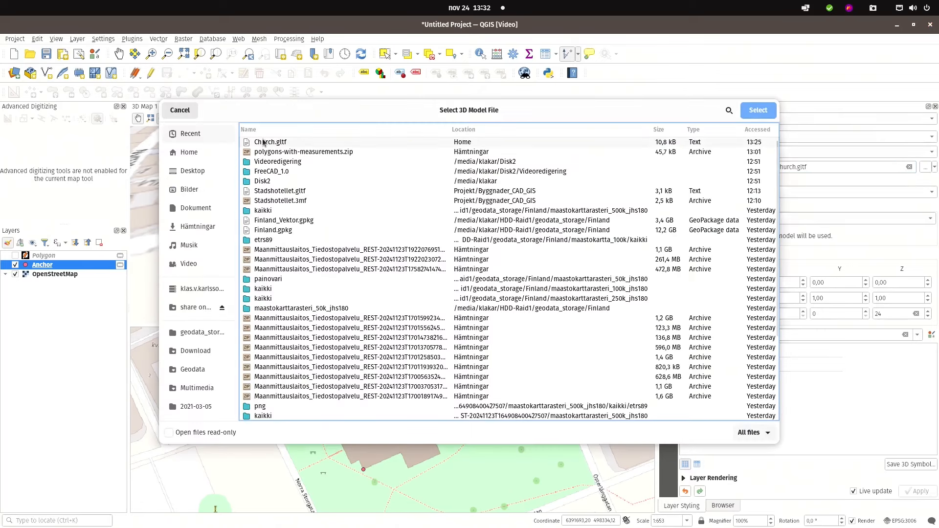
{"action": "double_click", "coordinate": [263, 140]}
{"action": "middle_click_drag", "start_coordinate": [450, 225], "coordinate": [426, 231]}
{"action": "mouse_move", "coordinate": [438, 236]}
{"action": "left_mouse_down"}
{"action": "mouse_move", "coordinate": [484, 265]}
{"action": "mouse_move", "coordinate": [453, 244]}
{"action": "left_mouse_up"}
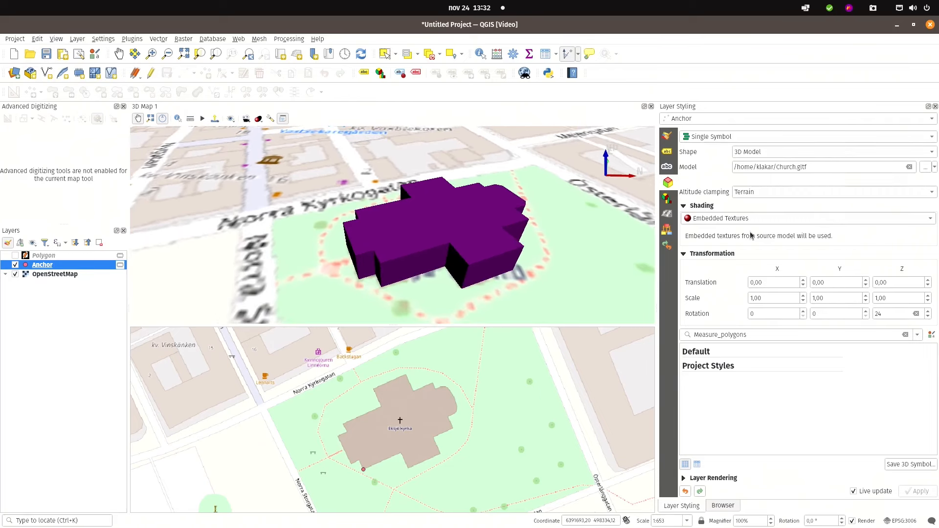
- Clear the Anchor layer's 3D model path and load Church.gltf again to show the updated church
{"action": "left_click", "coordinate": [910, 167]}
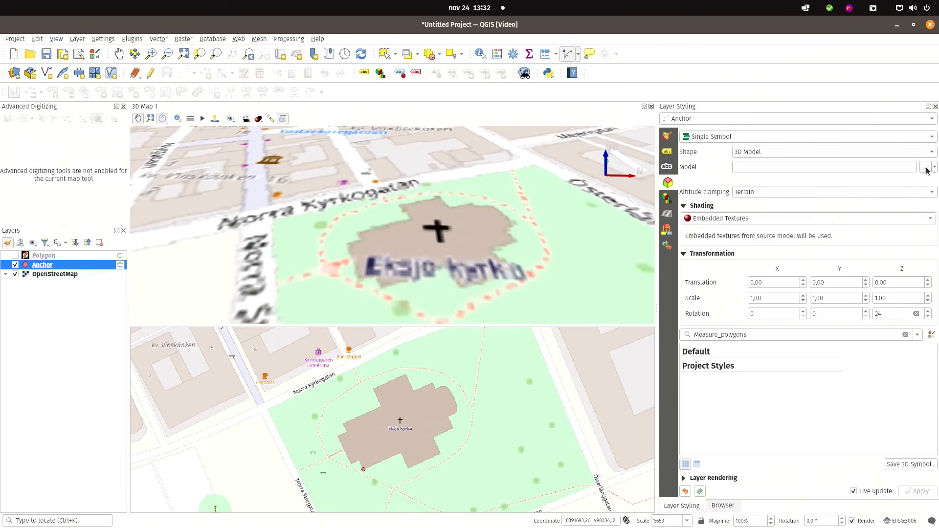
{"action": "left_click", "coordinate": [925, 168]}
{"action": "double_click", "coordinate": [268, 142]}
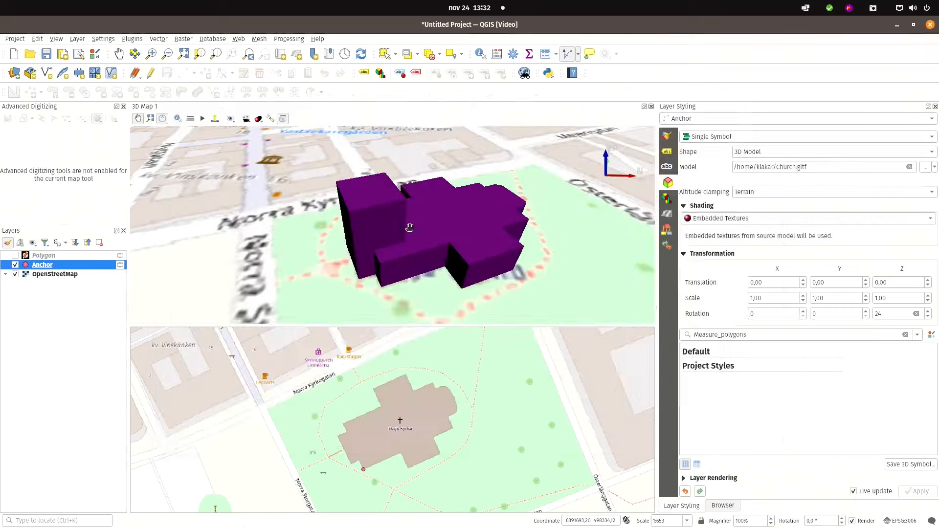
{"action": "middle_click_drag", "start_coordinate": [447, 269], "coordinate": [538, 401]}
- Switch to FreeCAD and apply a random color to the church body twice
{"action": "key", "text": "alt+Tab"}
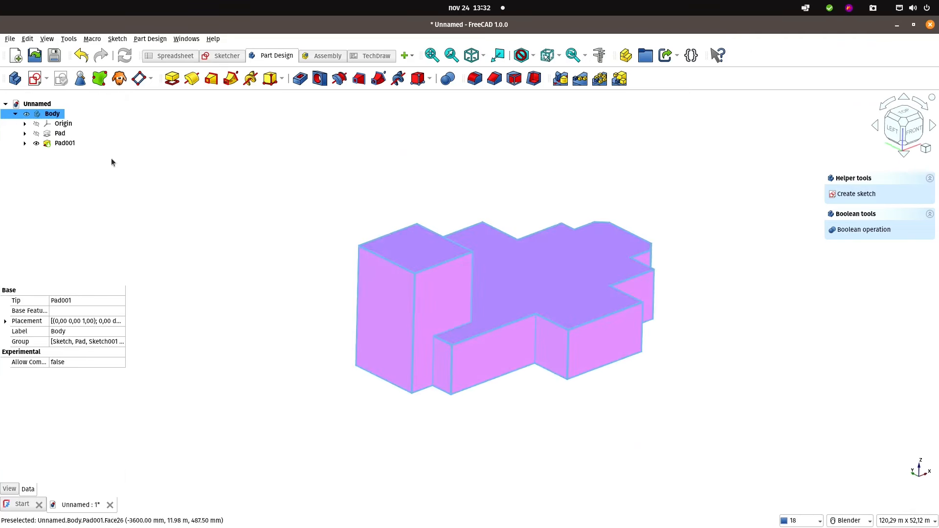
{"action": "left_click", "coordinate": [47, 39]}
{"action": "left_click", "coordinate": [81, 273]}
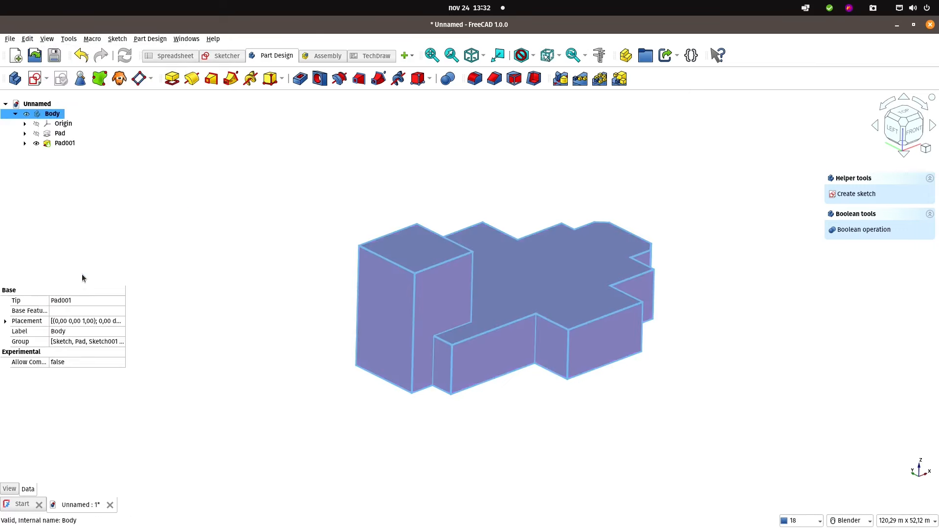
{"action": "middle_click_drag", "start_coordinate": [294, 304], "coordinate": [337, 316]}
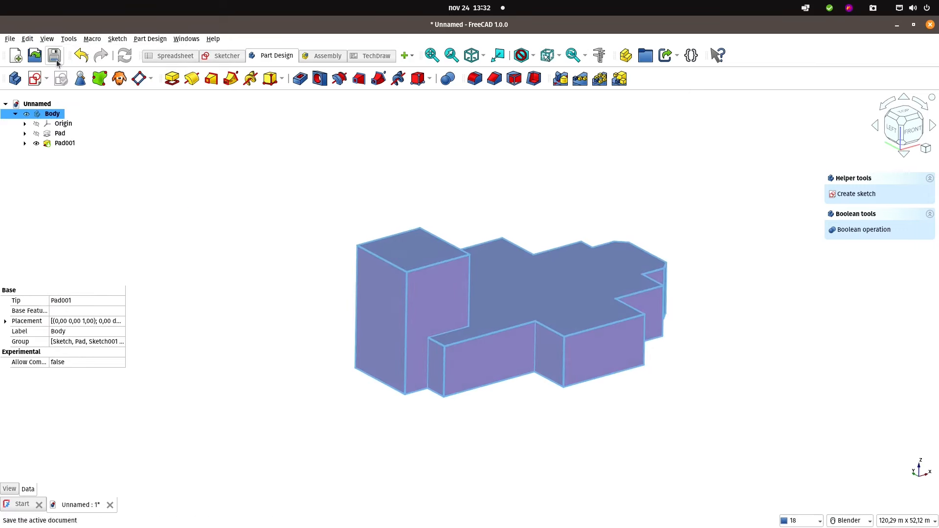
{"action": "left_click", "coordinate": [27, 38]}
{"action": "mouse_move", "coordinate": [47, 39]}
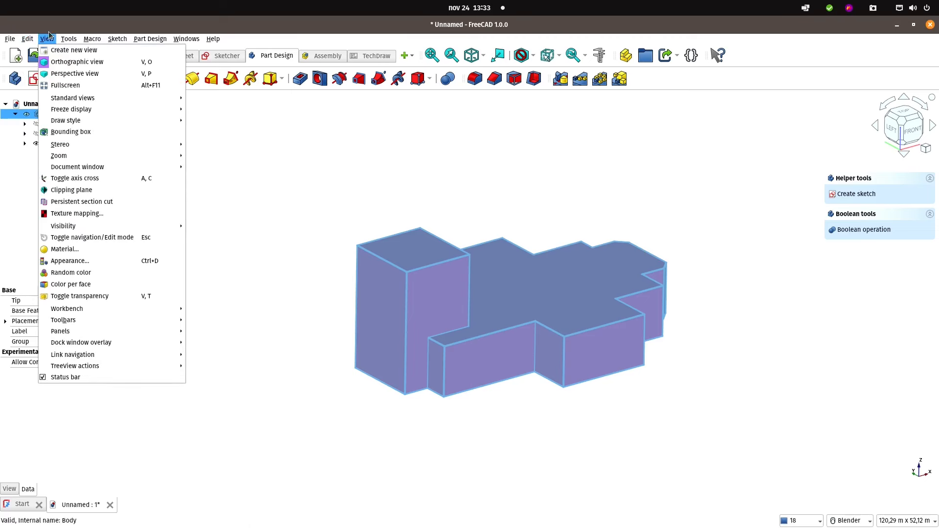
{"action": "mouse_move", "coordinate": [89, 169]}
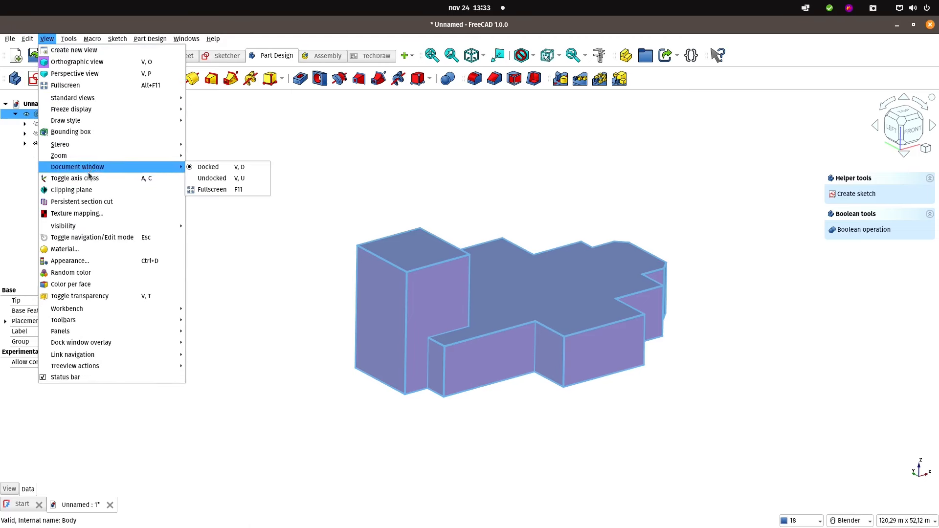
{"action": "left_click", "coordinate": [81, 272]}
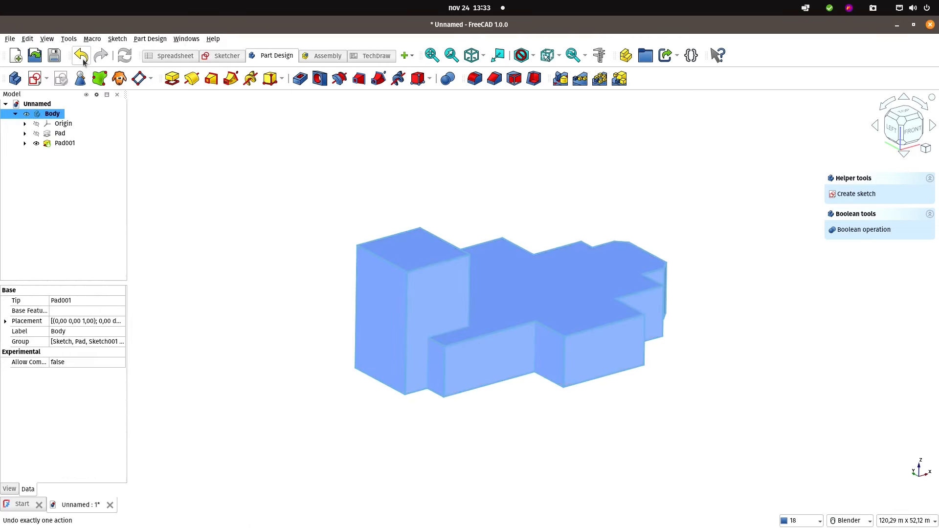
- Open the per-face color settings for the church body and examine its faces from several angles
{"action": "left_click", "coordinate": [47, 38]}
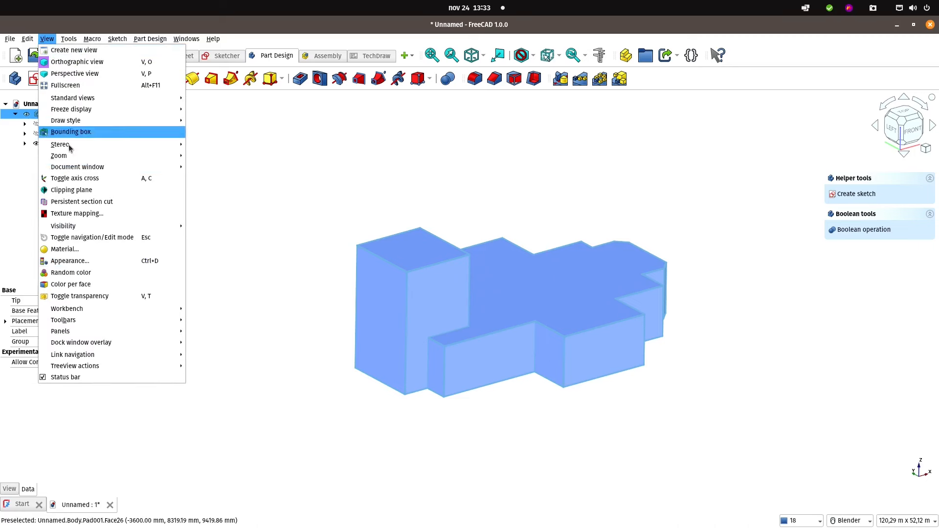
{"action": "left_click", "coordinate": [77, 285]}
{"action": "middle_click_drag", "start_coordinate": [312, 353], "coordinate": [292, 365]}
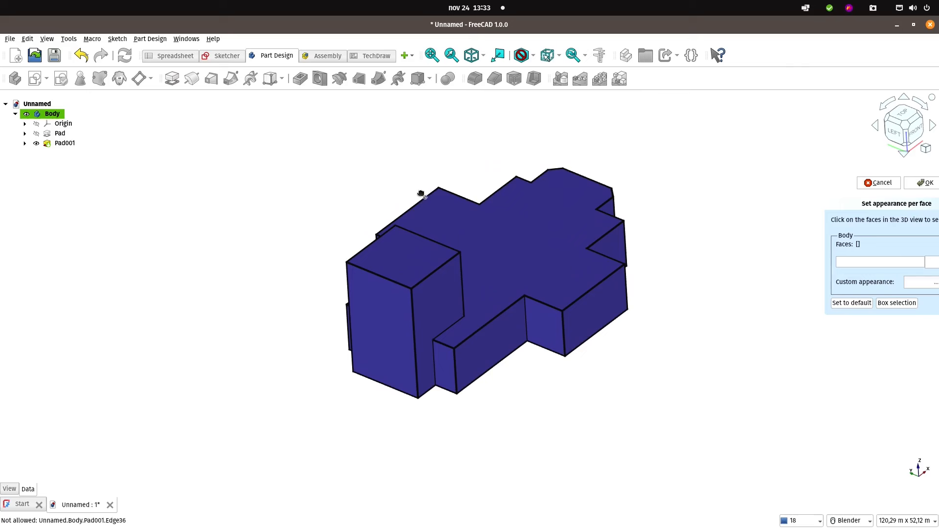
{"action": "middle_click_drag", "start_coordinate": [300, 306], "coordinate": [254, 288]}
{"action": "scroll", "coordinate": [484, 403], "scroll_direction": "down", "scroll_amount": 2}
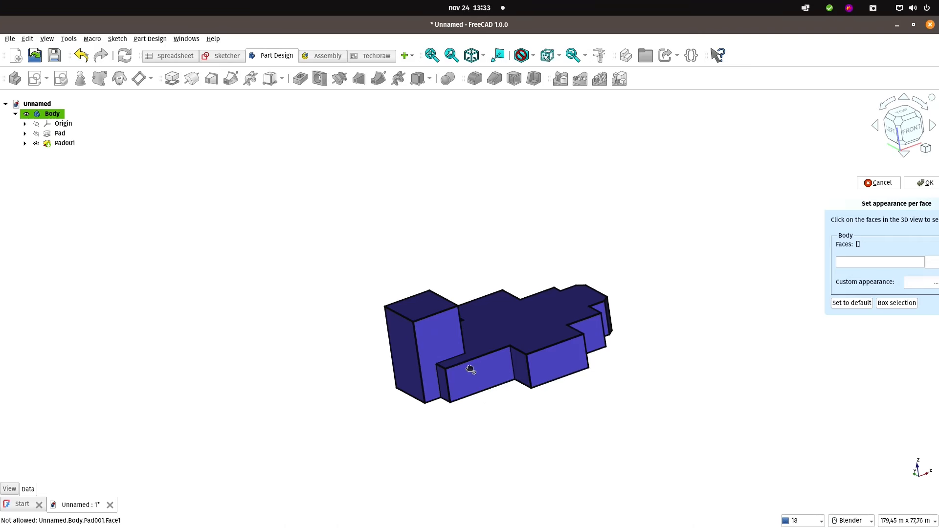
{"action": "scroll", "coordinate": [449, 311], "scroll_direction": "up", "scroll_amount": 7}
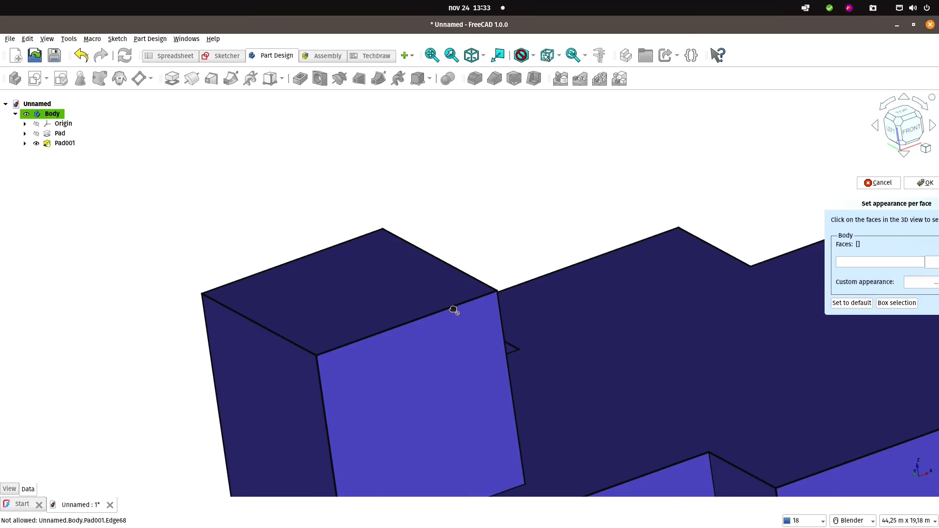
{"action": "middle_click_drag", "start_coordinate": [476, 339], "coordinate": [386, 291]}
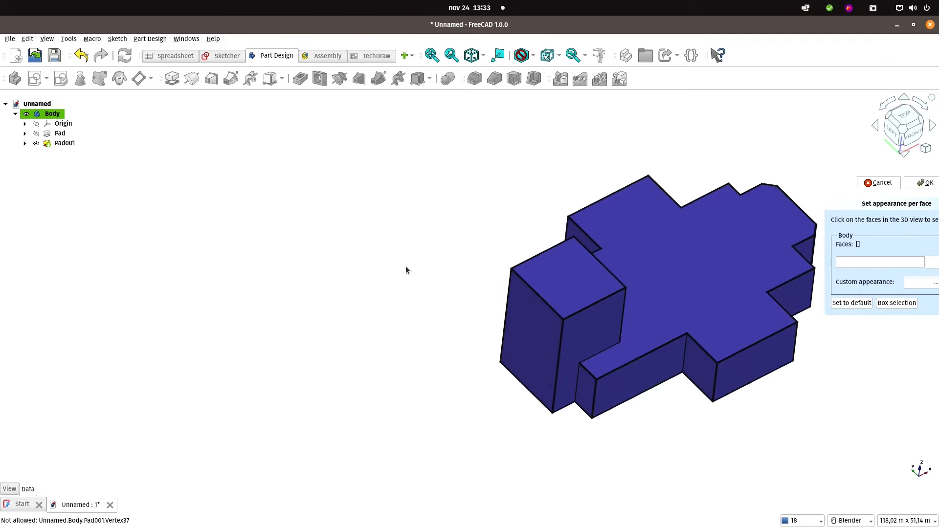
- Switch to QGIS and examine the church with its tower from low and high angles in the 3D map
{"action": "key", "text": "alt+Tab"}
{"action": "middle_click_drag", "start_coordinate": [397, 257], "coordinate": [493, 234]}
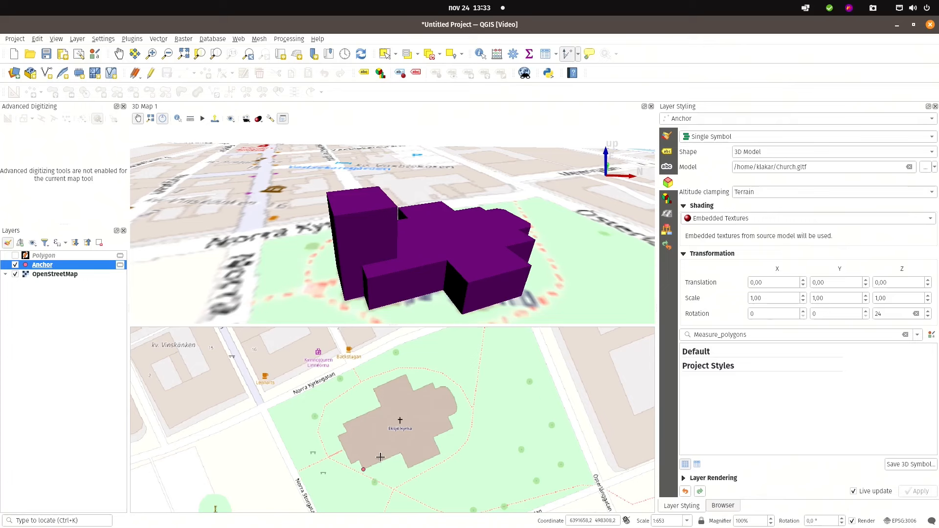
{"action": "middle_click_drag", "start_coordinate": [422, 254], "coordinate": [470, 243]}
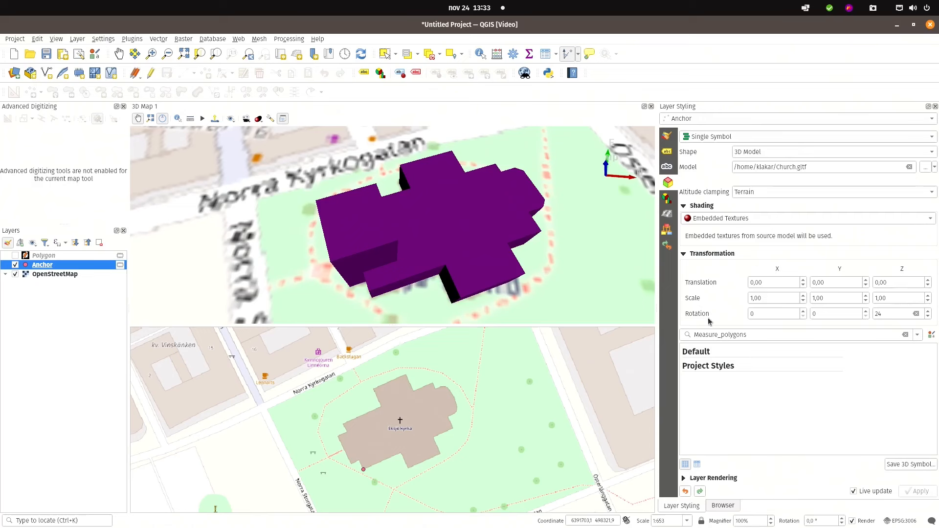